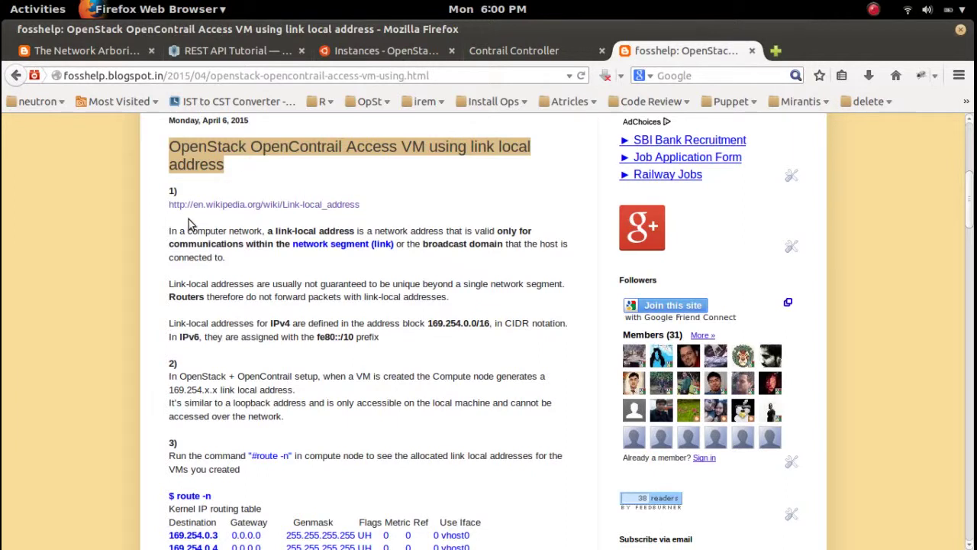
Read the blog post's passages on link-local addresses, the IPv4 address block, compute-node address generation and the route -n command.
drag(169, 231, 395, 245)
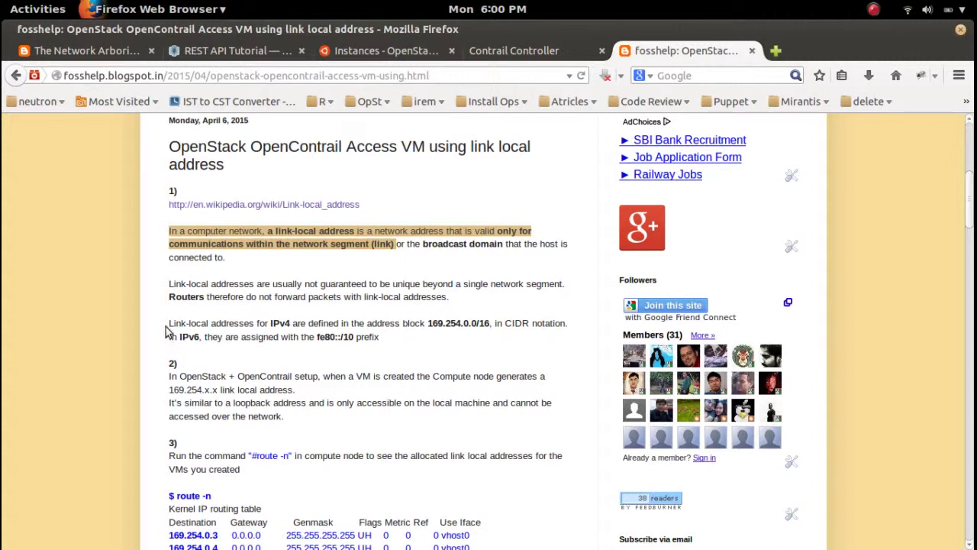
drag(172, 323, 494, 326)
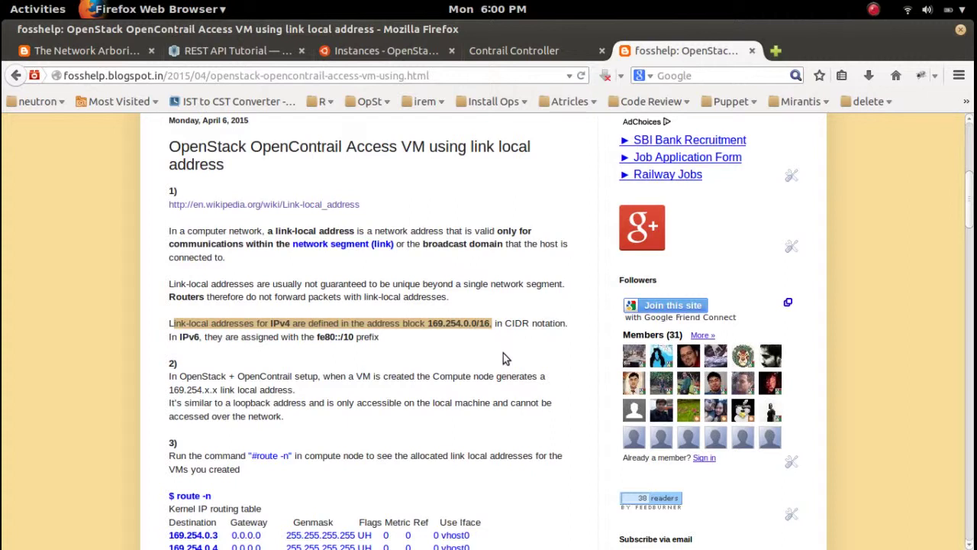
click(173, 379)
drag(172, 379, 303, 391)
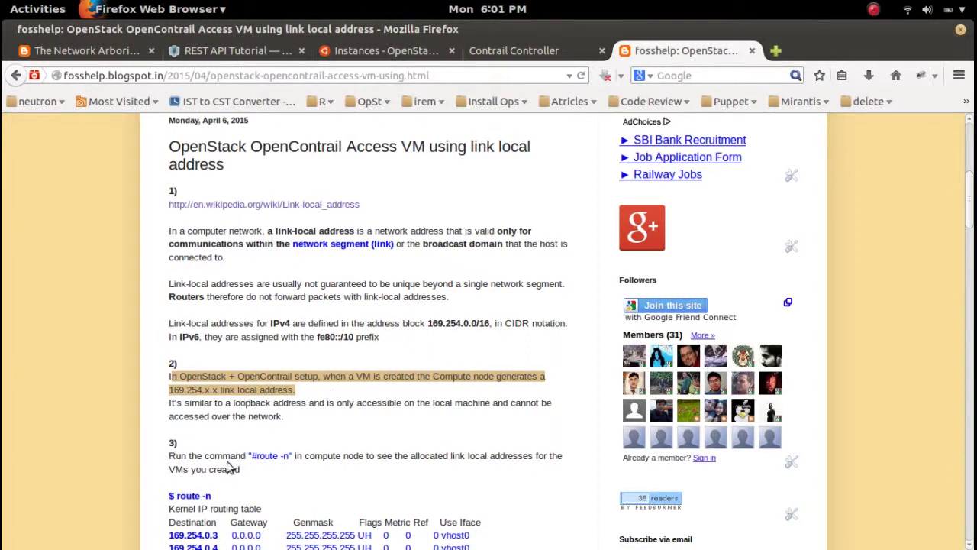
drag(168, 458, 240, 466)
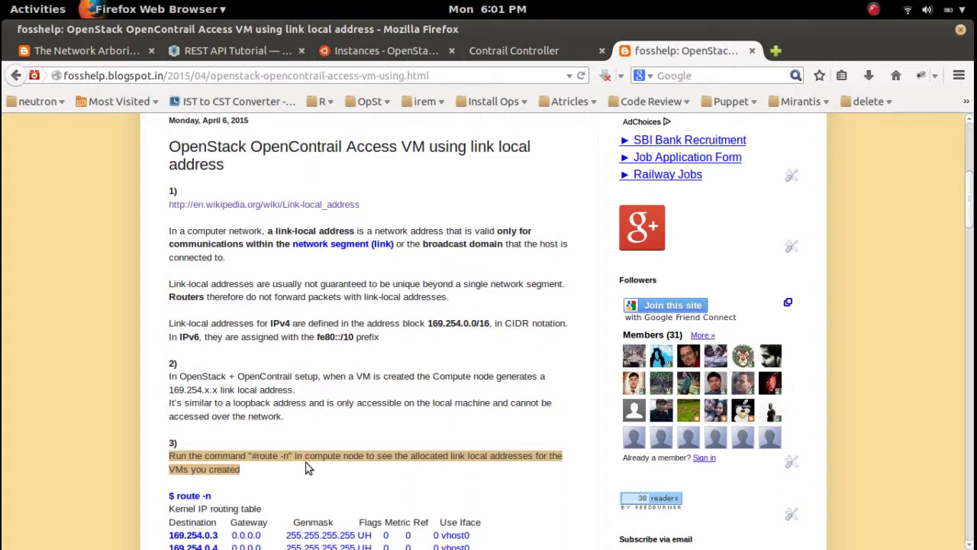
Switch to the terminal and display the kernel IP routing table with route -n.
key(super)
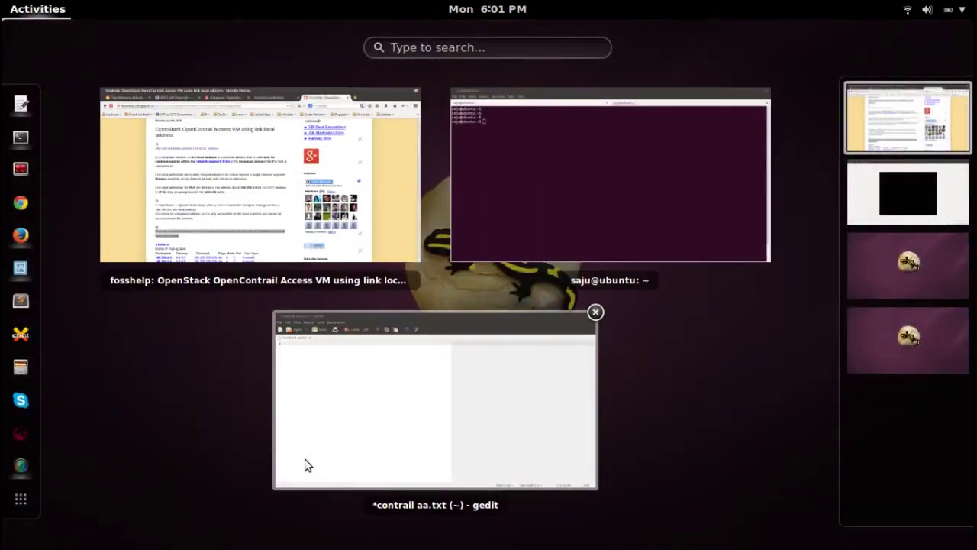
click(500, 242)
key(Return)
key(Return)
key(Return)
key(Return)
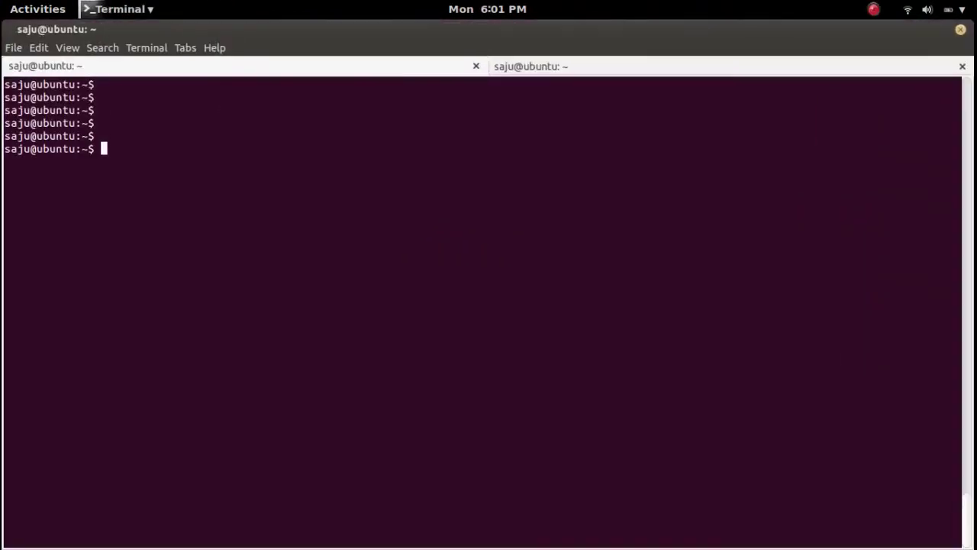
text(route )
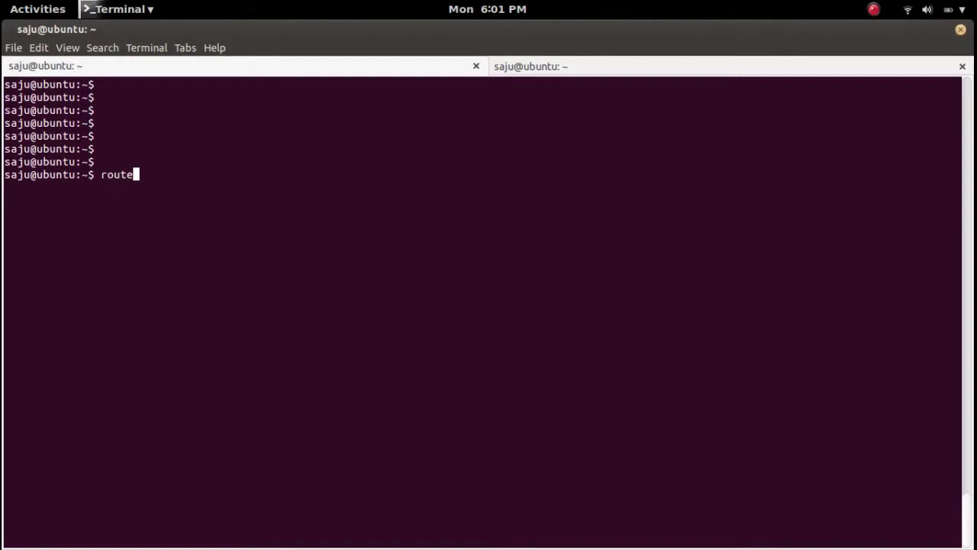
text(-n)
key(Return)
key(Return)
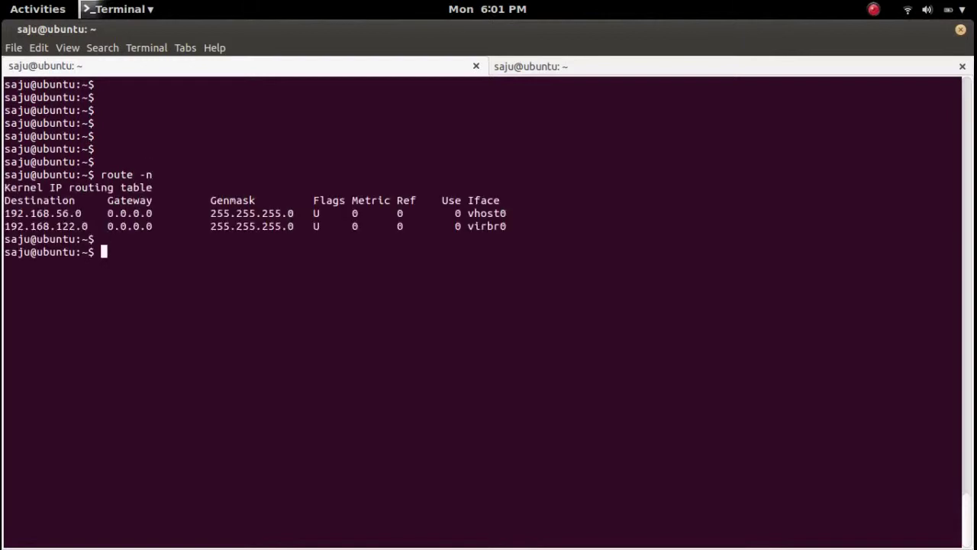
key(Return)
key(Return)
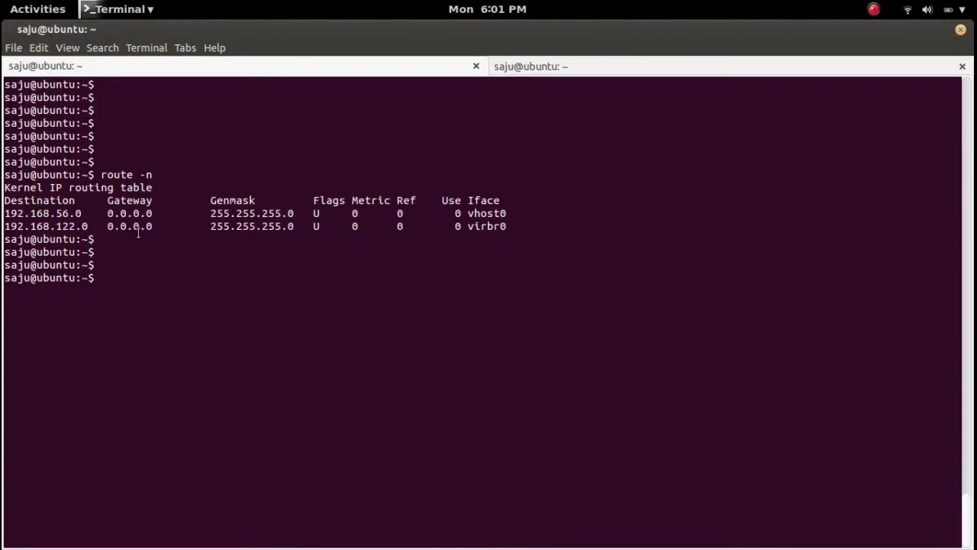
Enter the comment "#Let me create two vms" at the terminal prompt.
text(#Let me create two vms)
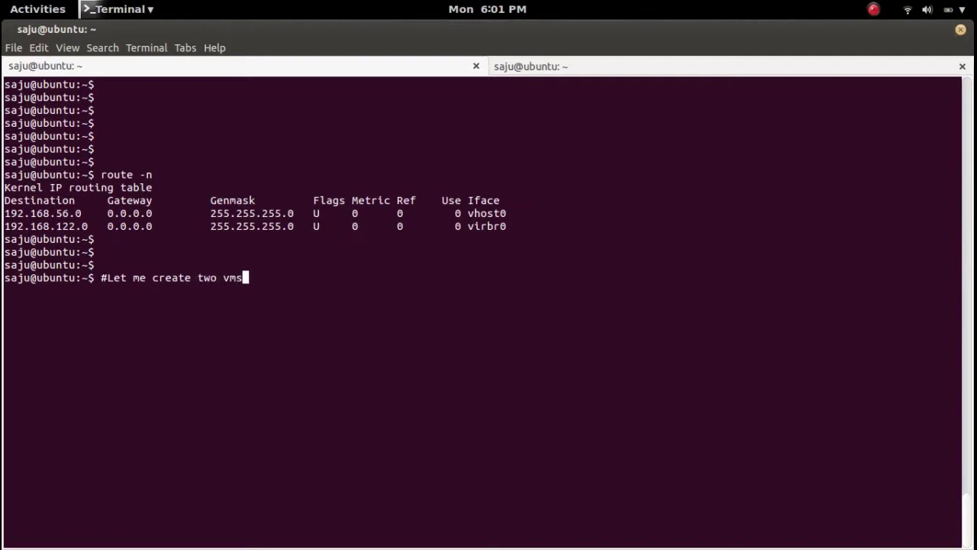
key(Return)
key(Return)
key(Return)
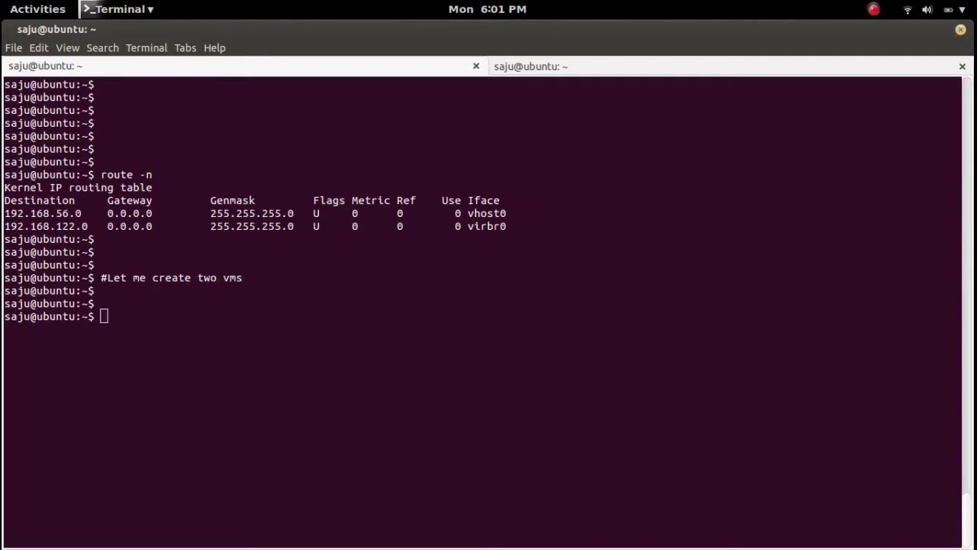
Switch to Firefox and examine the OpenStack dashboard's Instances page and the Contrail Controller's projects summary.
key(super)
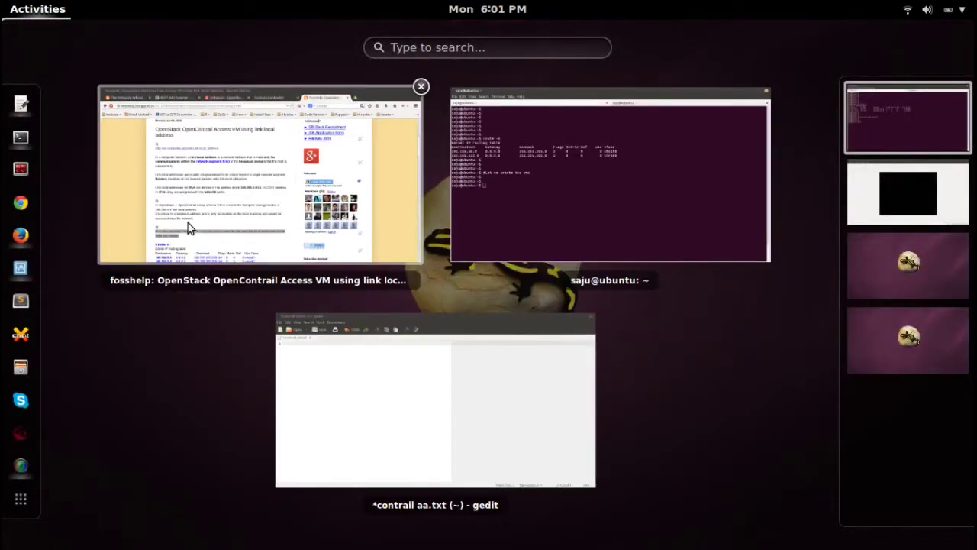
click(188, 223)
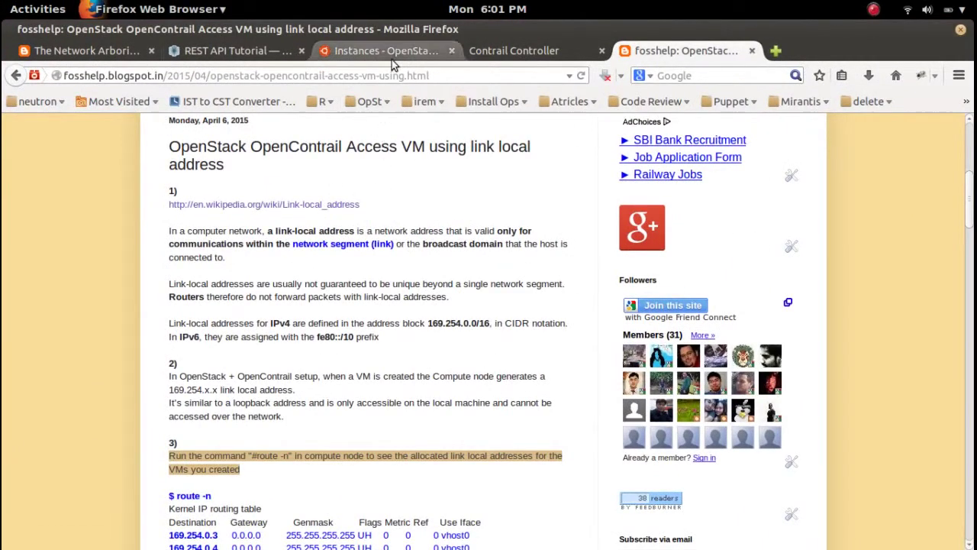
click(392, 53)
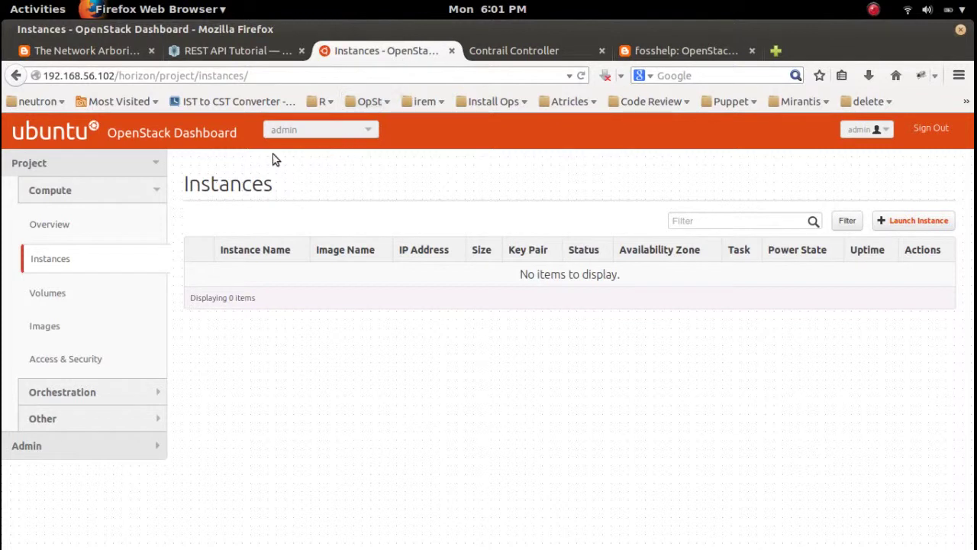
click(137, 75)
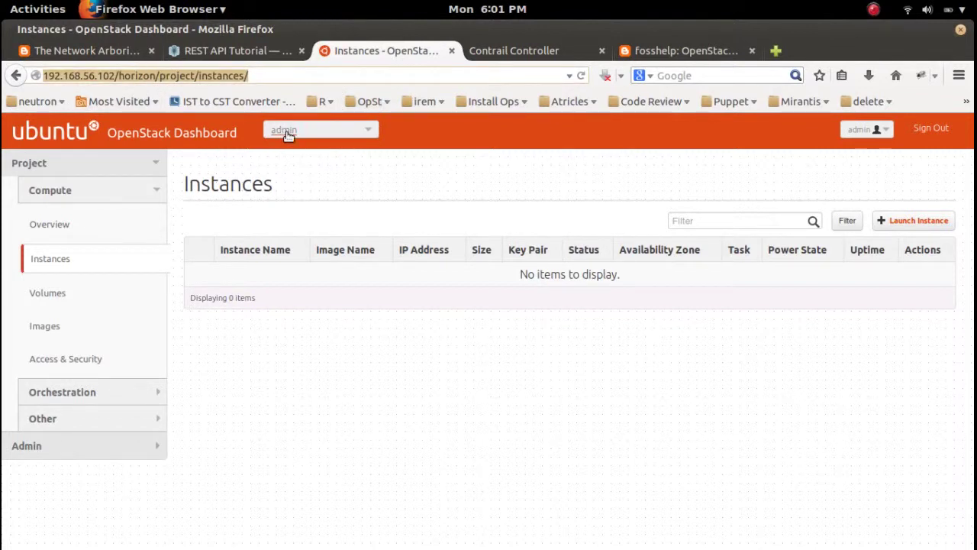
click(346, 212)
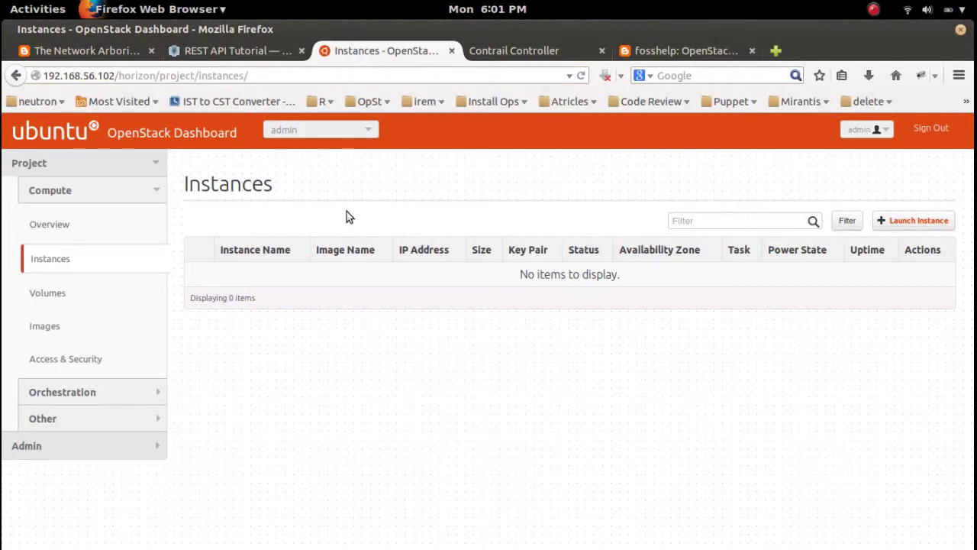
click(497, 47)
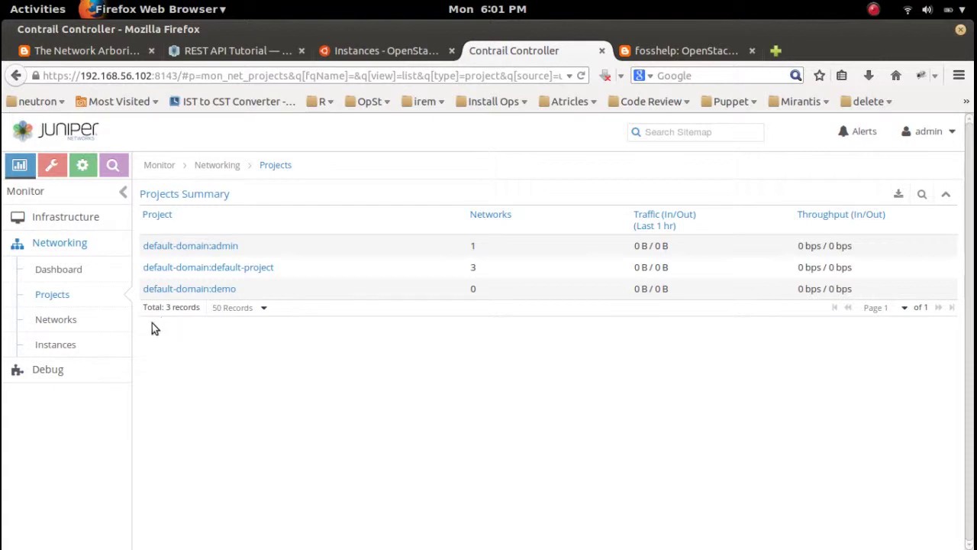
Start creating a network in the OpenStack dashboard's Networking section and name it nw1.
click(380, 55)
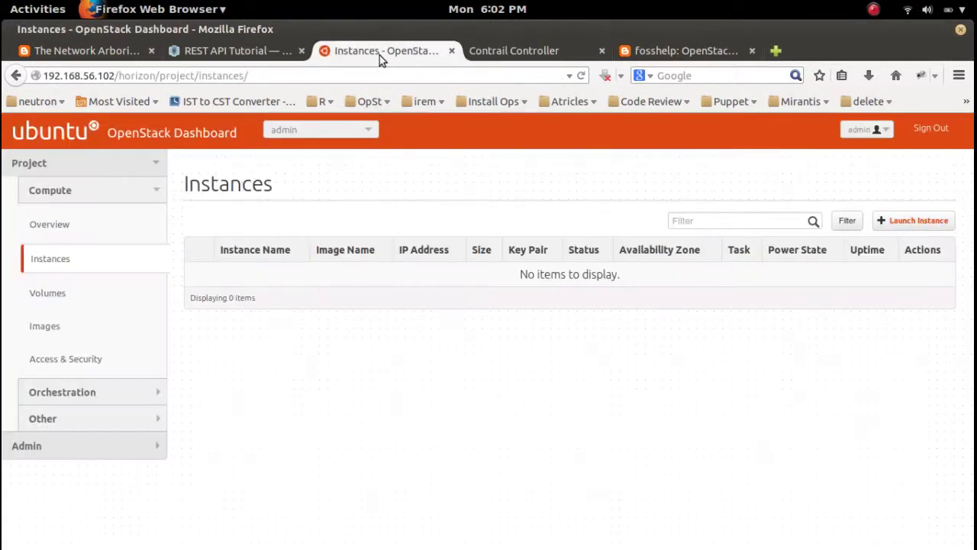
click(142, 419)
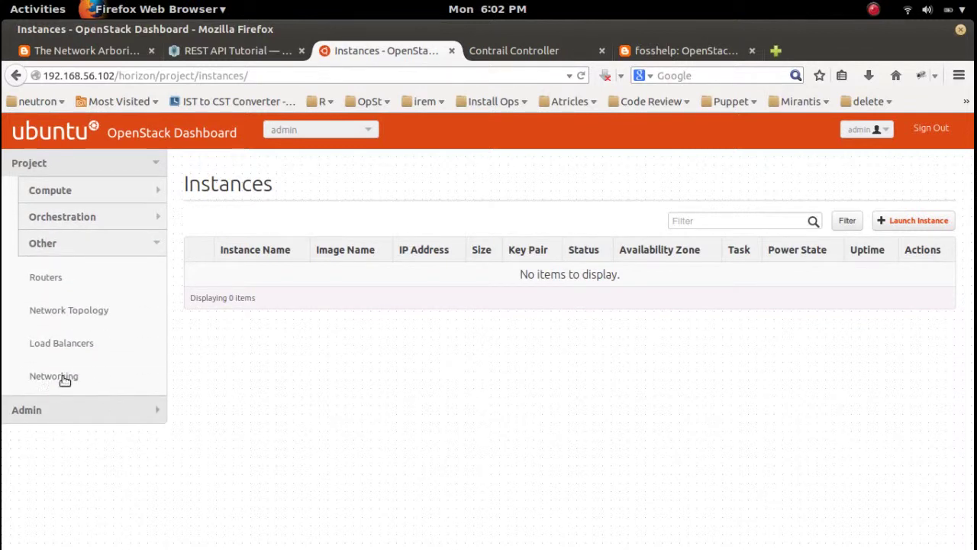
click(61, 380)
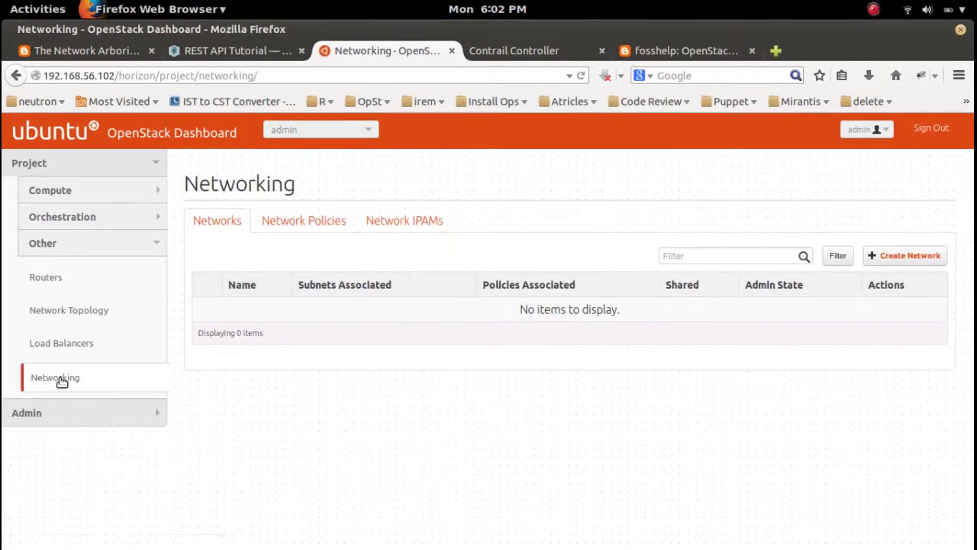
click(908, 256)
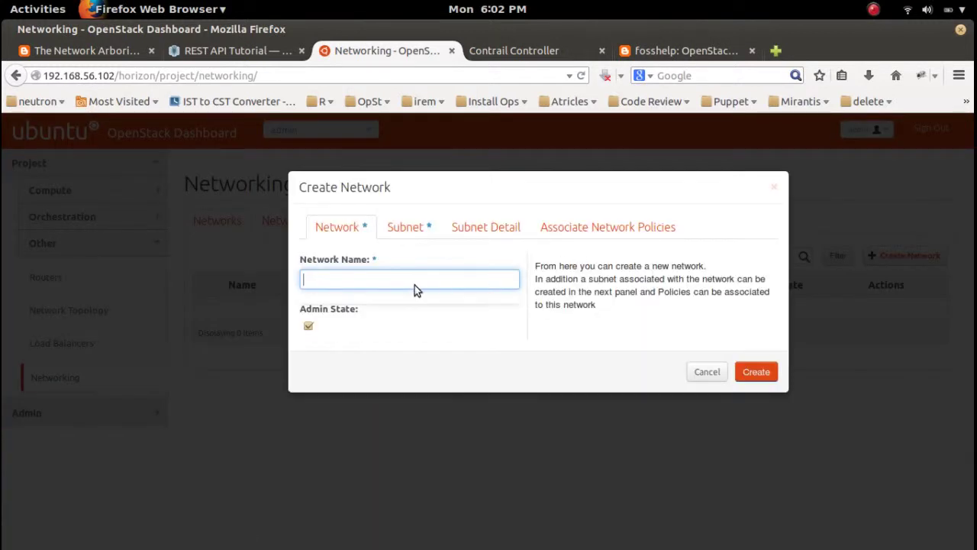
text(nw1)
Name the new network's subnet subnet1 and set its network address to 172.168.56.0/24.
click(409, 228)
click(372, 312)
text(subnet1)
click(363, 331)
click(347, 416)
text(1)
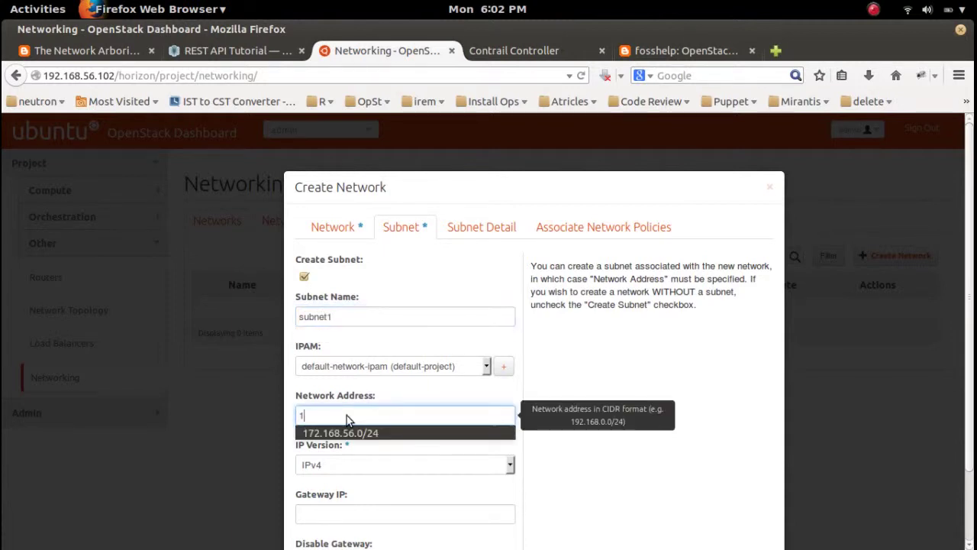
key(Down)
key(Return)
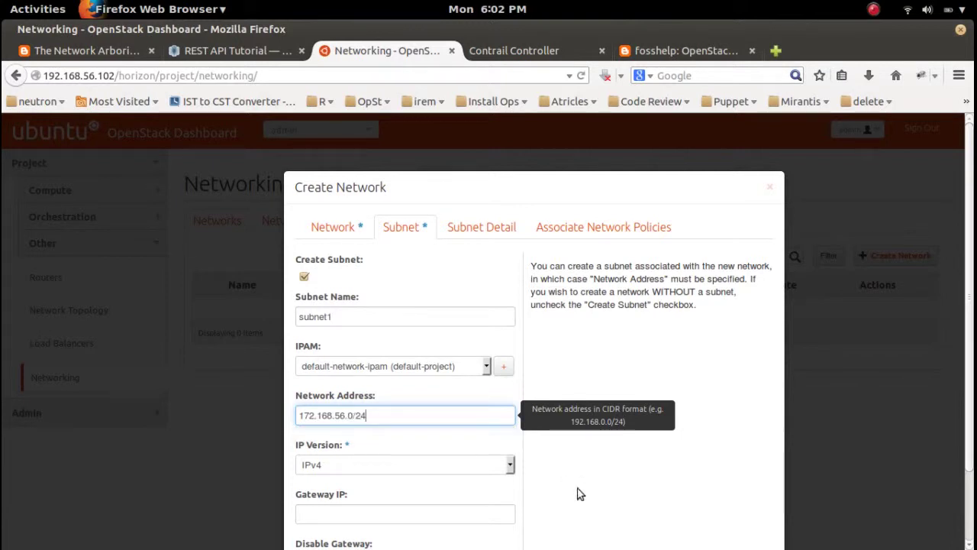
scroll(650, 475, down, 2)
scroll(650, 481, up, 2)
Set the subnet's allocation pool to 172.168.56.3,172.168.56.50 and its DNS name server to 8.8.8.8.
click(493, 229)
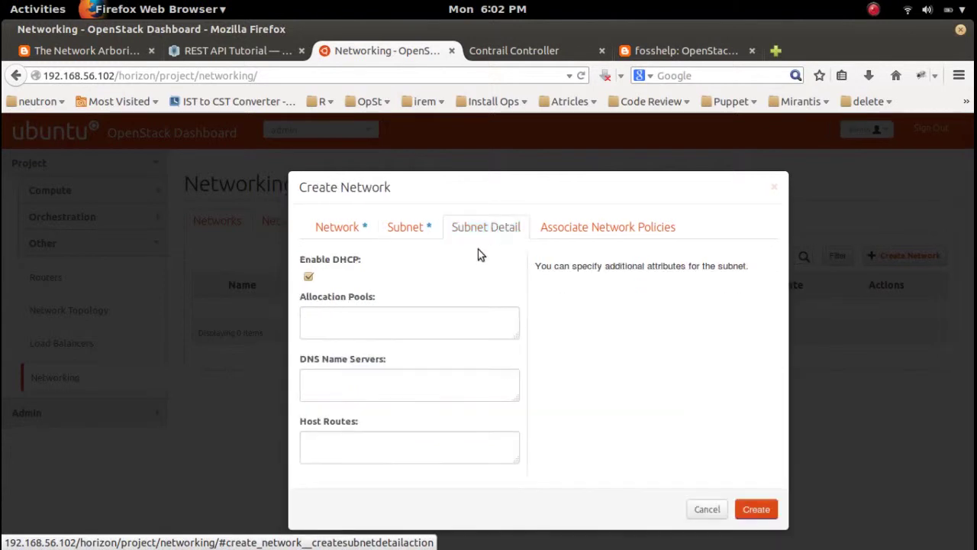
click(425, 314)
text(172.168.56.3,)
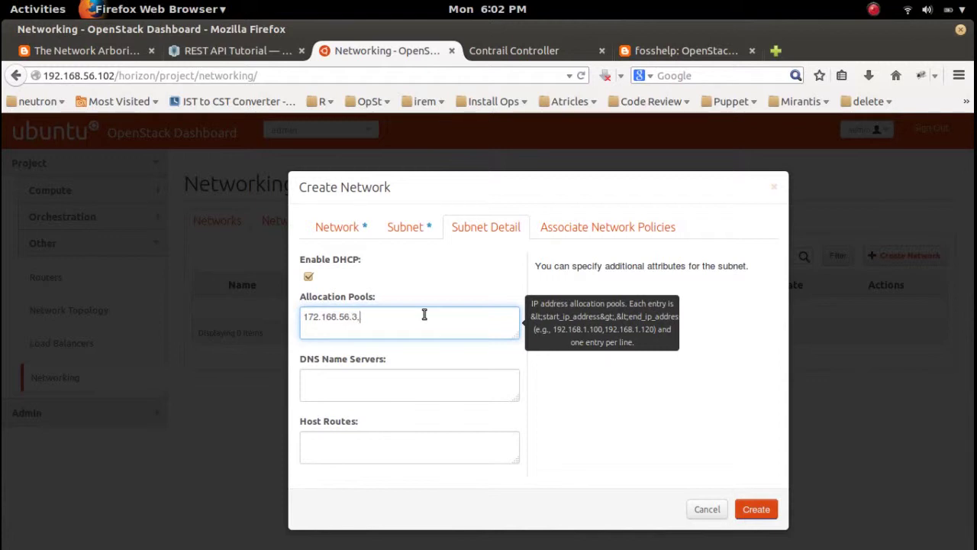
triple_click(368, 318)
key(ctrl+c)
click(459, 317)
key(ctrl+v)
click(404, 383)
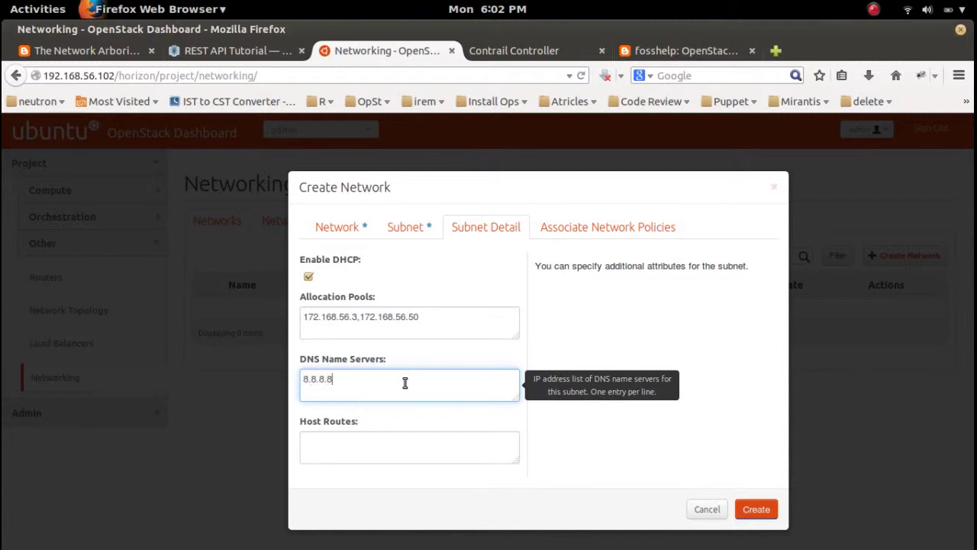
Review the network's policy, subnet and name settings, and create the network nw1.
click(586, 239)
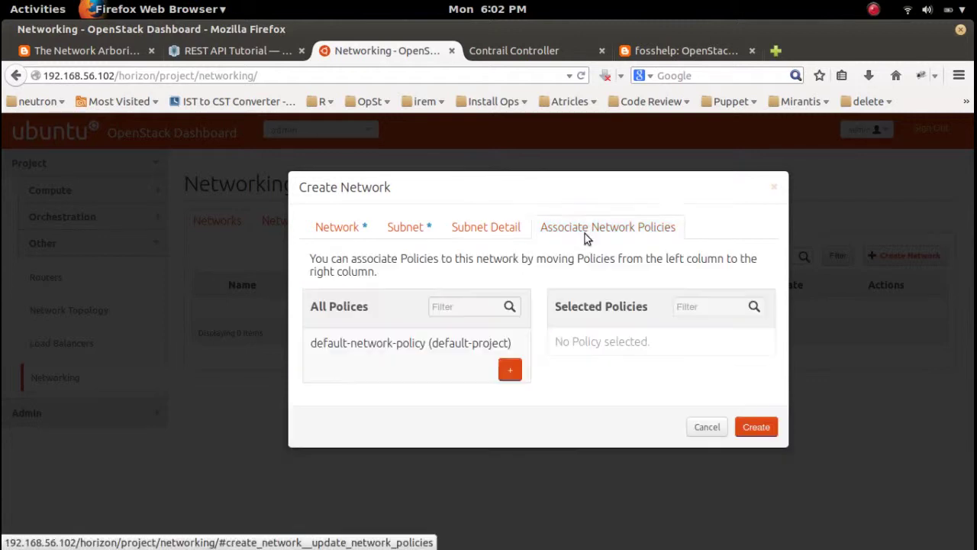
click(508, 226)
click(404, 229)
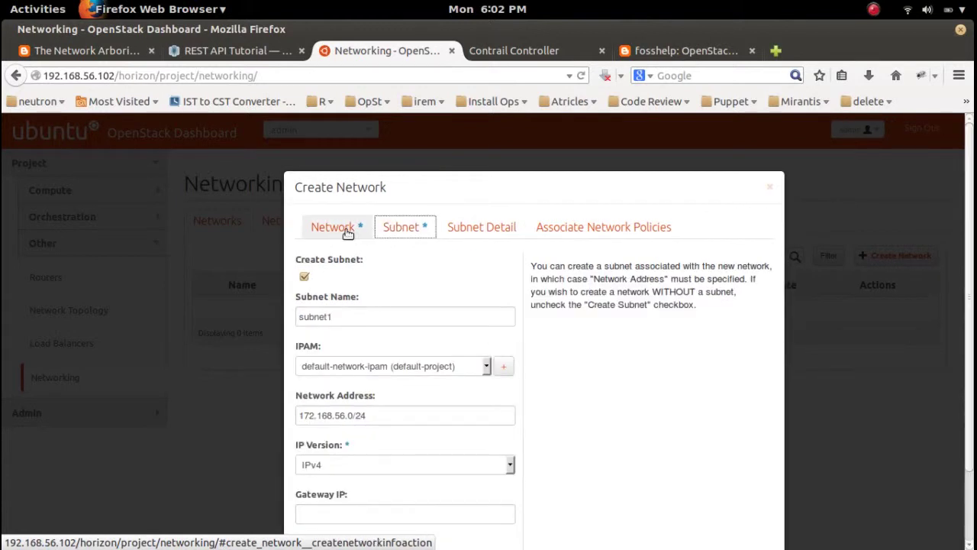
click(338, 229)
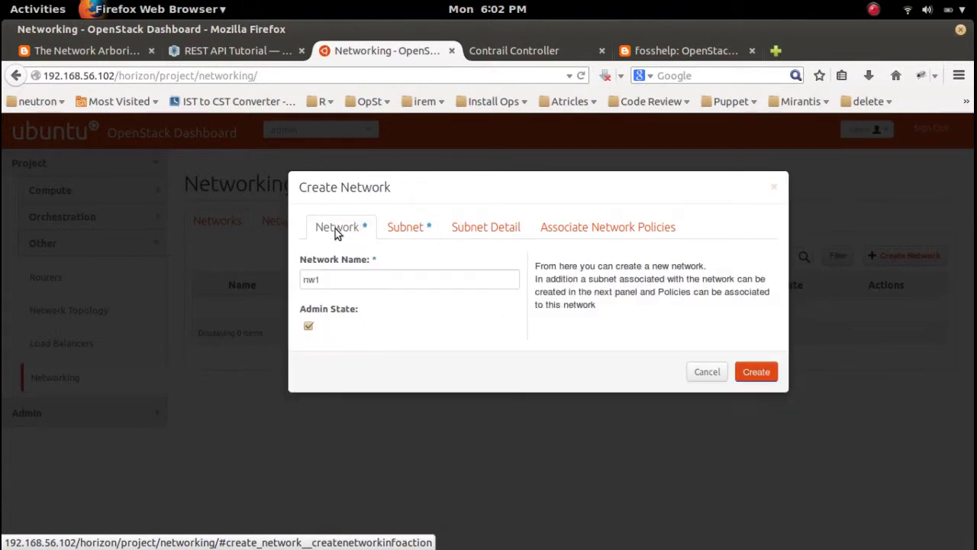
click(389, 228)
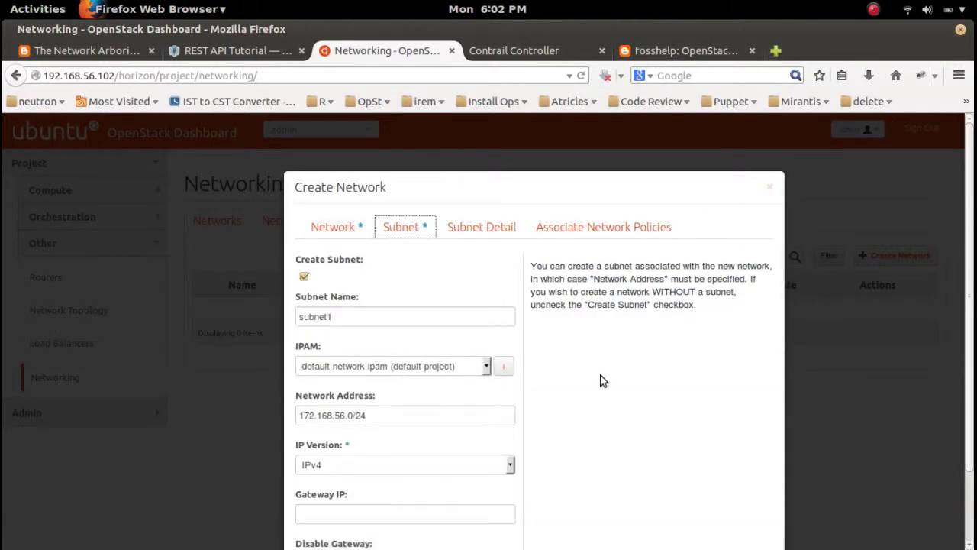
scroll(601, 380, down, 2)
click(752, 528)
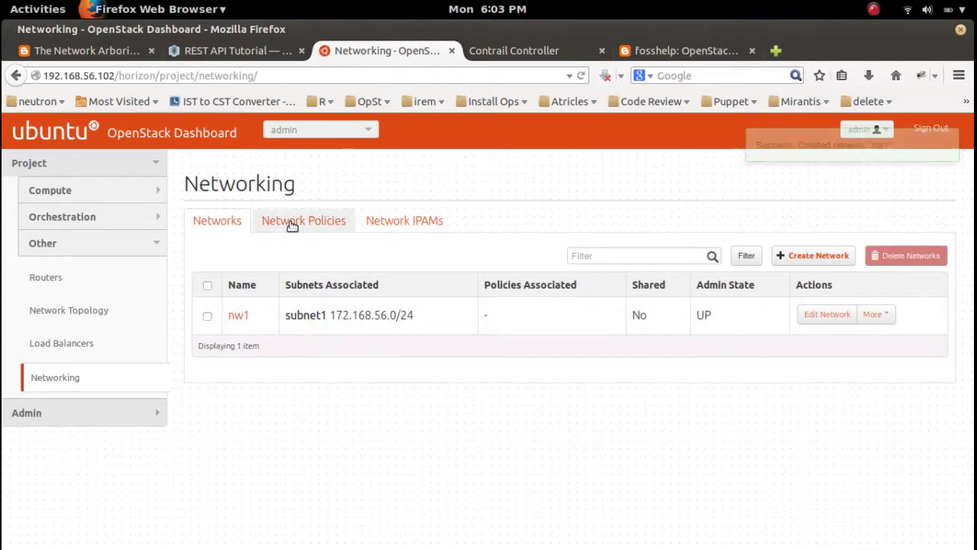
Open the mysec security group's rules and check the ingress rule's IP protocol.
click(96, 198)
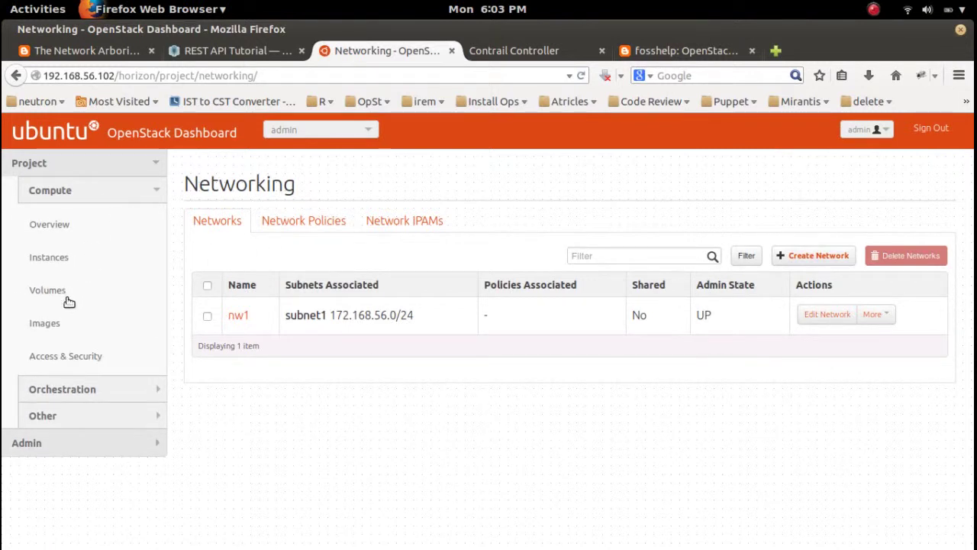
click(62, 357)
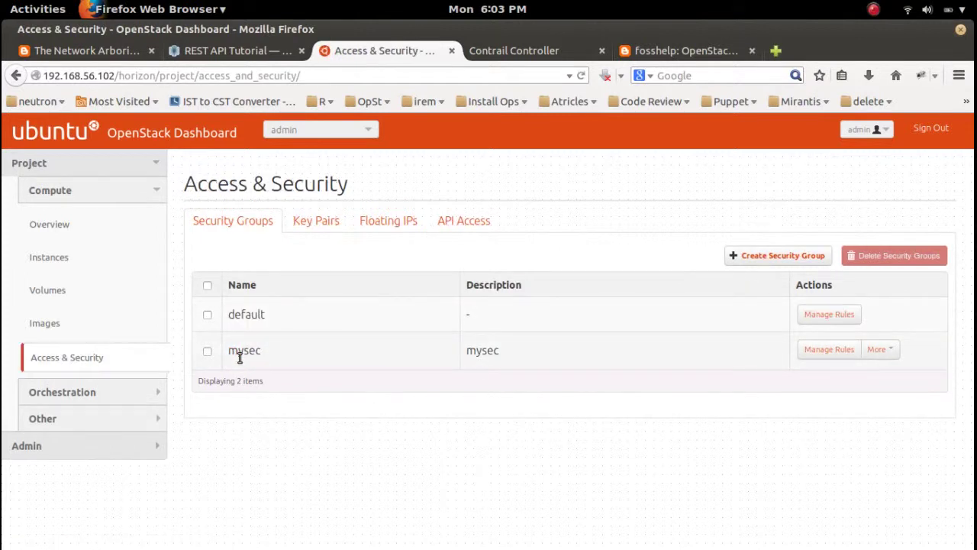
click(825, 347)
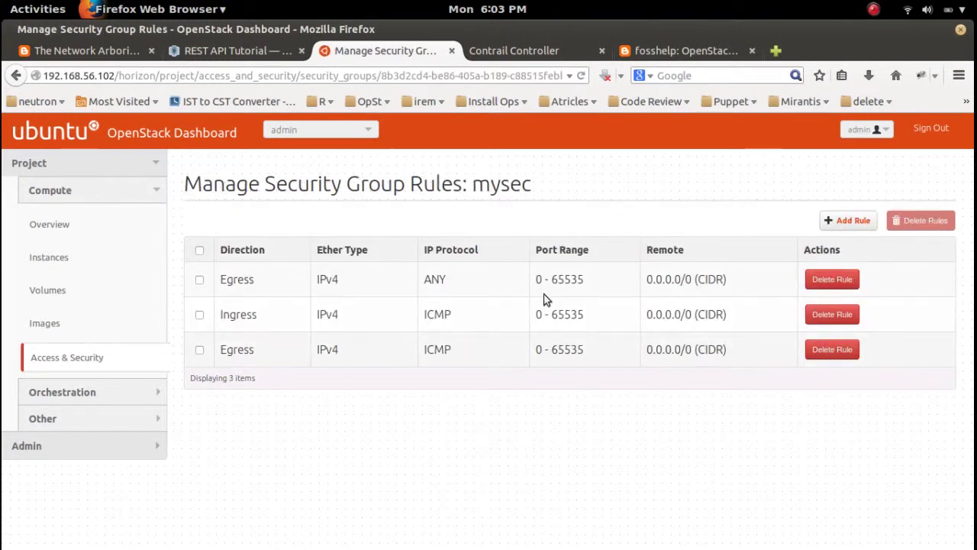
double_click(431, 315)
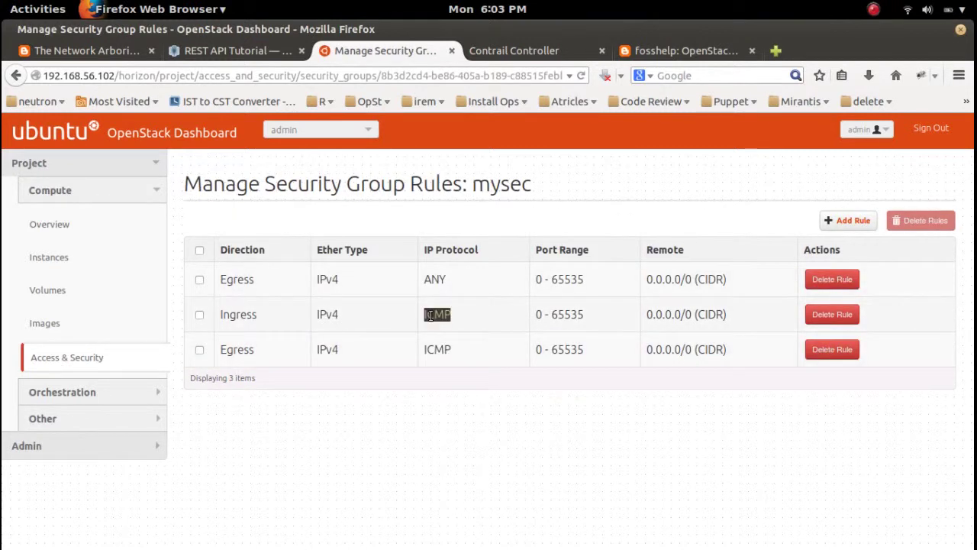
Check the direction and IP protocol of the ingress and egress ICMP rules in the mysec security group.
double_click(243, 315)
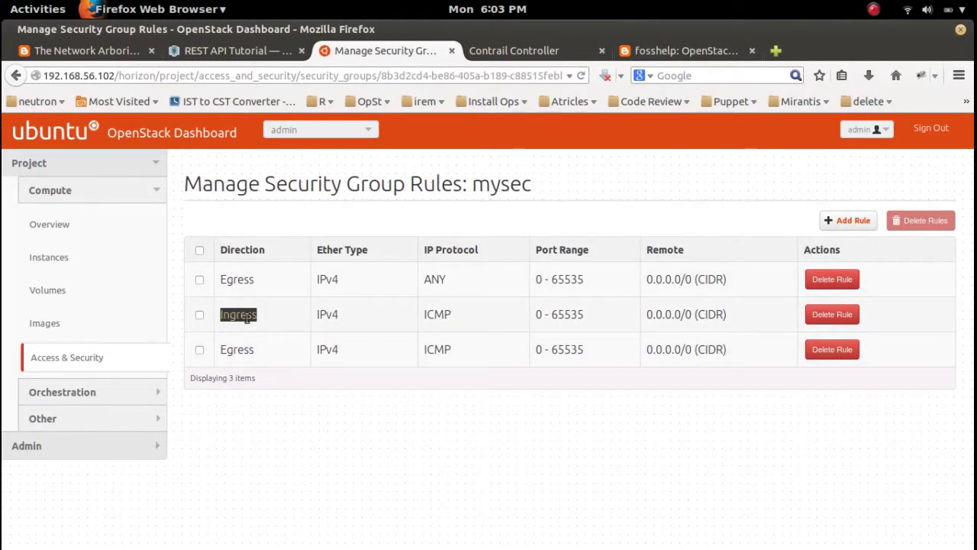
double_click(435, 355)
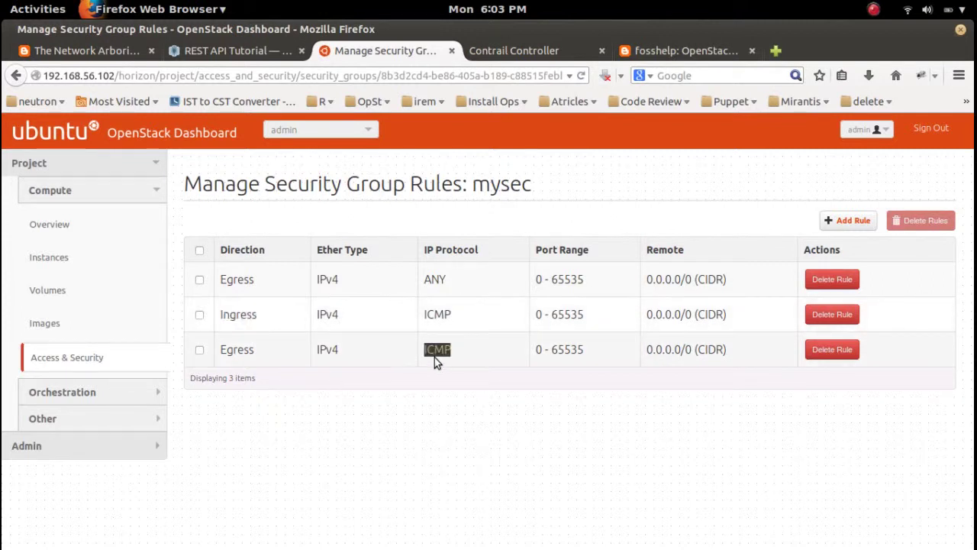
double_click(244, 351)
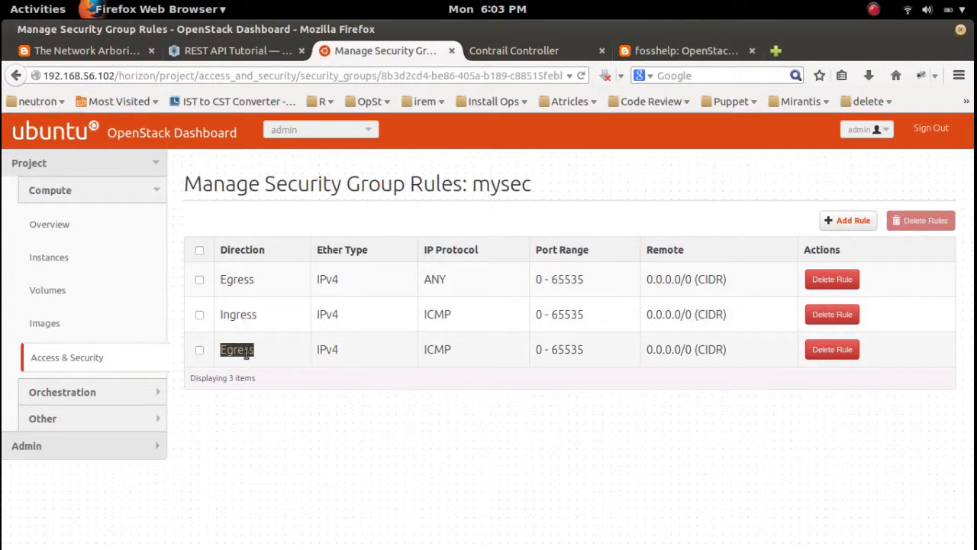
Start launching a new instance from the project's instance list and name it vm1.
click(58, 266)
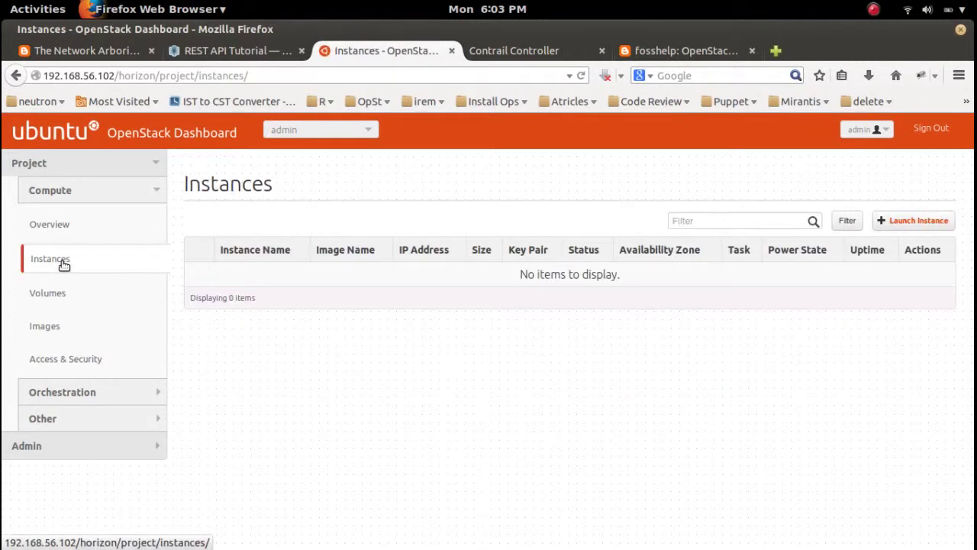
click(899, 220)
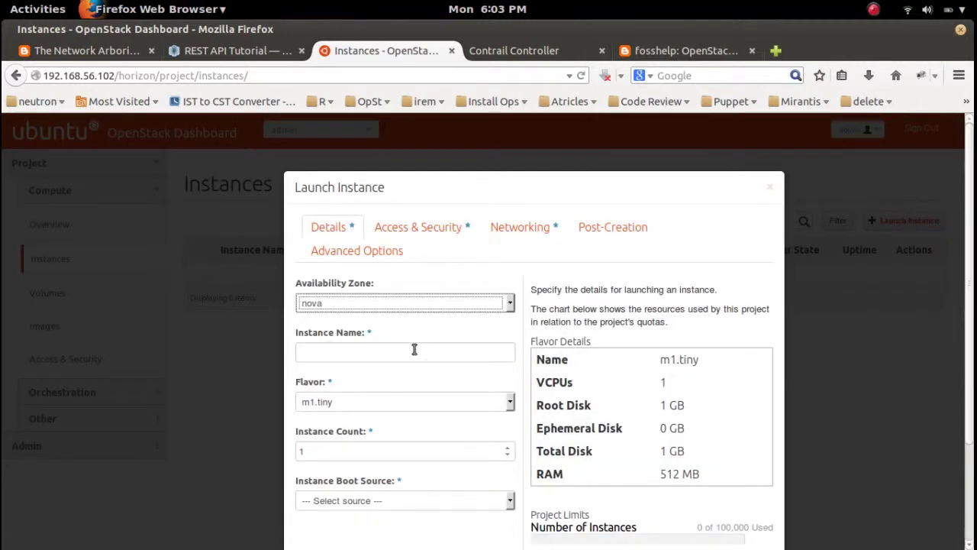
click(404, 353)
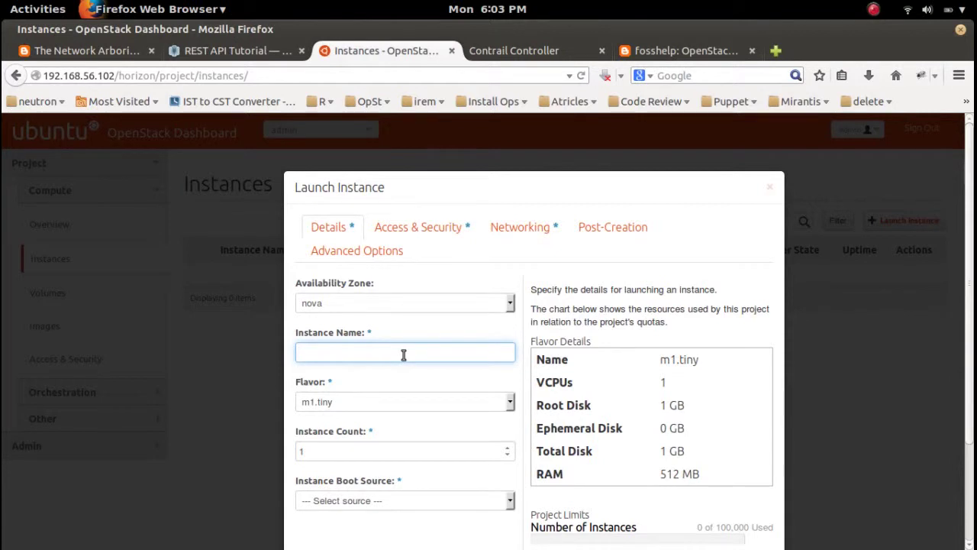
text(vm)
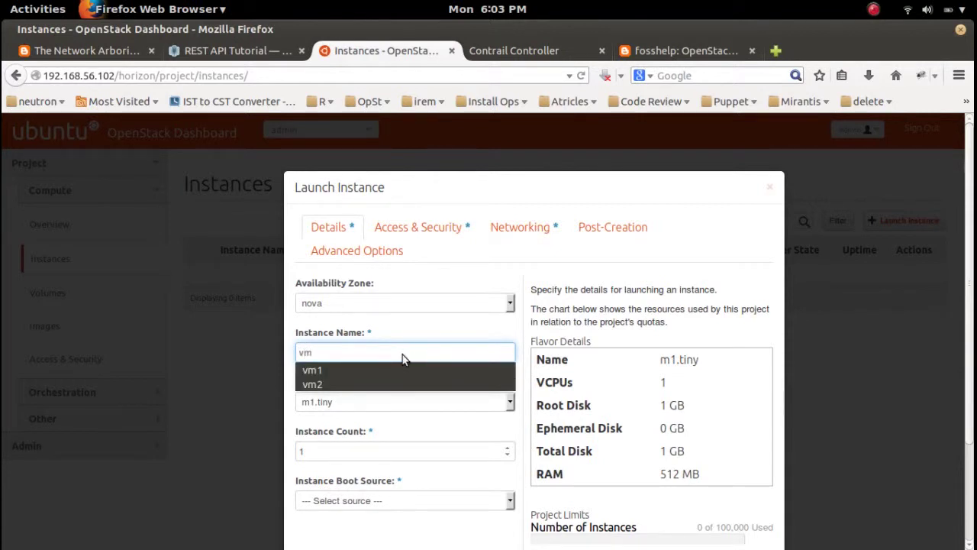
text(1)
Set vm1 to boot from image and choose the first cirros-0.3.2 (12.6 MB) image.
click(365, 499)
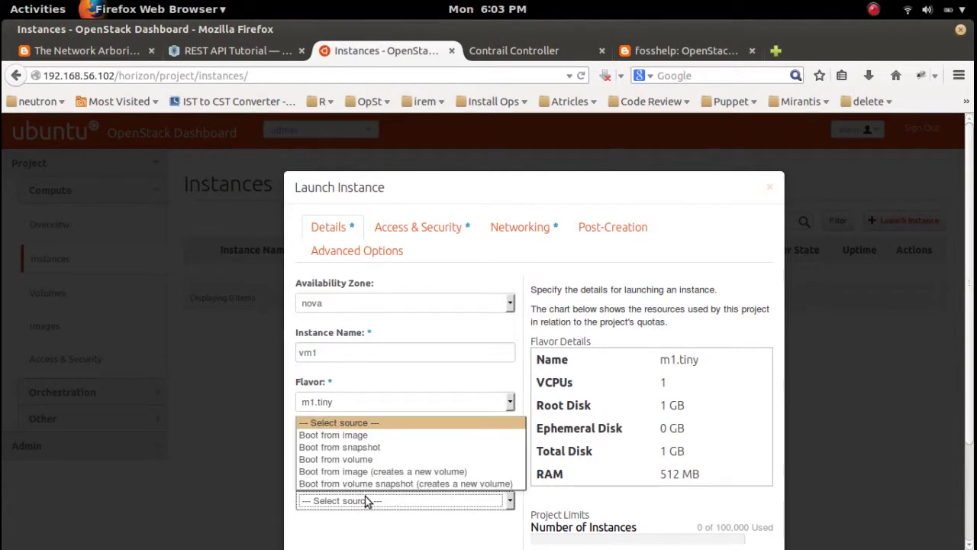
click(370, 435)
scroll(524, 420, down, 3)
scroll(523, 421, down, 1)
click(451, 432)
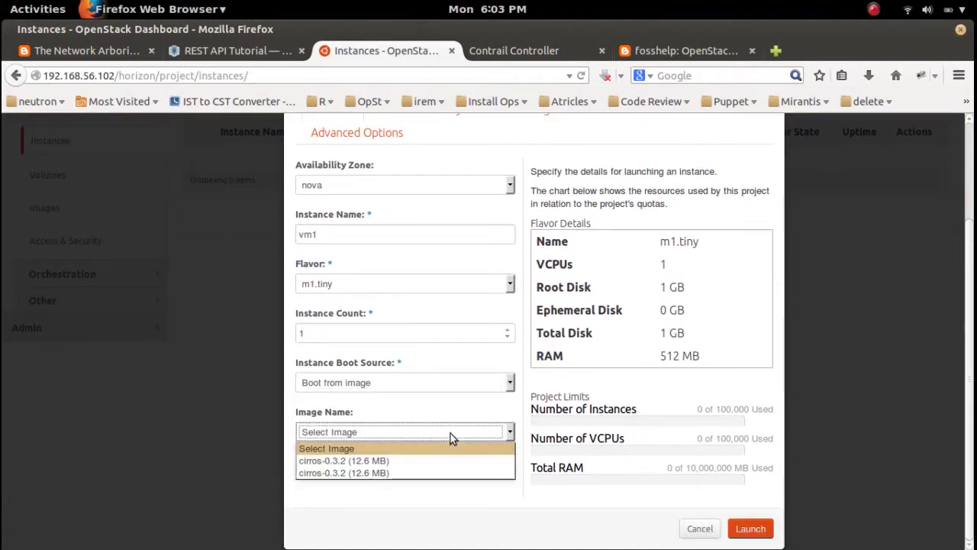
click(408, 460)
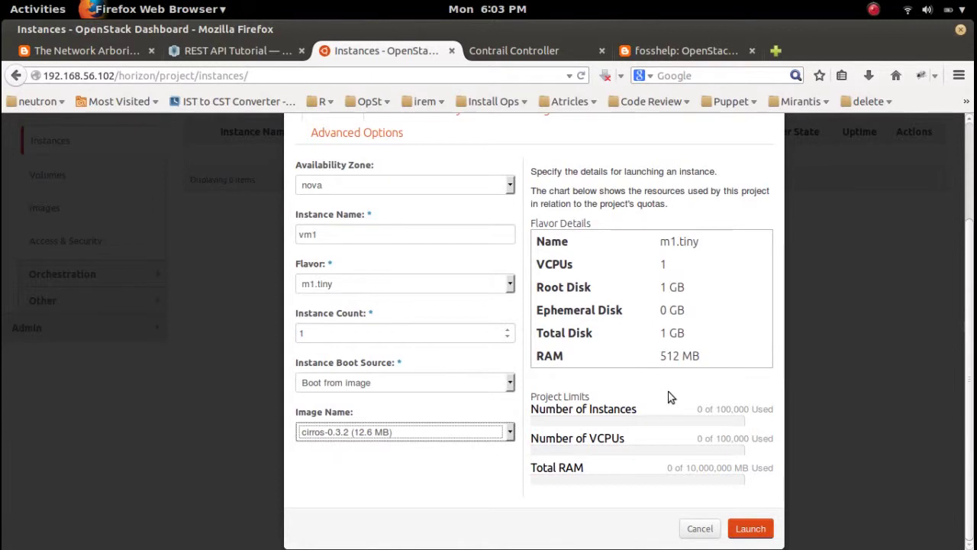
Assign the mysec security group to vm1 in place of the default group.
scroll(668, 396, up, 3)
click(432, 189)
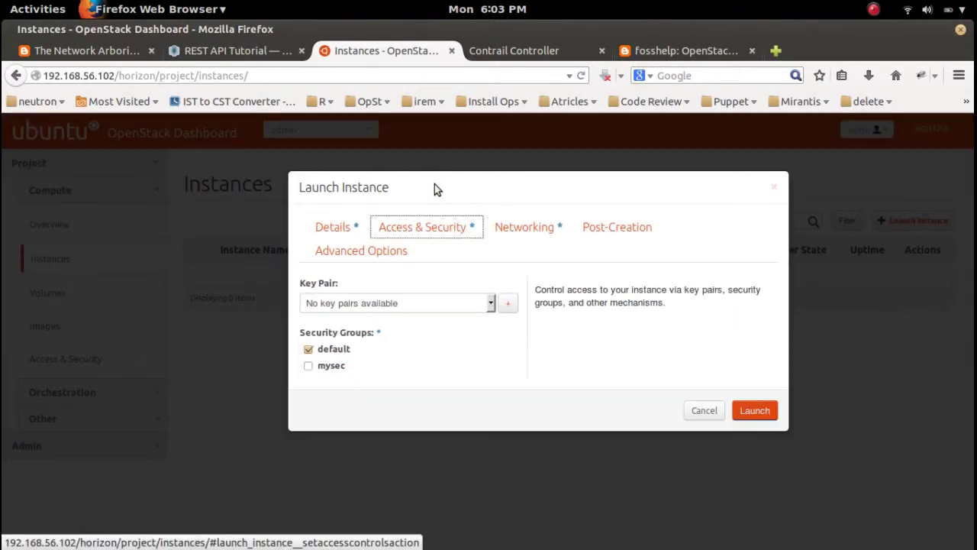
click(328, 350)
click(307, 365)
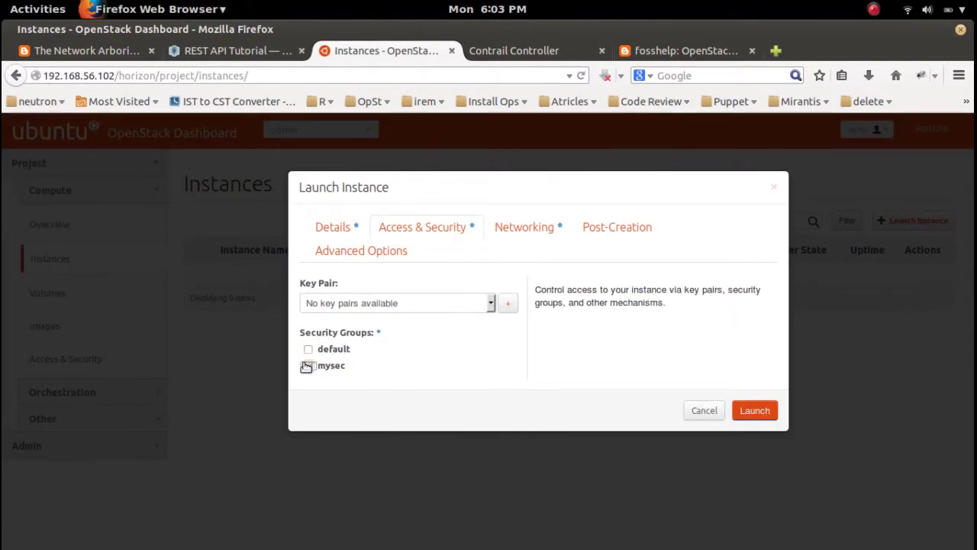
Review vm1's selected network, post-creation script and detail settings in the launch dialog.
click(511, 227)
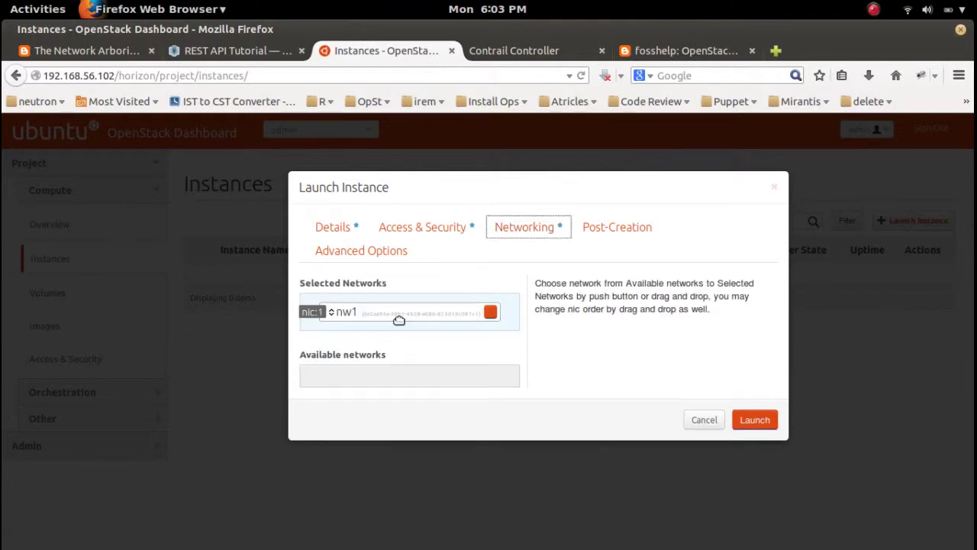
click(602, 237)
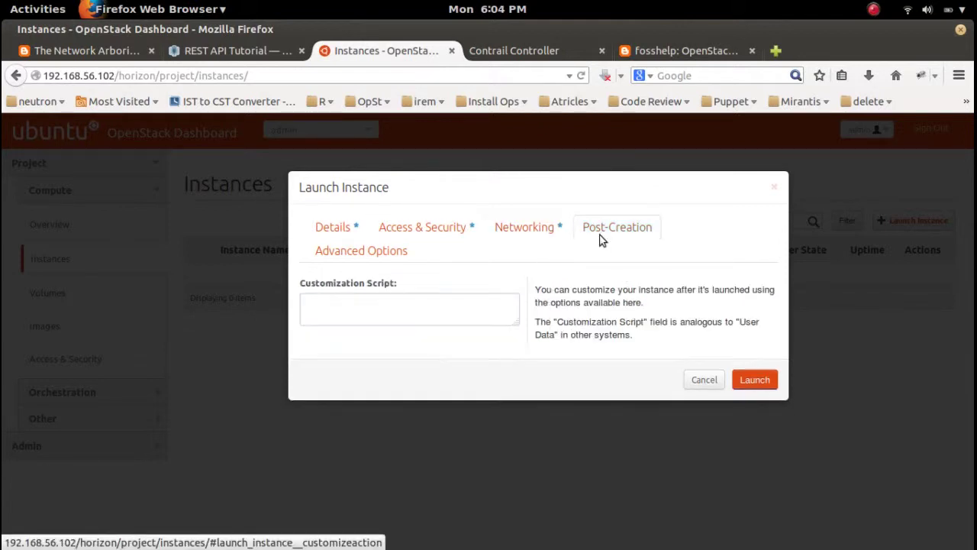
click(330, 229)
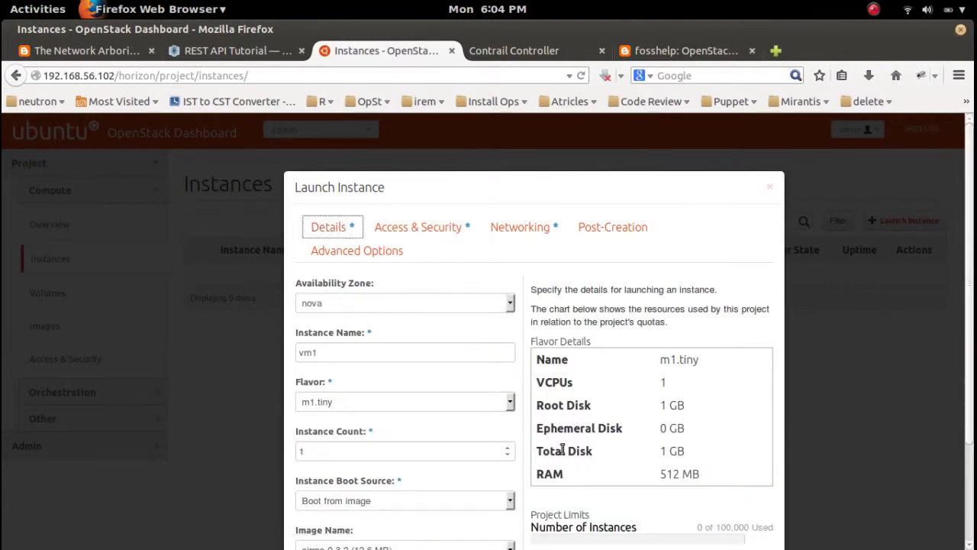
Switch to the terminal and list the kernel routing table with route -n before launching vm1.
key(super)
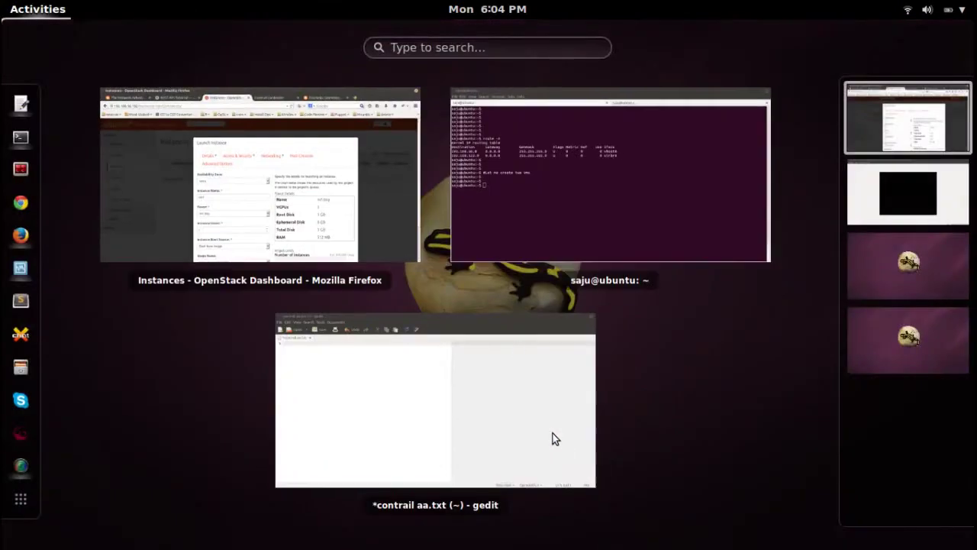
click(528, 239)
key(Return)
key(Return)
key(Return)
key(Up)
key(Up)
key(Return)
key(Return)
key(Return)
key(Return)
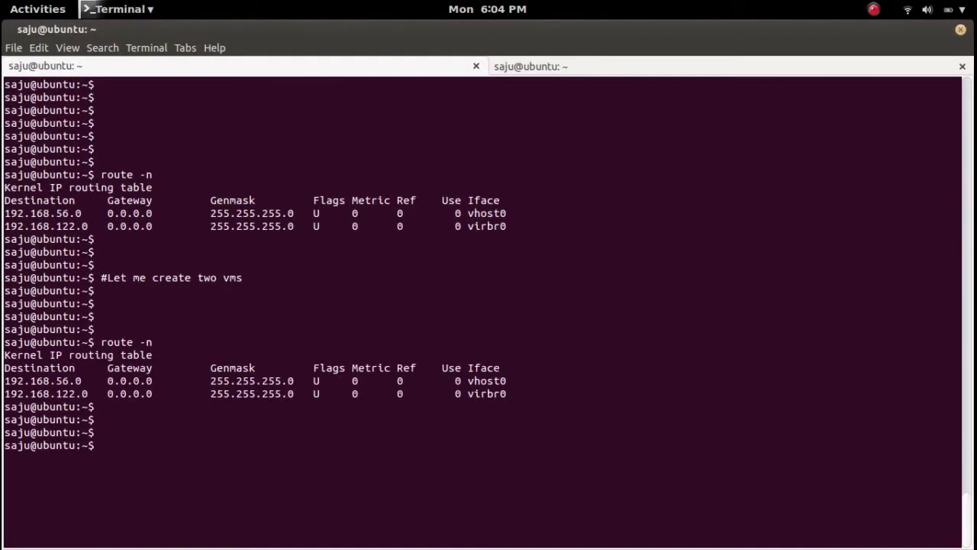
Switch back to the OpenStack Dashboard in Firefox and launch the configured instance vm1.
key(super)
click(325, 219)
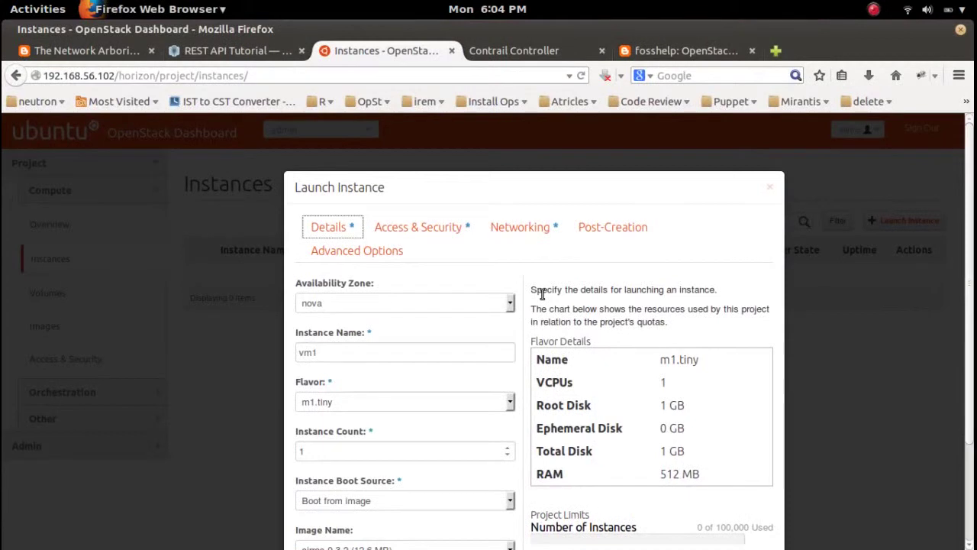
scroll(542, 294, down, 3)
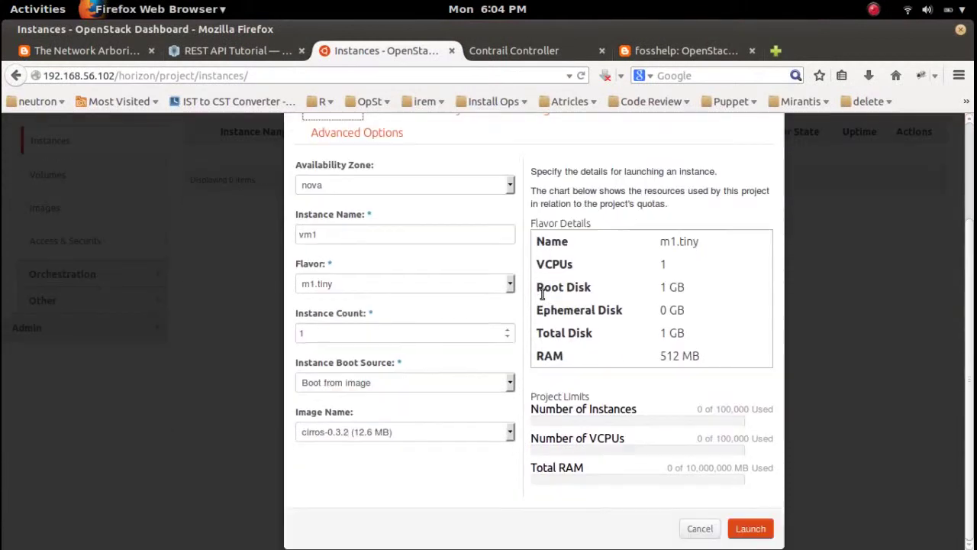
click(752, 529)
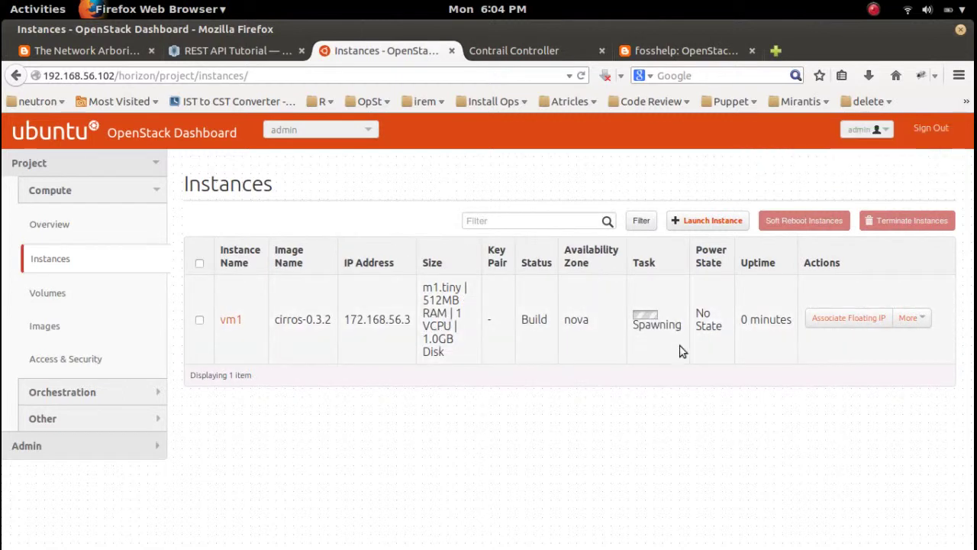
Switch to the terminal and run route -n to check the routes after vm1's launch.
key(super)
click(617, 173)
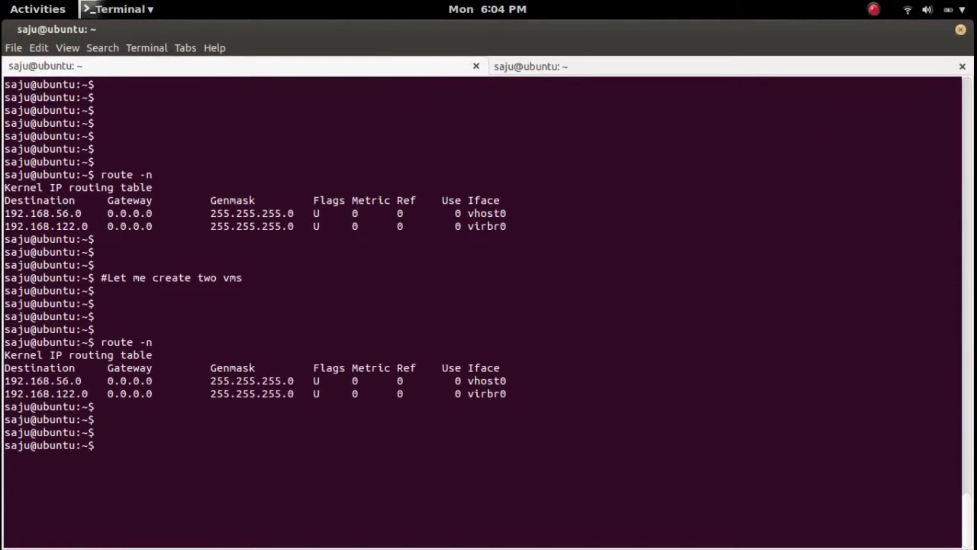
key(Return)
text(route -n)
key(Return)
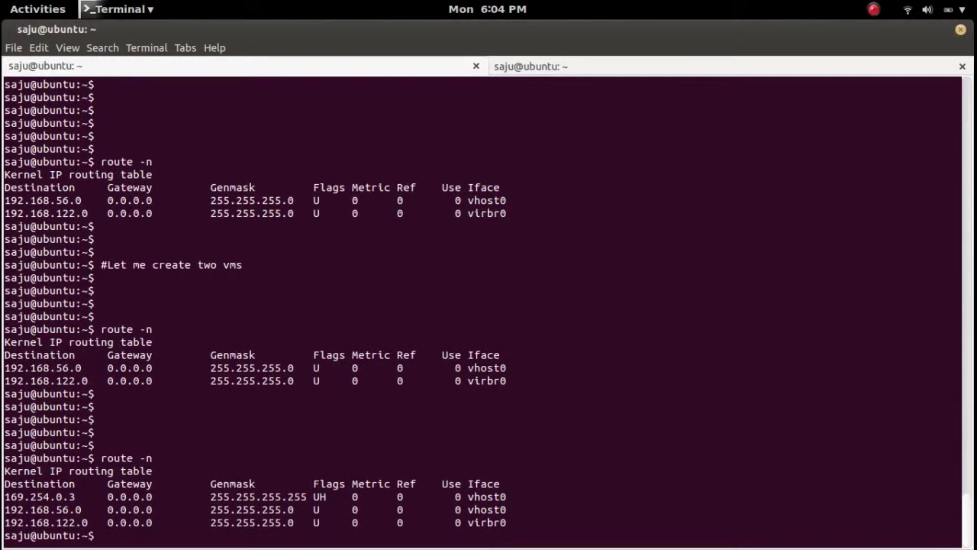
key(Return)
key(Return)
key(Return)
key(Return)
key(Return)
key(Return)
key(Return)
key(Return)
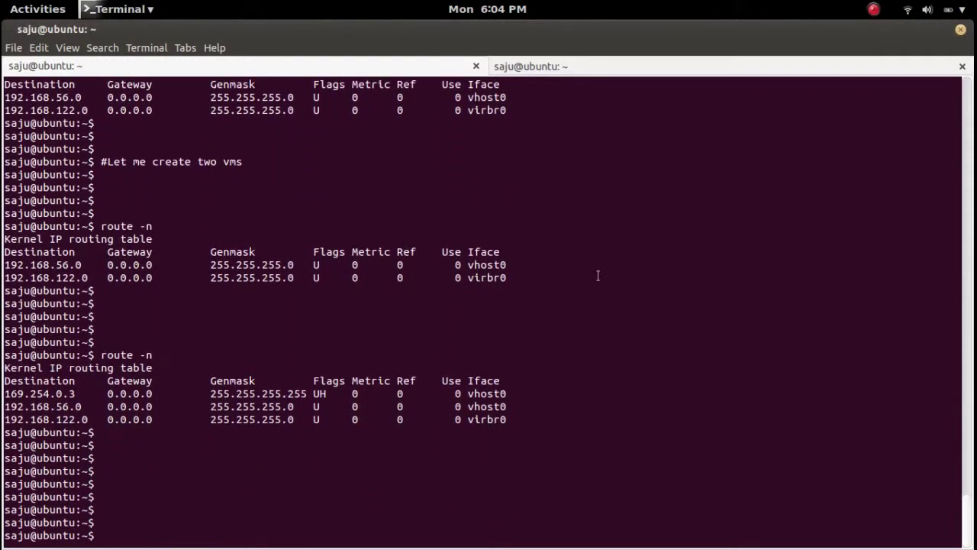
Highlight the link-local destination address in the routing table and rerun route -n.
drag(76, 393, 4, 394)
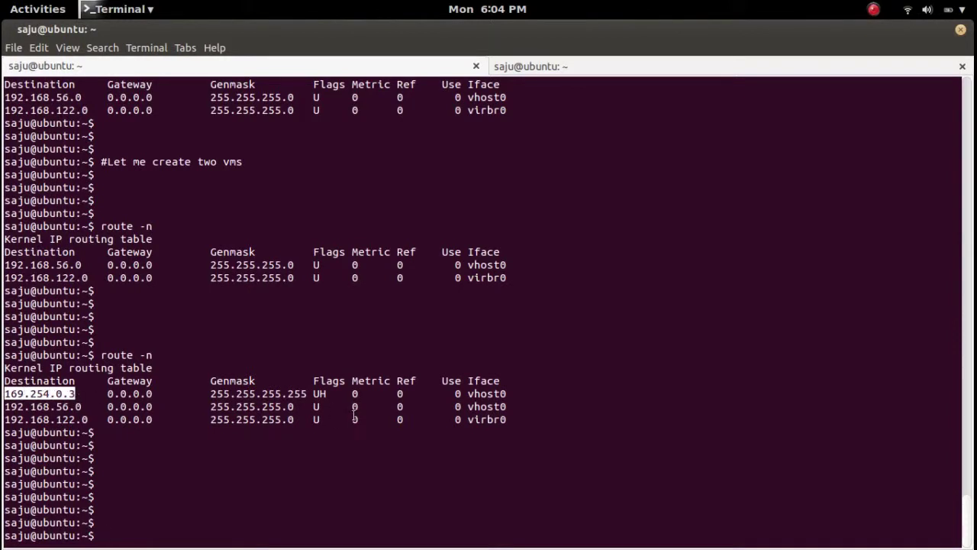
key(Return)
key(Return)
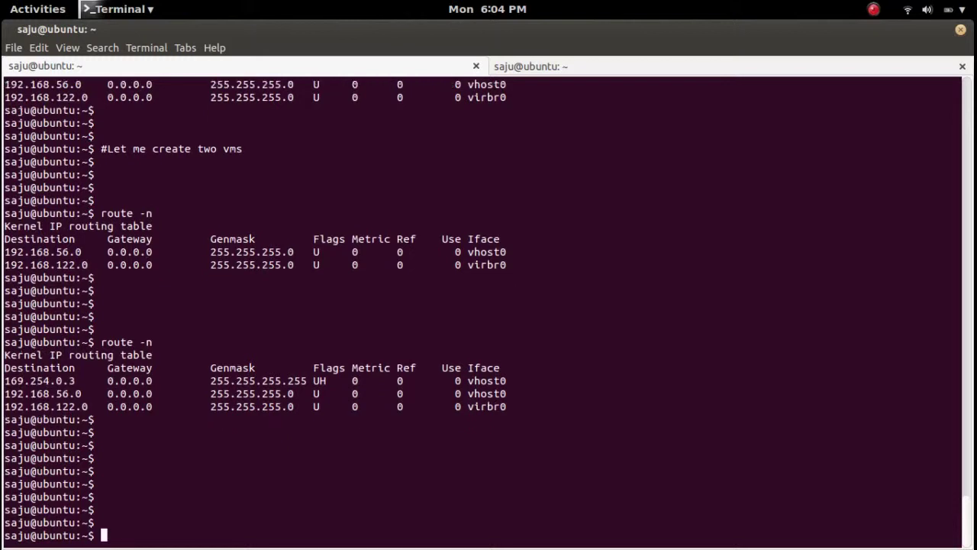
key(Up)
key(Return)
key(Return)
key(Return)
key(Return)
key(Return)
key(Return)
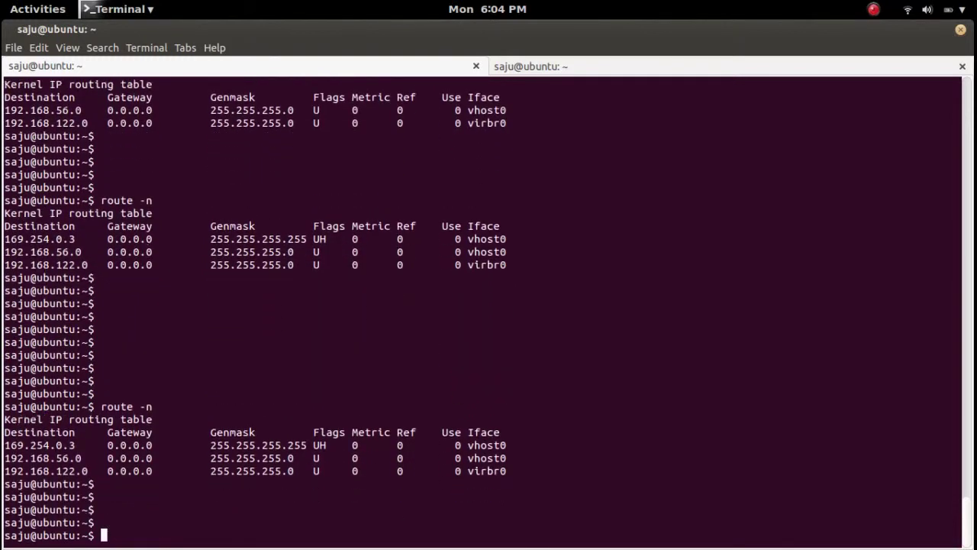
Switch to the OpenStack Dashboard in Firefox, check vm1's power state, and start launching another instance named vm2.
key(super)
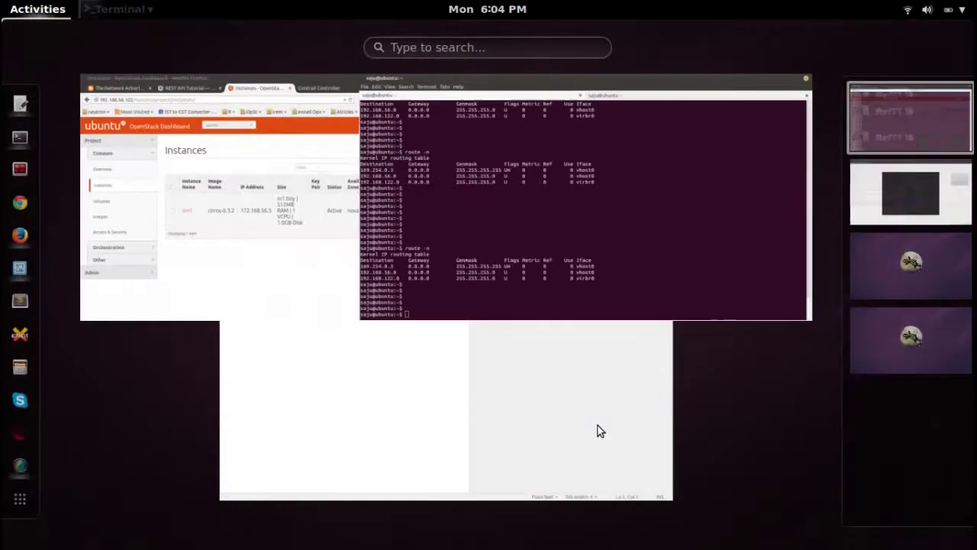
click(330, 260)
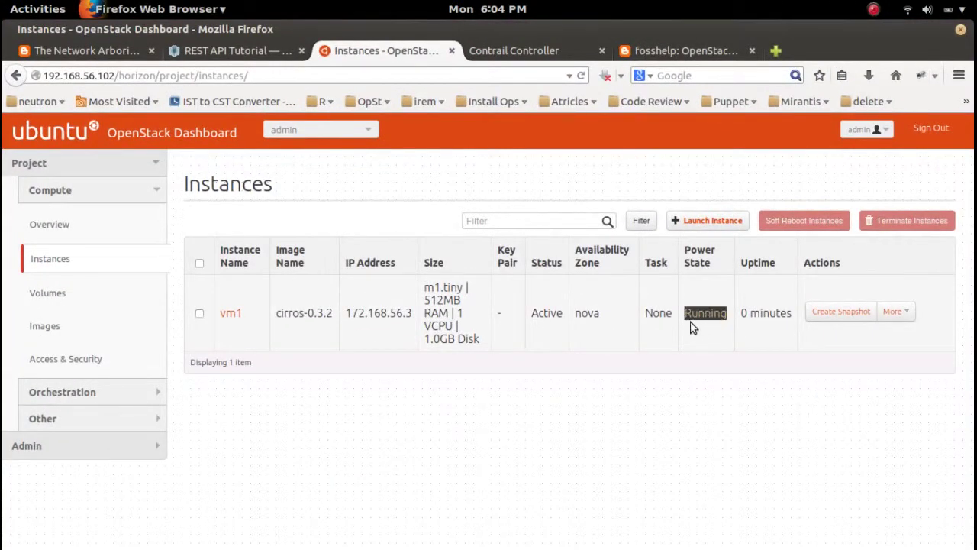
click(708, 222)
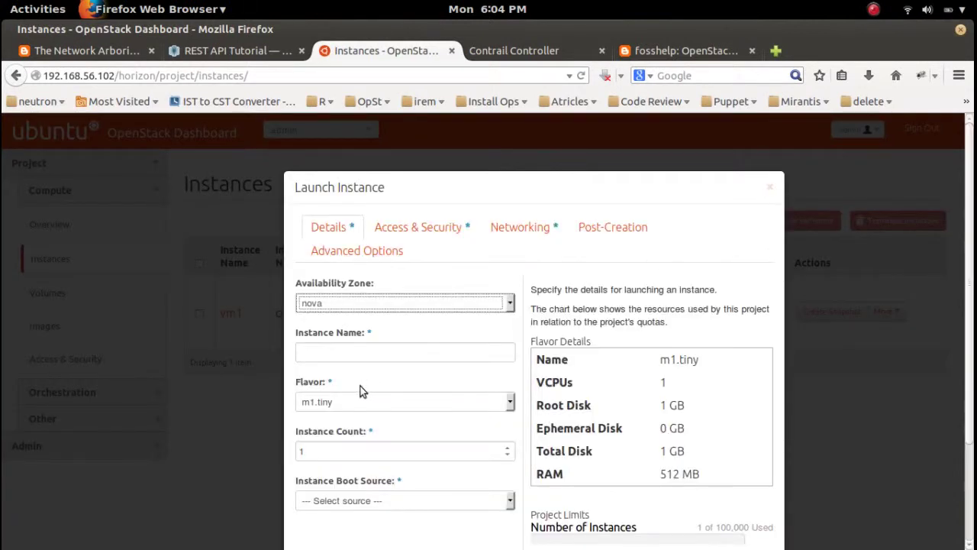
click(363, 355)
text(vm2)
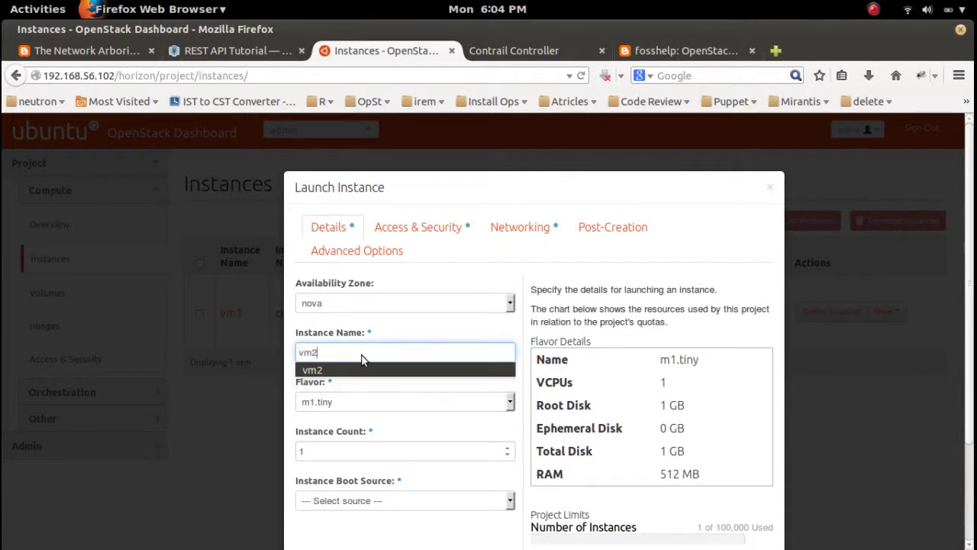
Set vm2 to boot from image and choose the first cirros-0.3.2 (12.6 MB) image.
click(428, 500)
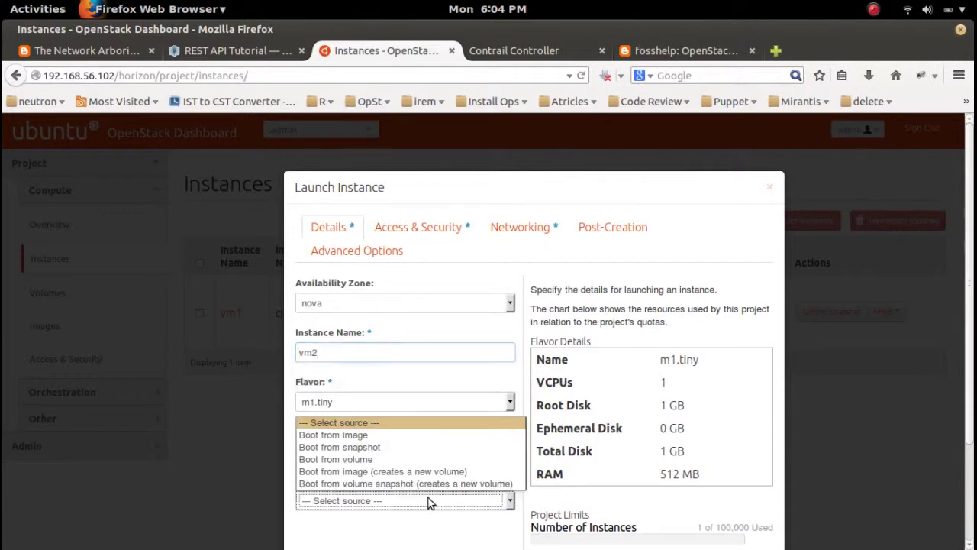
click(407, 436)
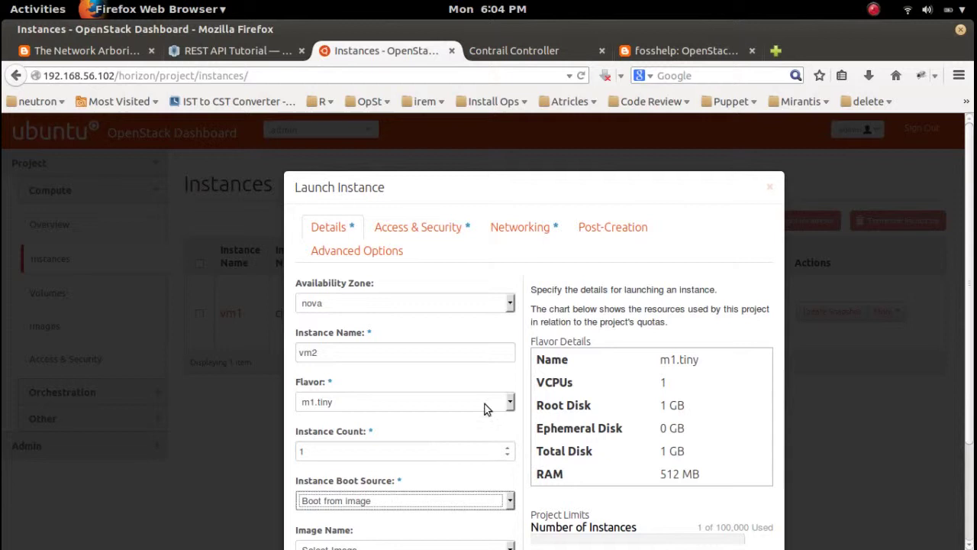
scroll(486, 405, down, 3)
click(437, 434)
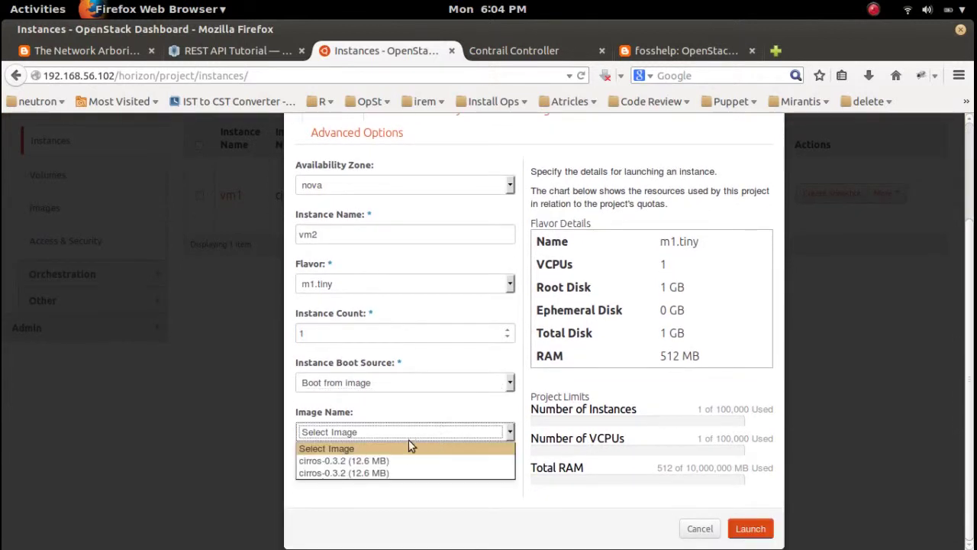
click(399, 459)
Assign vm2 to the mysec security group instead of the default group.
scroll(682, 308, up, 3)
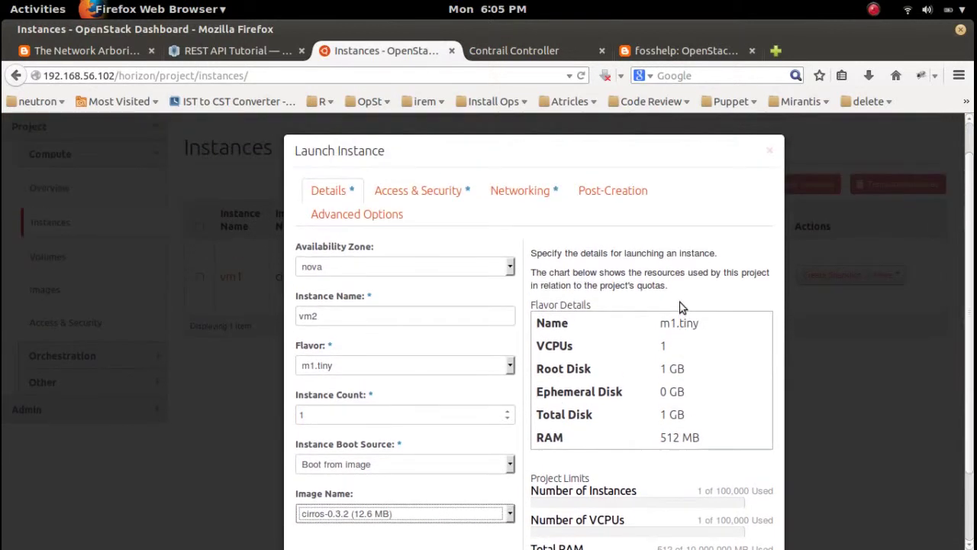
click(423, 198)
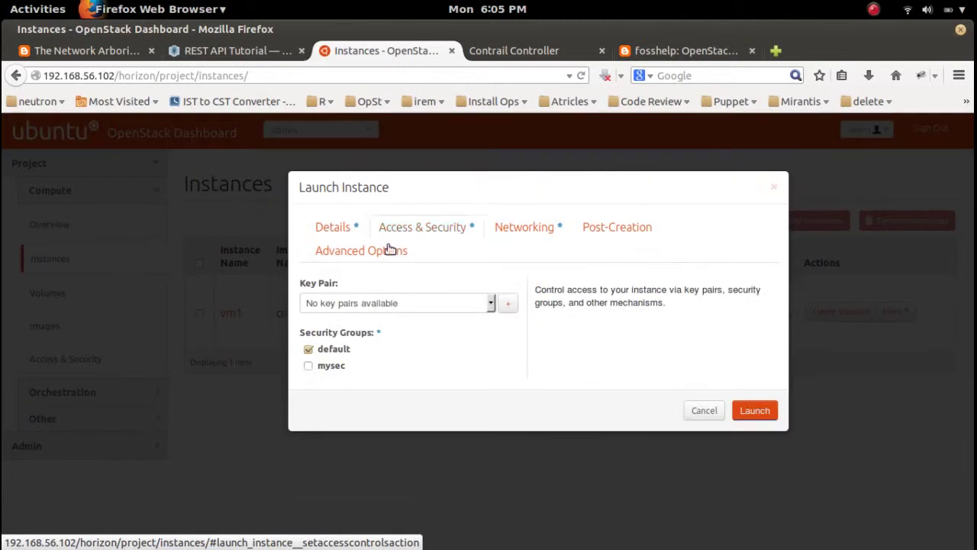
click(309, 349)
click(308, 365)
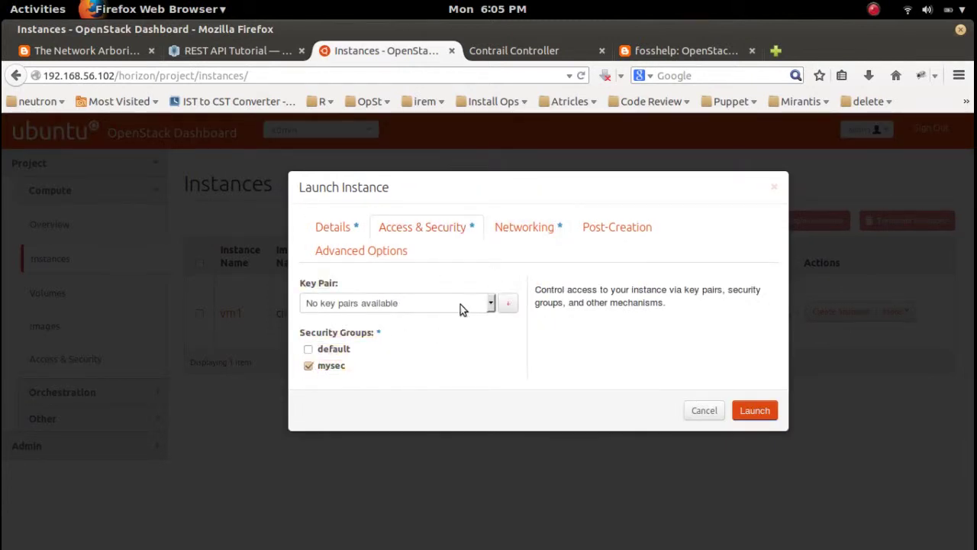
Check that nw1 is the selected network, review vm2's details and launch the instance.
click(528, 226)
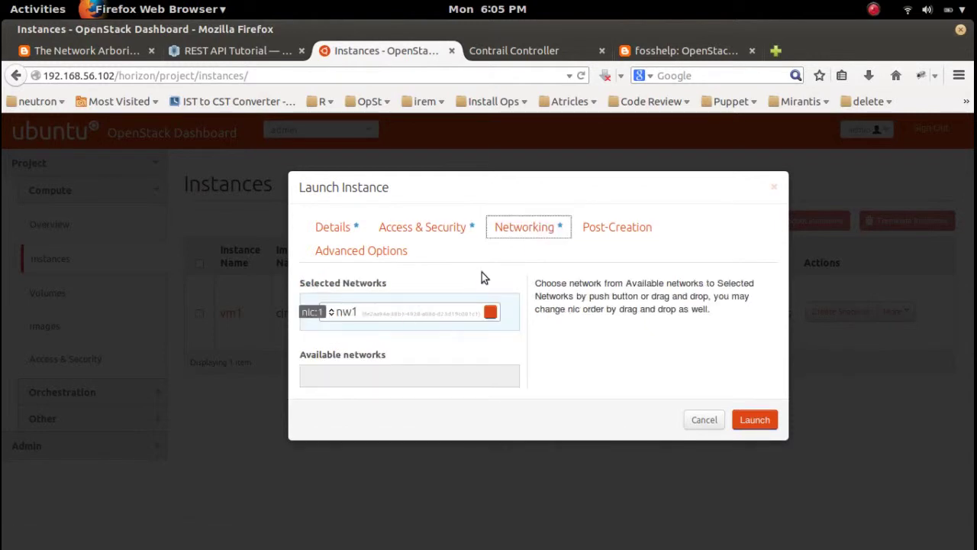
click(330, 229)
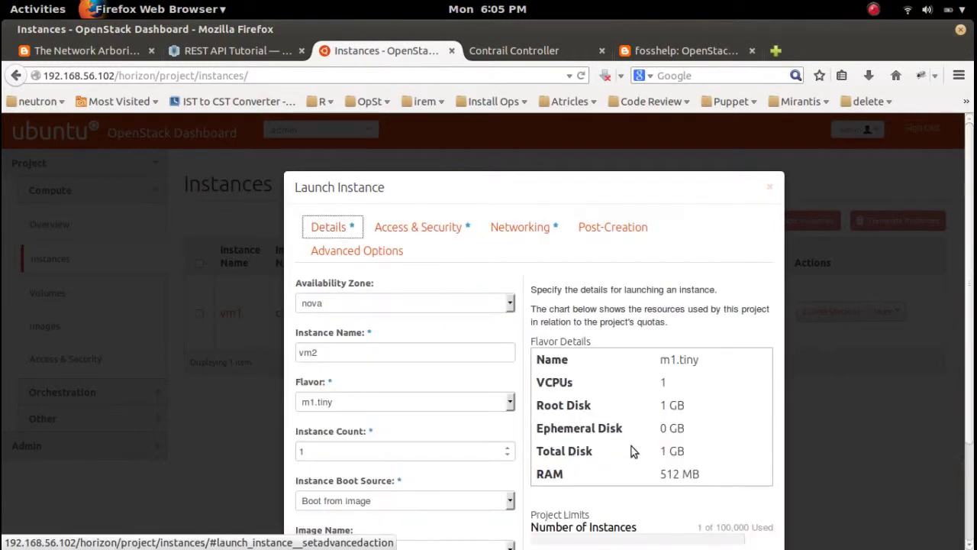
scroll(870, 316, down, 3)
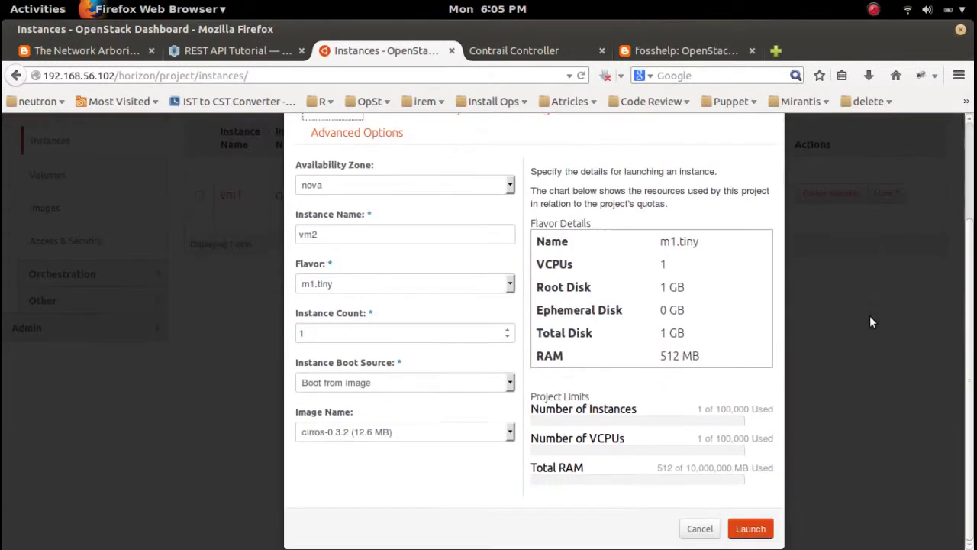
click(751, 529)
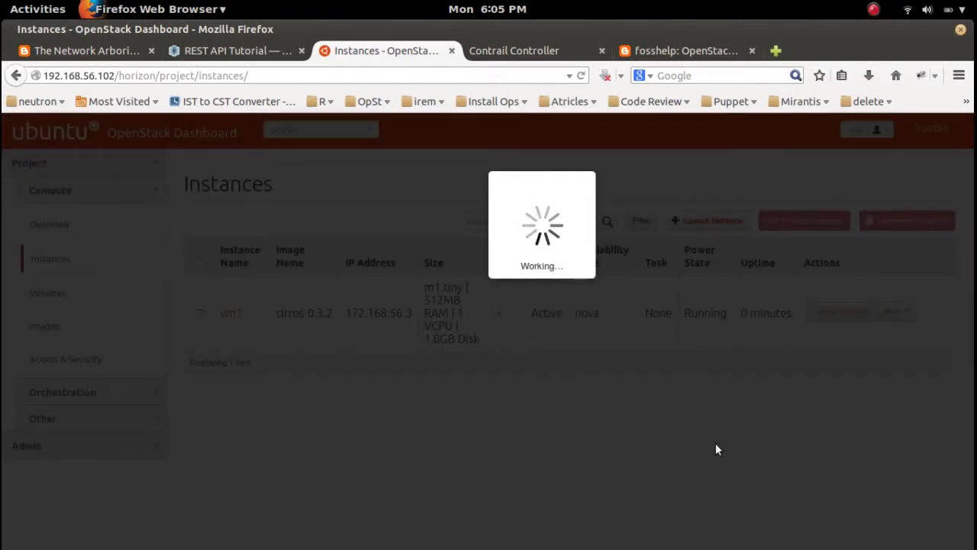
Switch to the terminal, rerun route -n repeatedly to watch for vm2's link-local route, and highlight the 169.254.0.4 destination.
key(super)
click(684, 261)
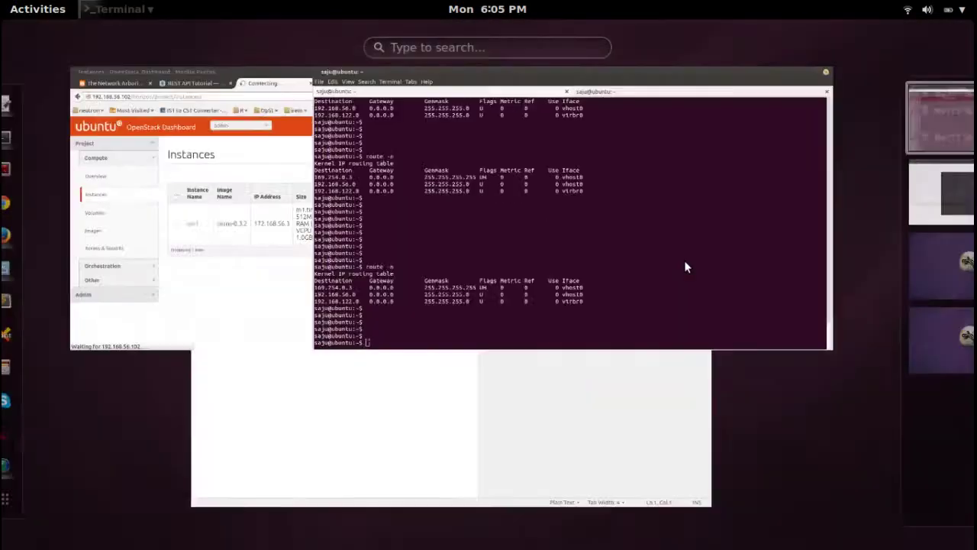
key(Return)
key(Return)
key(Up)
key(Return)
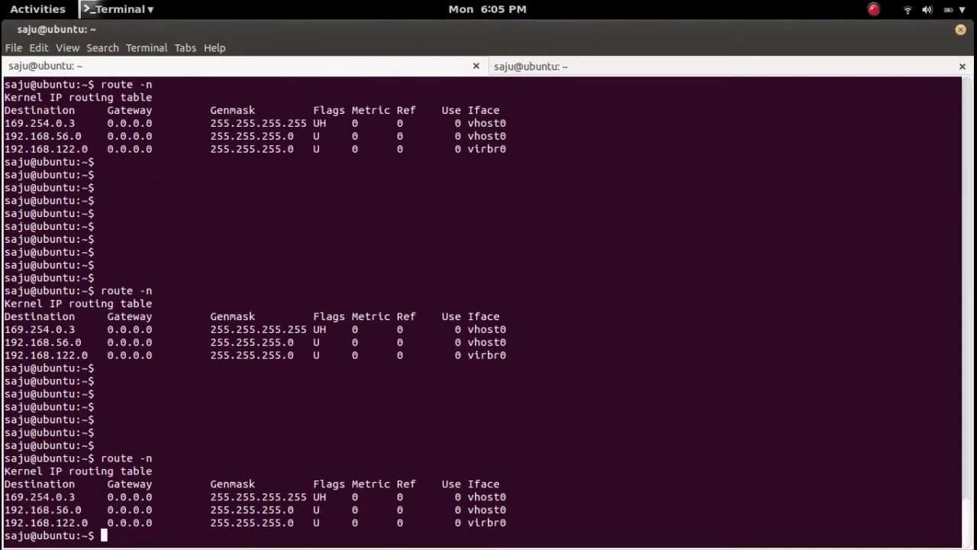
key(Return)
key(Return)
key(Return)
key(Up)
key(Return)
key(Return)
key(Return)
key(Return)
key(Return)
key(Return)
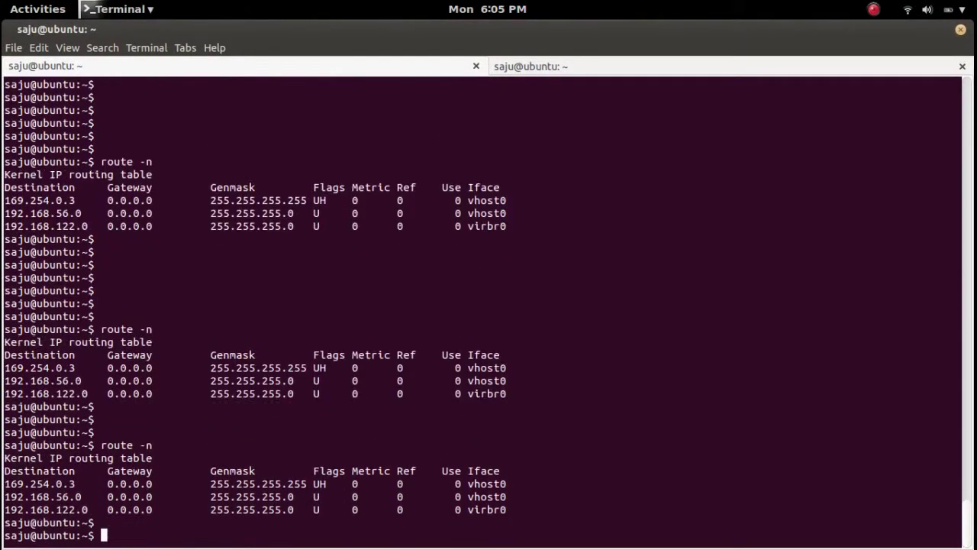
key(Up)
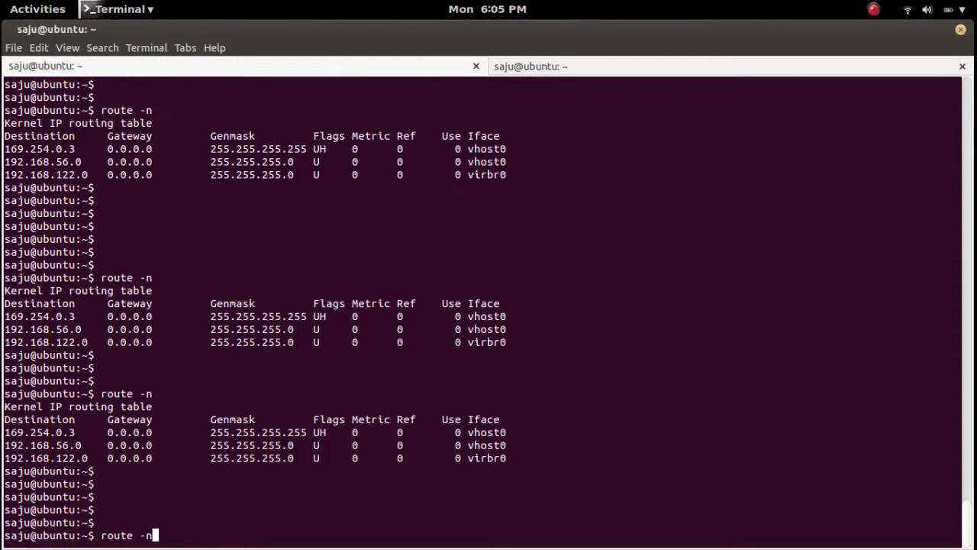
key(Return)
key(Return)
key(Return)
key(Return)
key(Return)
key(Return)
key(Return)
key(Up)
key(Return)
key(Return)
key(Return)
key(Return)
key(Return)
key(Return)
key(Return)
key(Return)
key(Return)
key(Return)
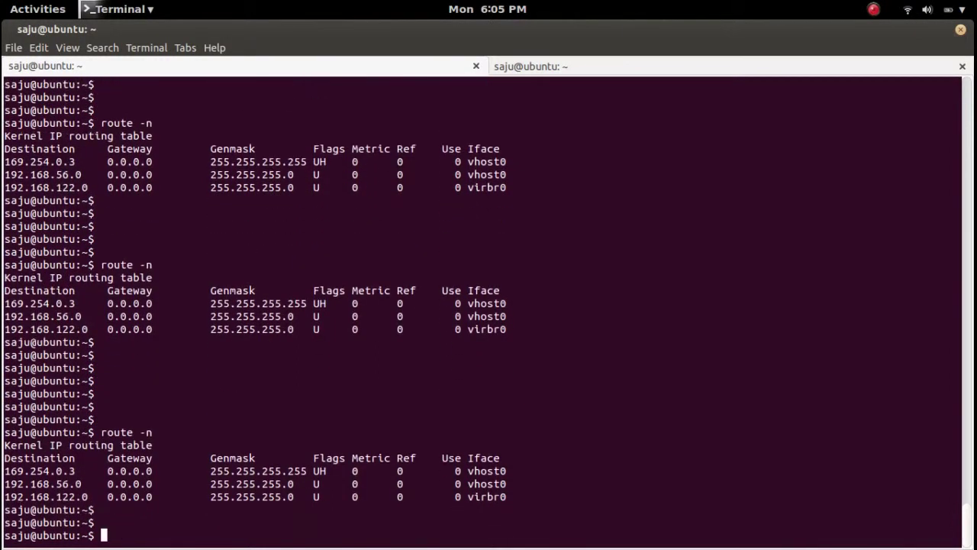
key(Up)
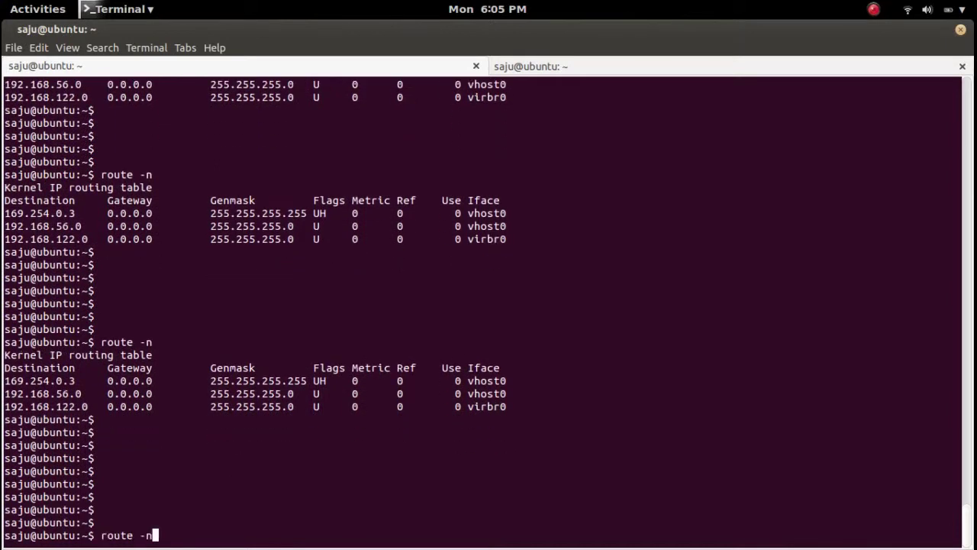
key(Return)
key(Return)
key(Return)
key(Return)
key(Return)
key(Return)
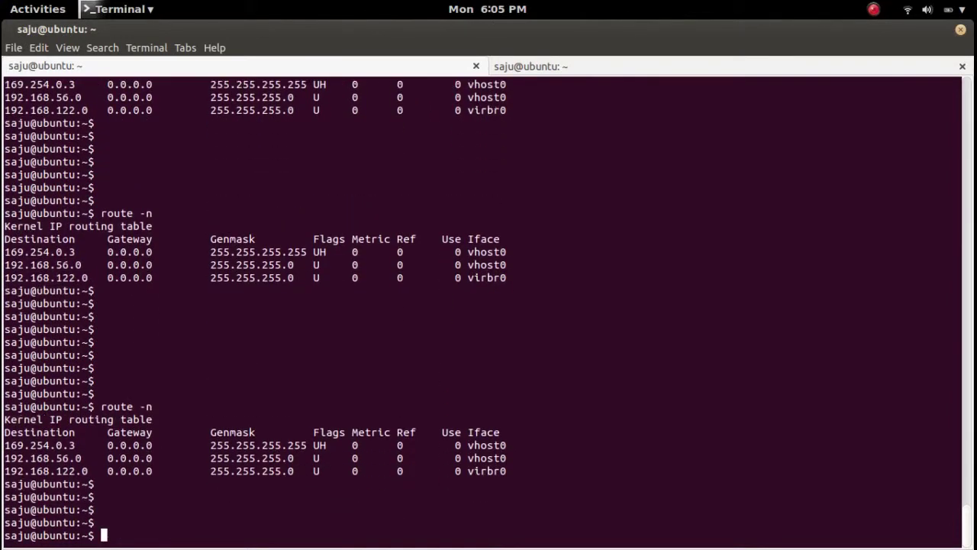
key(Up)
key(Return)
key(Return)
key(Return)
key(Return)
key(Return)
key(Return)
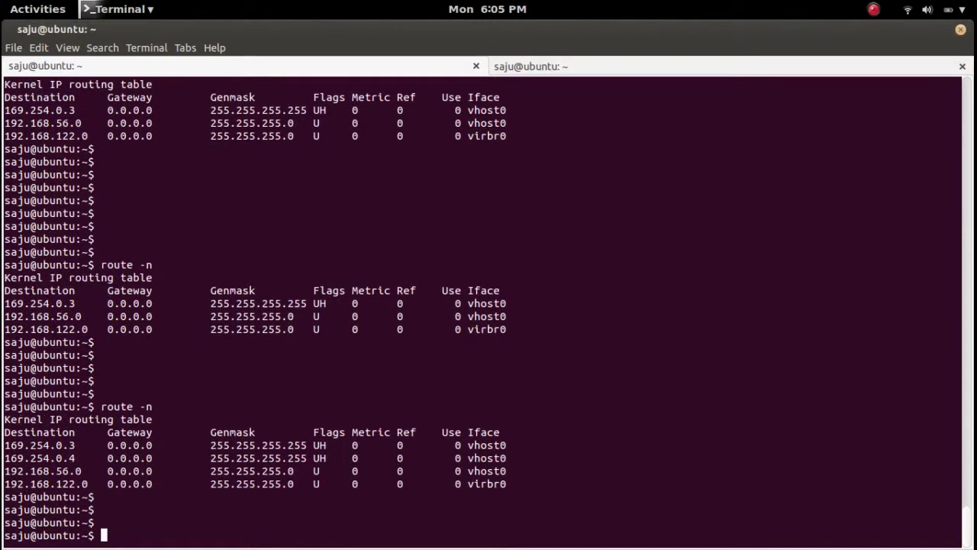
drag(76, 432, 3, 433)
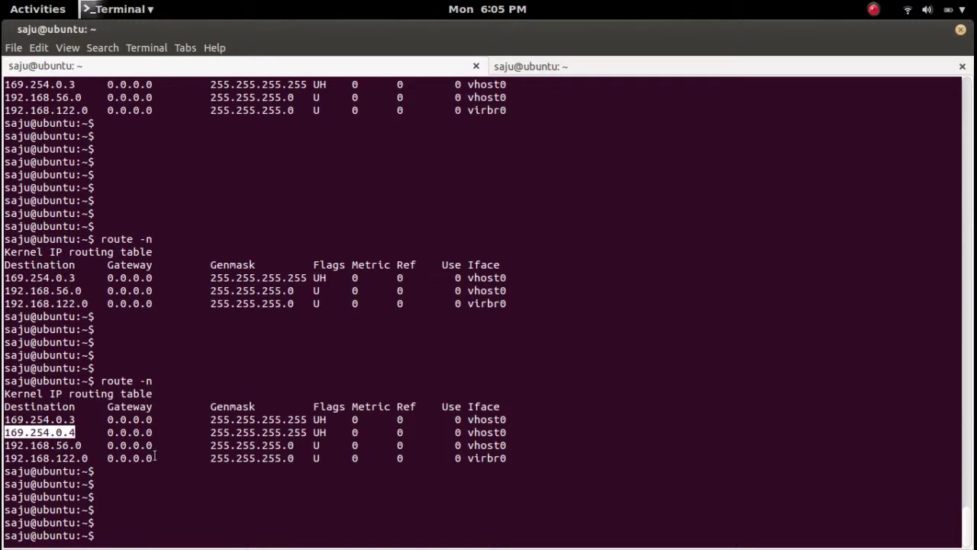
Switch to the OpenStack Dashboard in Firefox, highlight both instances' IP addresses and copy vm1's address.
key(super)
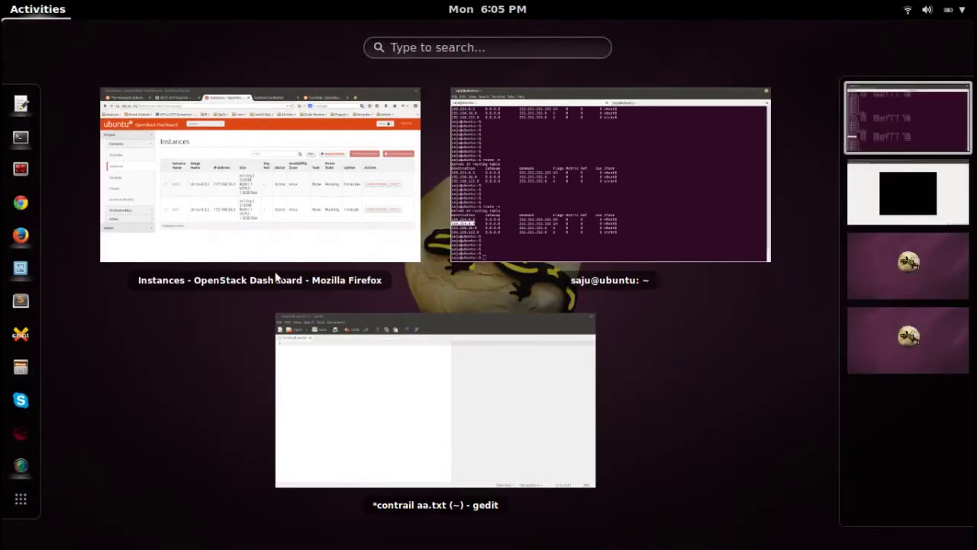
click(311, 228)
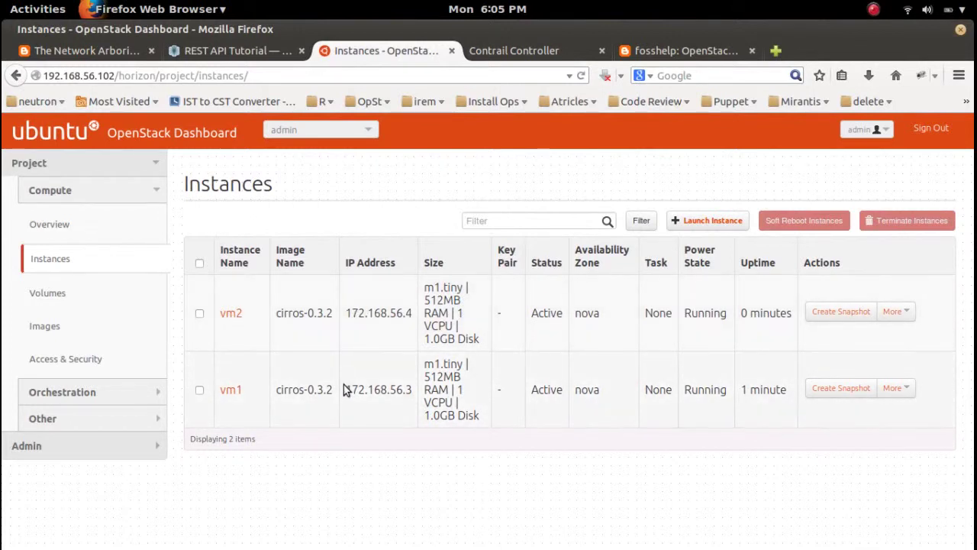
drag(347, 389, 416, 393)
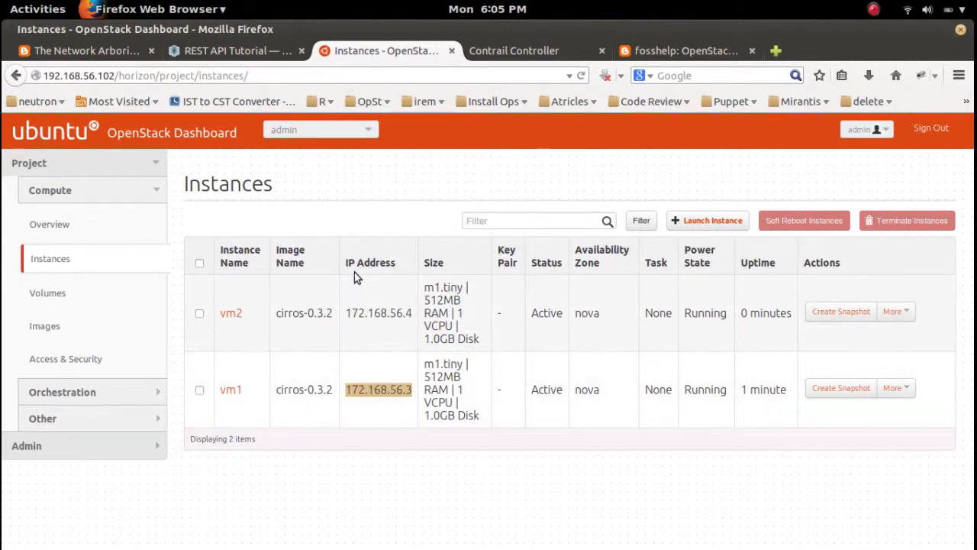
drag(345, 313, 417, 319)
drag(414, 391, 350, 388)
right_click(354, 392)
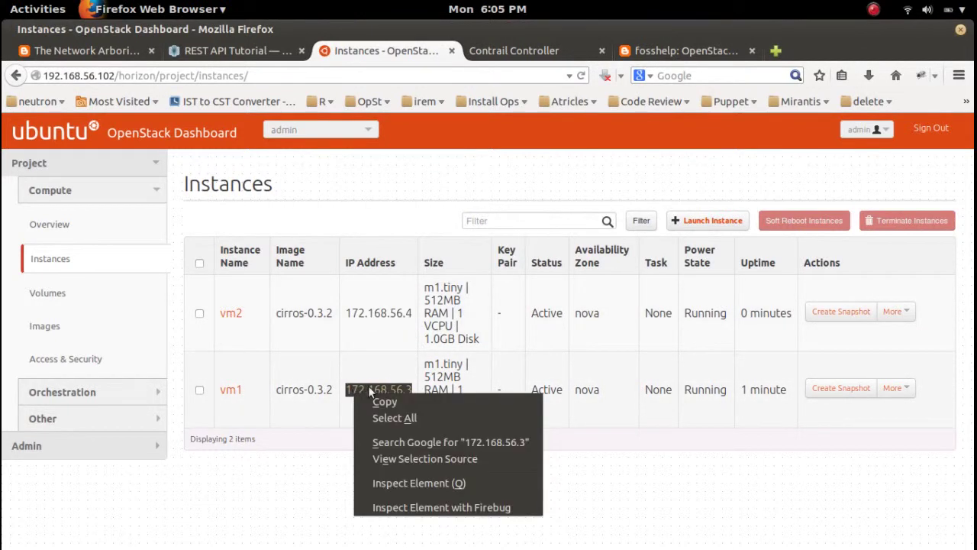
click(383, 400)
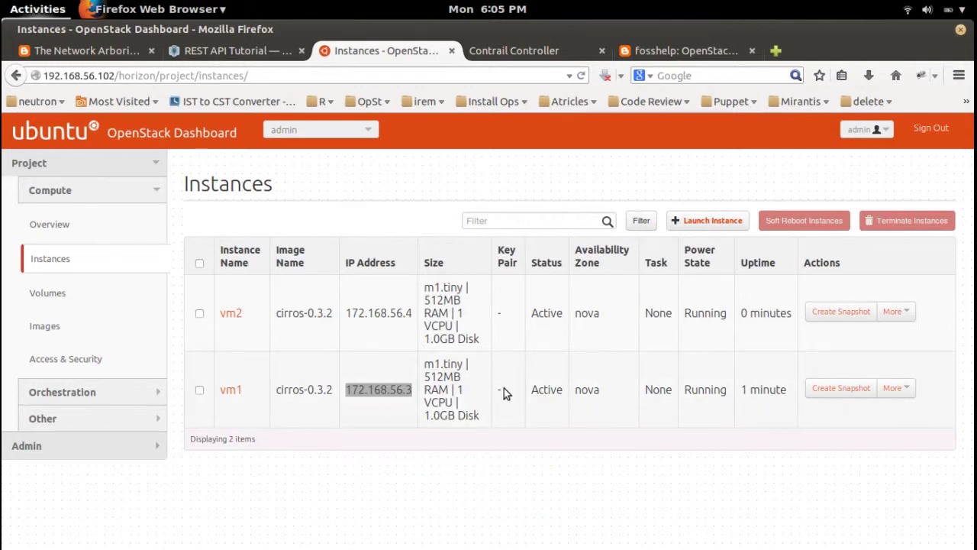
Switch to the terminal and ping vm1's private address, 172.168.56.3.
key(super)
click(539, 213)
text(ping)
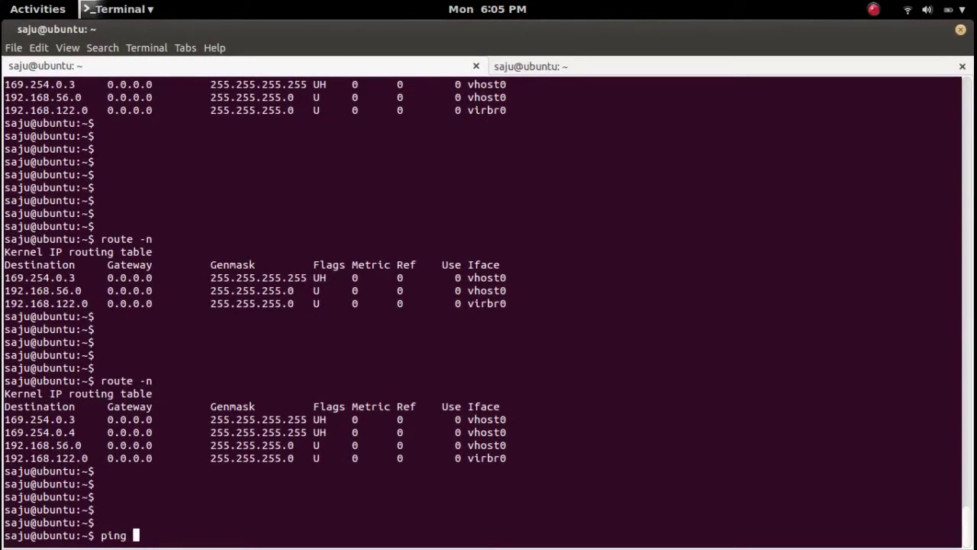
key(ctrl+shift+v)
key(Return)
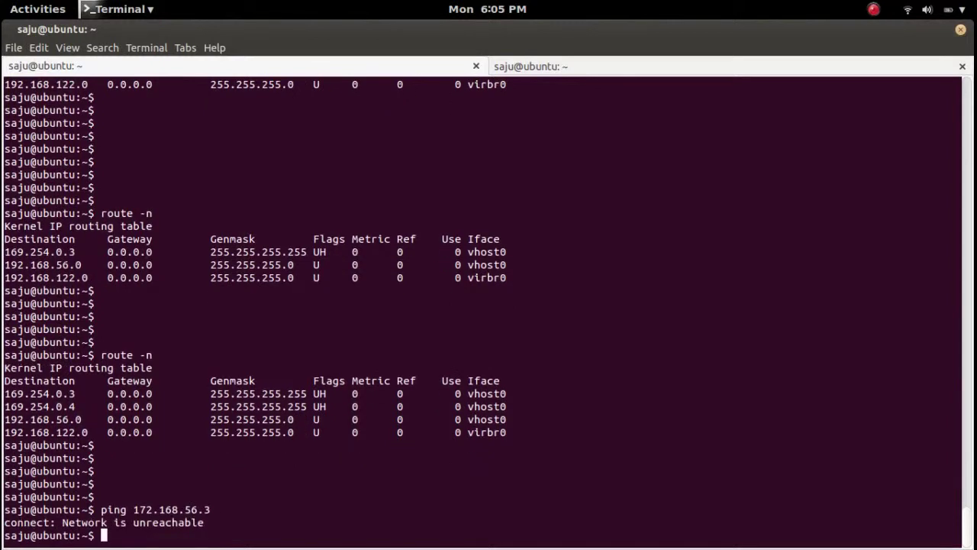
key(Return)
key(Return)
key(Return)
text(ssh)
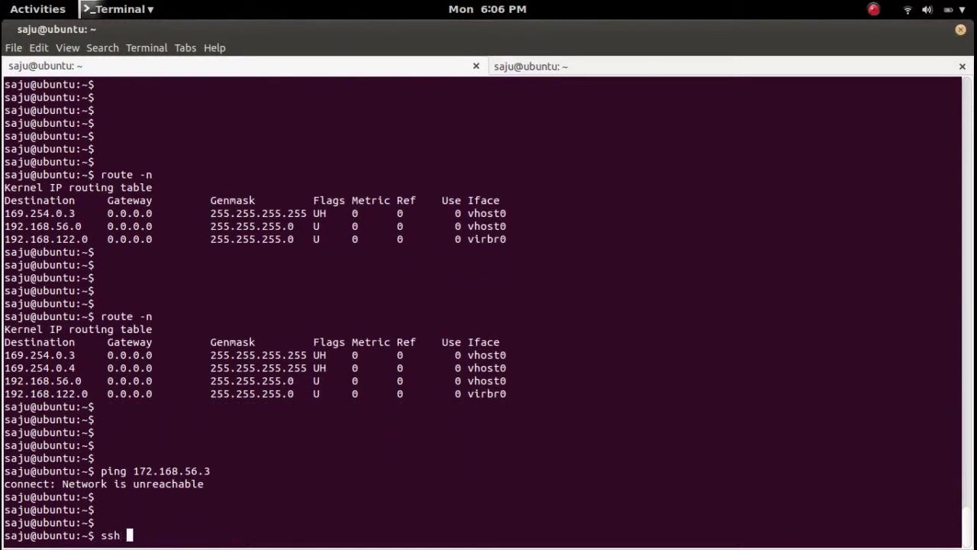
text( cirros@172.168.56.3)
key(Return)
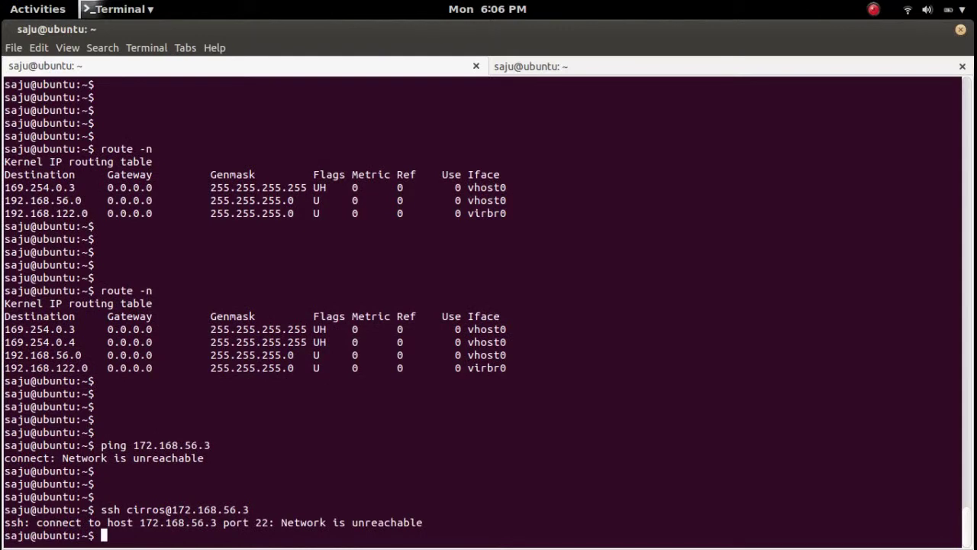
key(Return)
key(Return)
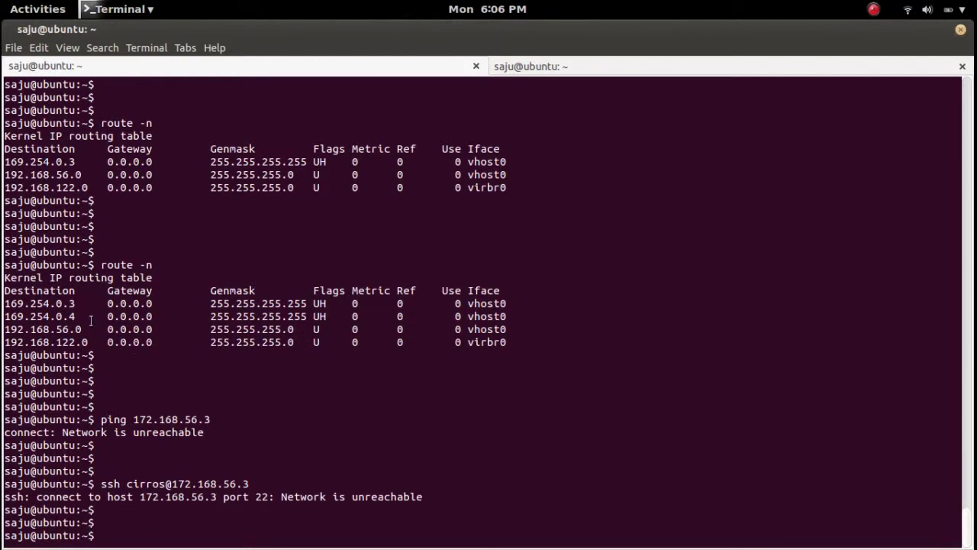
Copy vm1's link-local address 169.254.0.3 from the latest routing table, ping it and stop the ping after a few replies.
drag(74, 303, 6, 304)
right_click(29, 304)
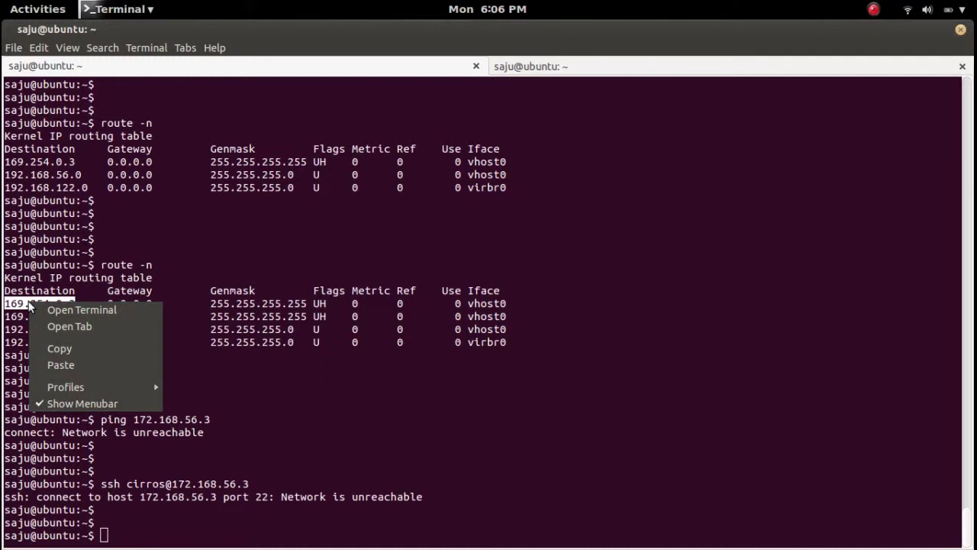
click(65, 350)
click(435, 392)
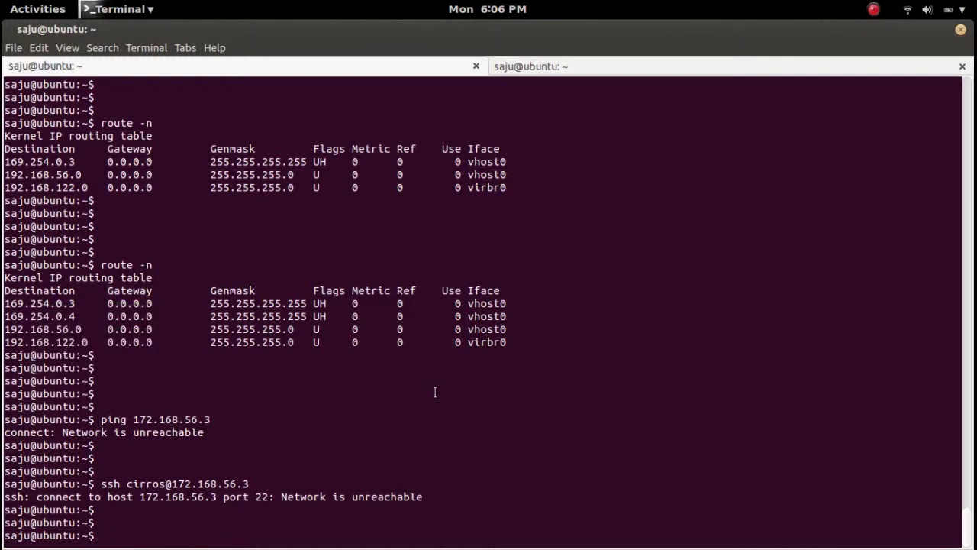
key(Return)
key(Return)
text(ping)
key(ctrl+shift+v)
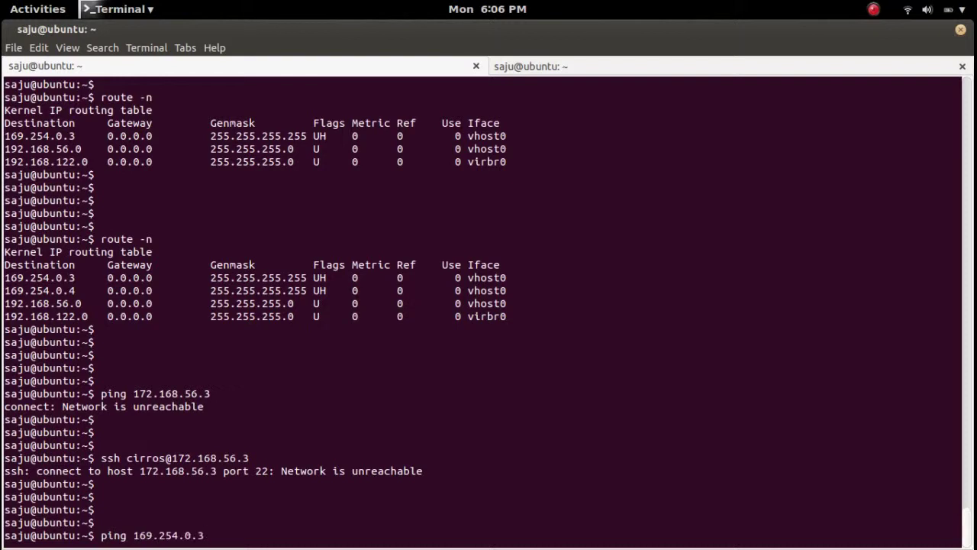
key(Return)
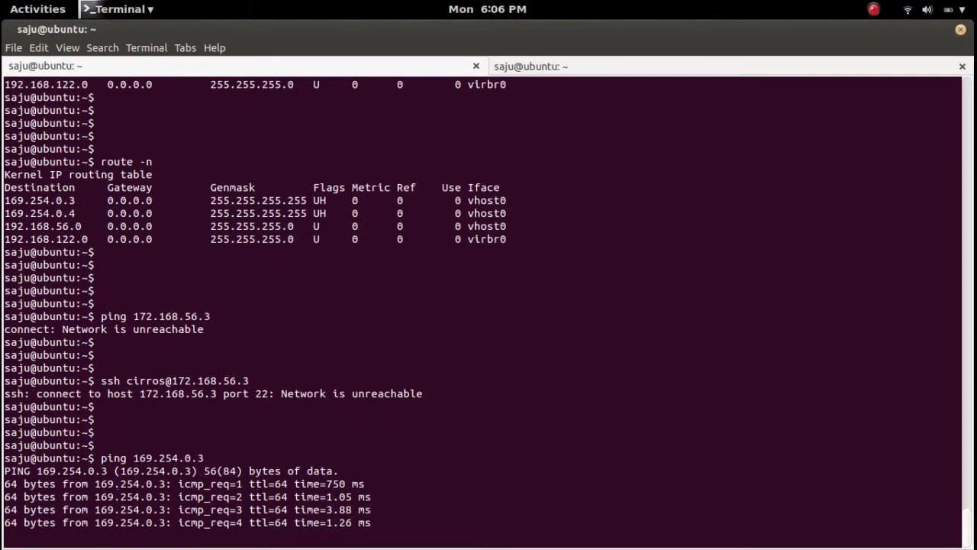
key(ctrl+c)
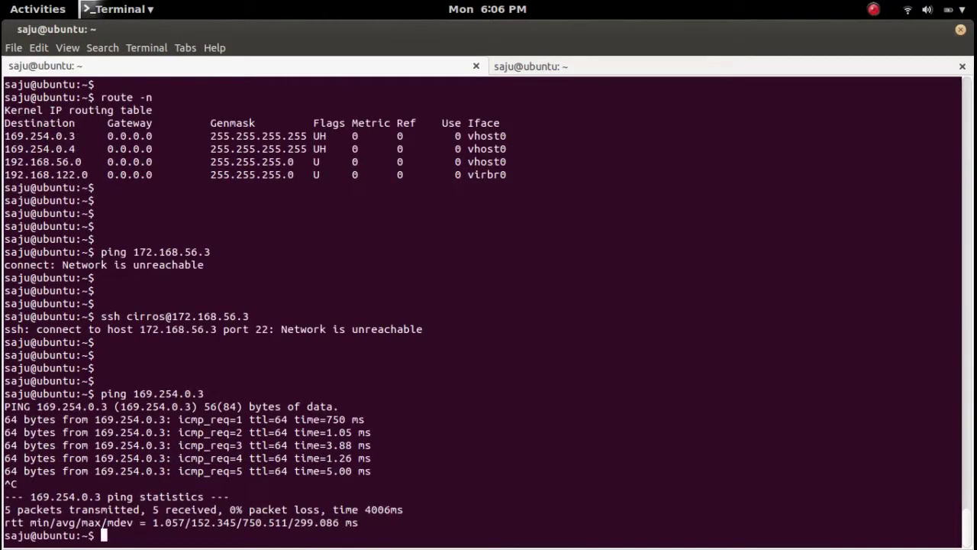
key(Return)
key(Return)
key(Return)
text(ssh cirros)
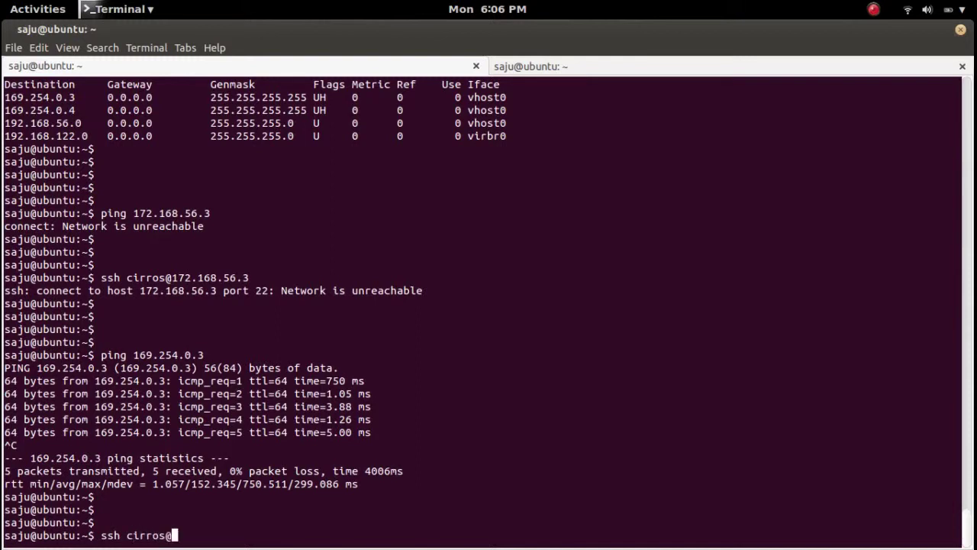
text(@)
key(ctrl+shift+v)
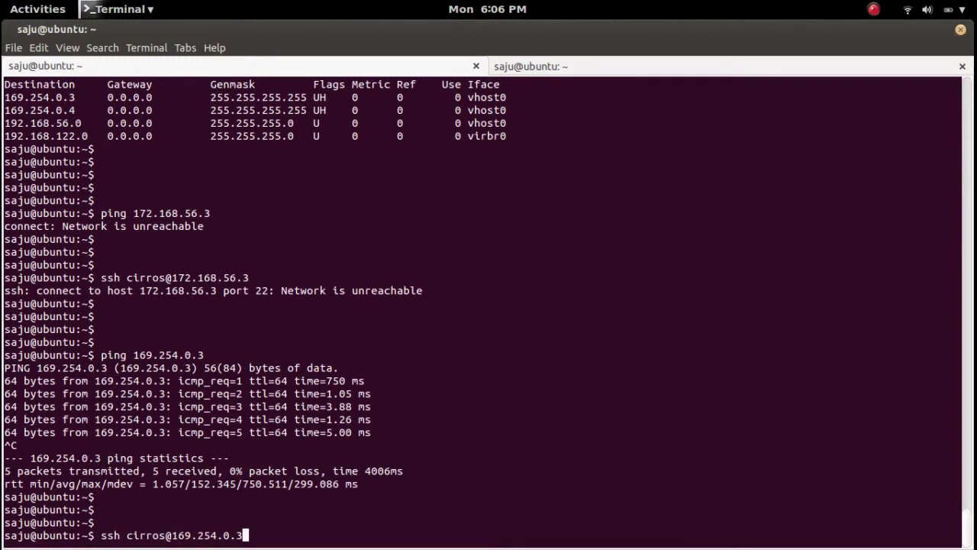
key(Return)
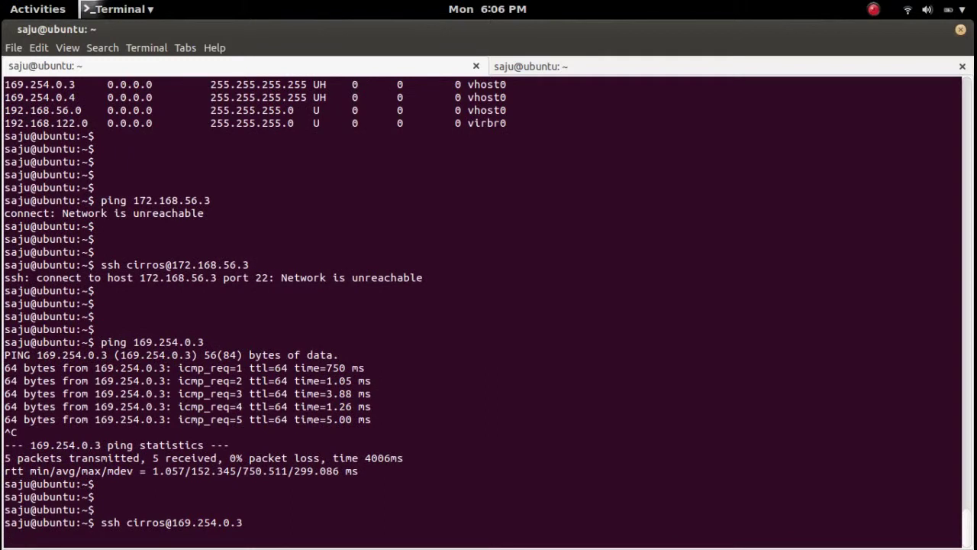
key(Return)
key(Return)
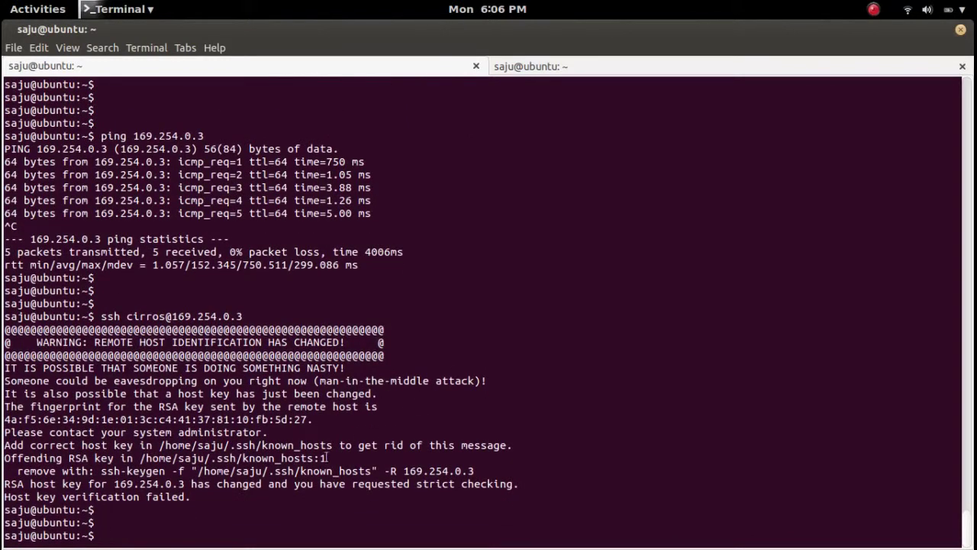
Copy the known_hosts path from the SSH host-key warning and open that file in vim.
drag(314, 458, 140, 458)
right_click(141, 459)
click(214, 392)
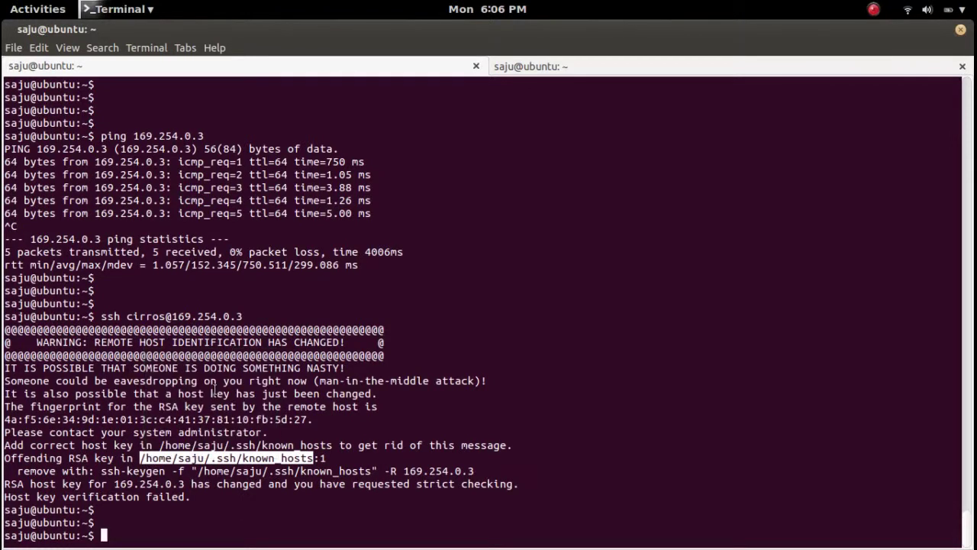
text(vim)
key(ctrl+shift+v)
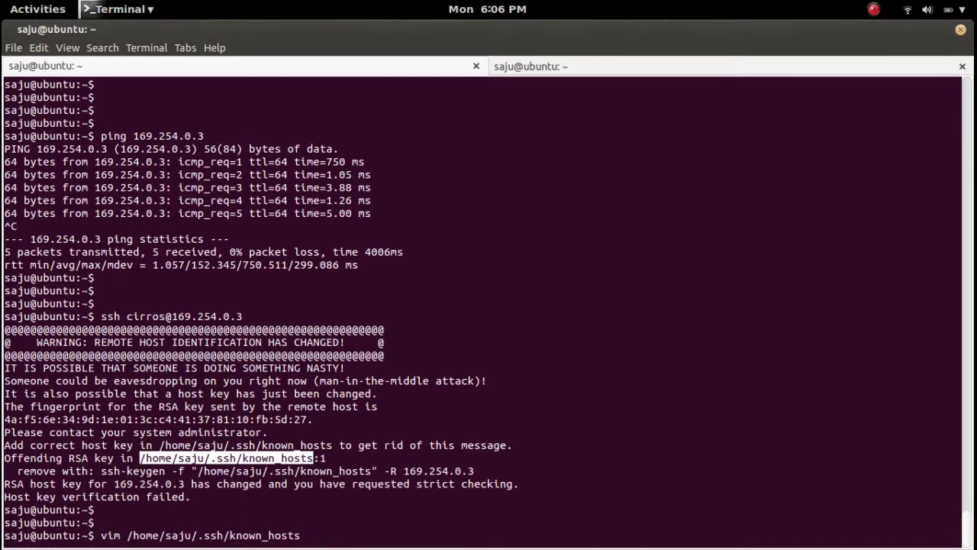
key(Return)
Delete line 1, the offending host key, from the known_hosts file, then save it and quit vim.
text(:)
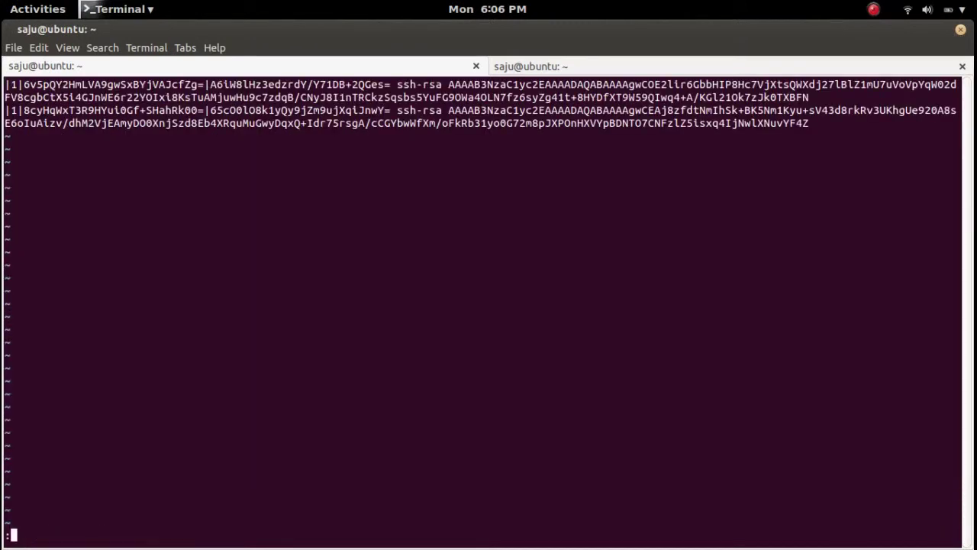
text(1d)
key(Return)
text(:wq)
key(Return)
key(Return)
key(Return)
key(Up)
key(Up)
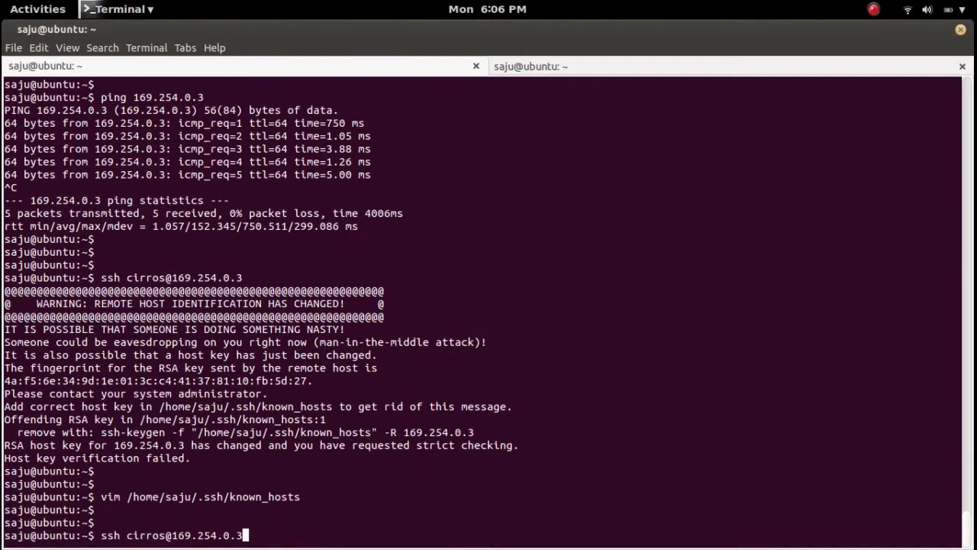
key(Return)
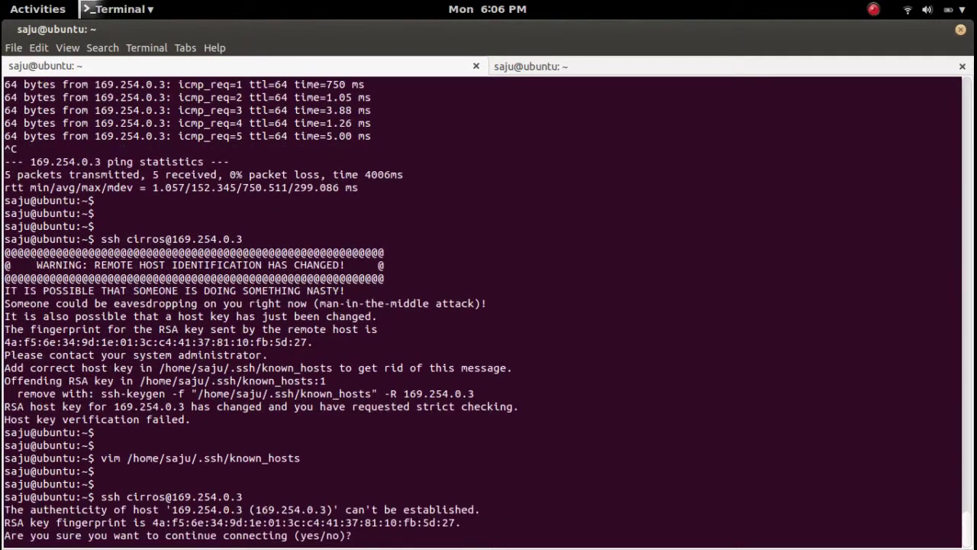
text(yes)
key(Return)
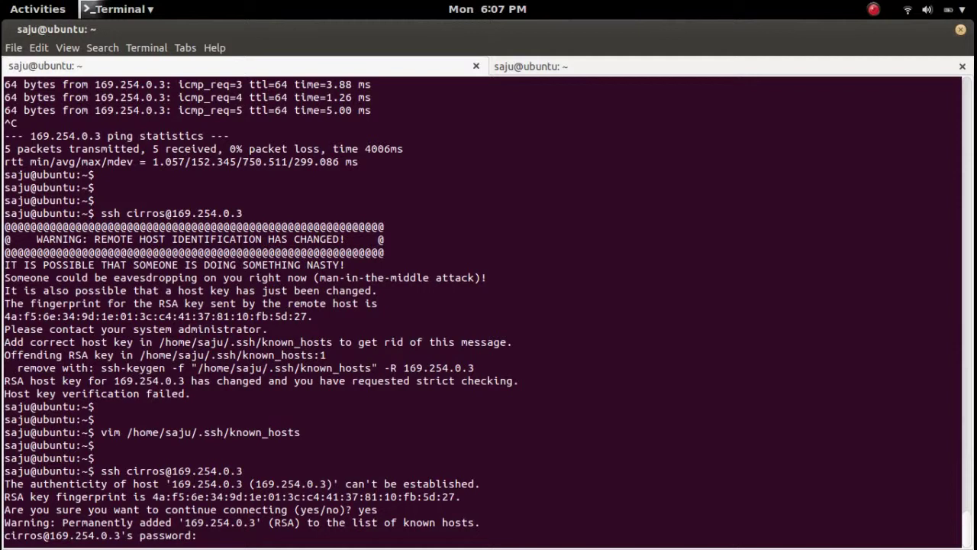
key(Return)
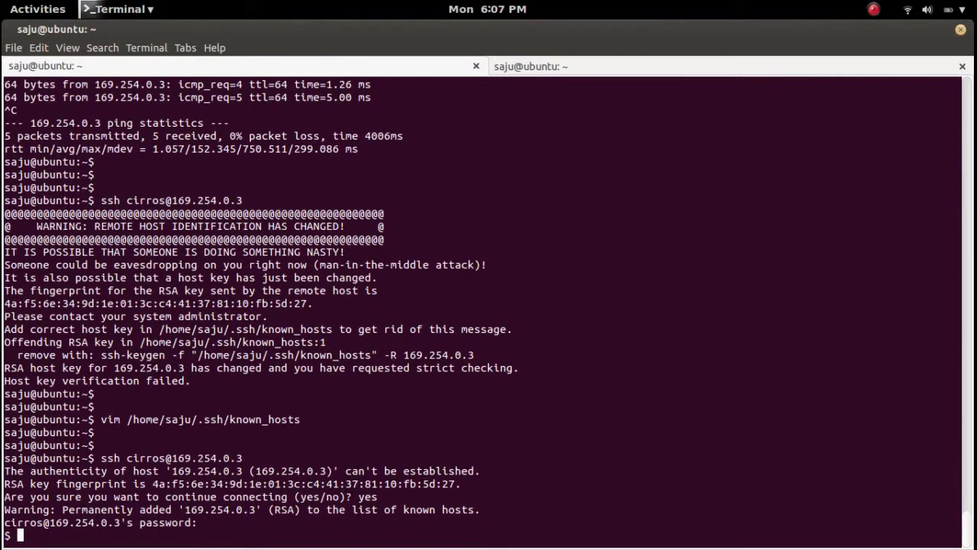
List the network interfaces inside vm1 with ifconfig.
key(Return)
key(Return)
key(Return)
key(Return)
key(Return)
key(Return)
text(ifconfig)
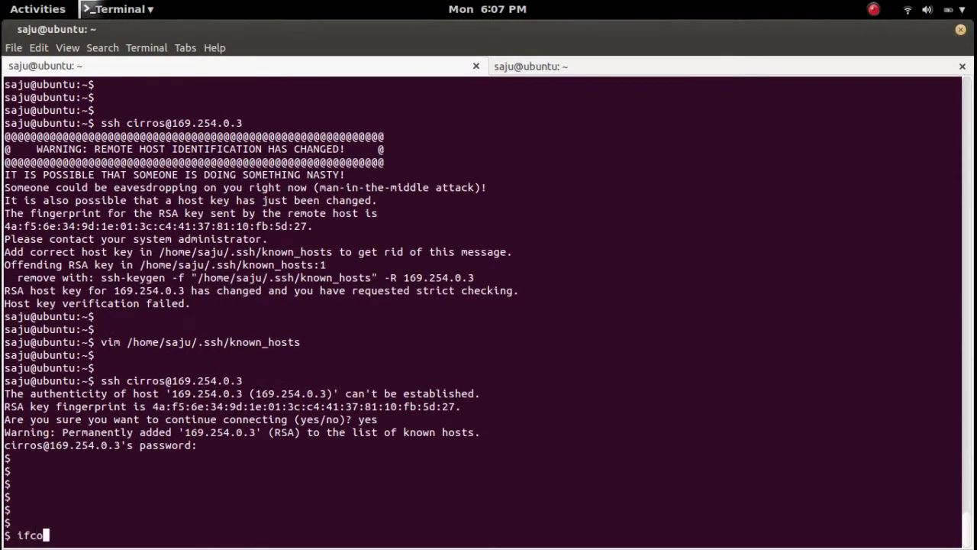
key(Return)
key(Return)
key(Return)
key(Return)
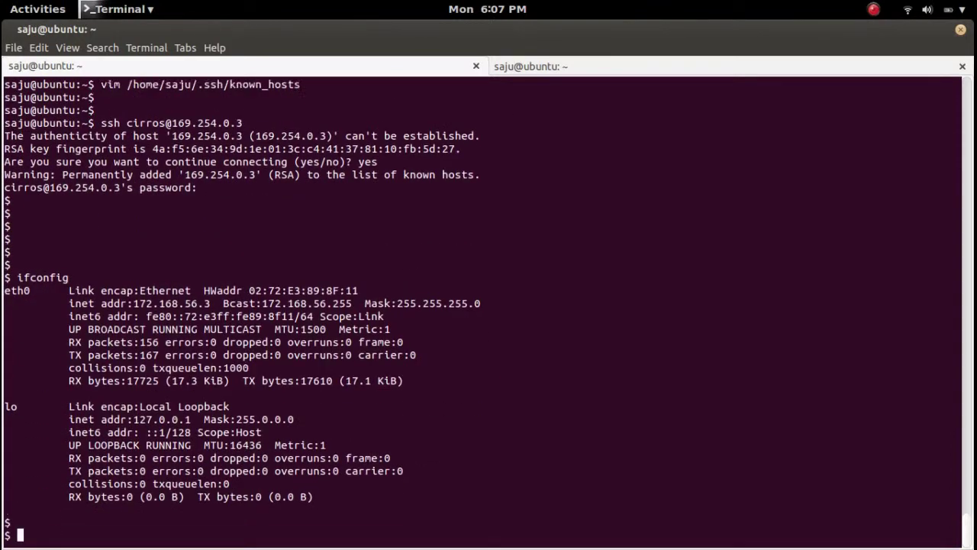
Highlight the eth0 inet address and compare it with vm1's IP address in the OpenStack Dashboard in Firefox.
drag(209, 278, 136, 278)
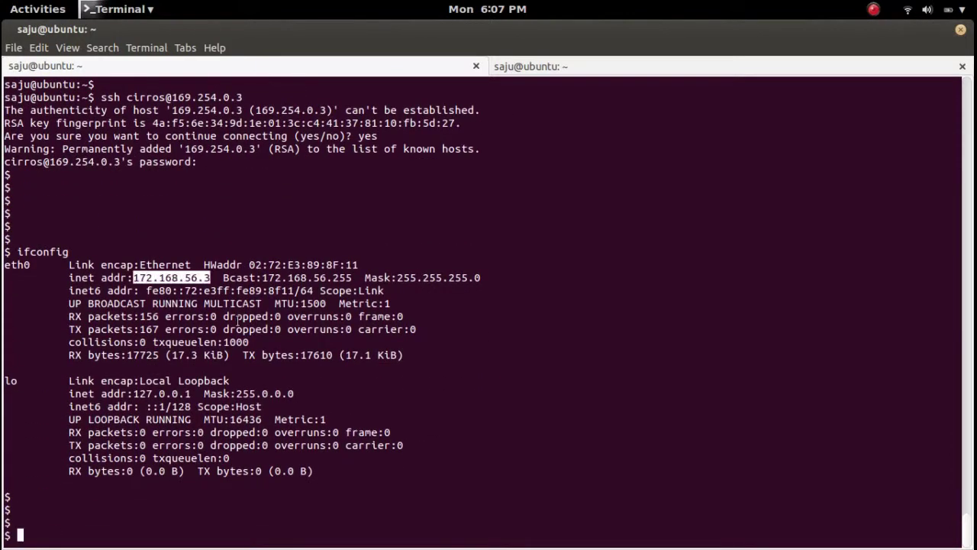
key(super)
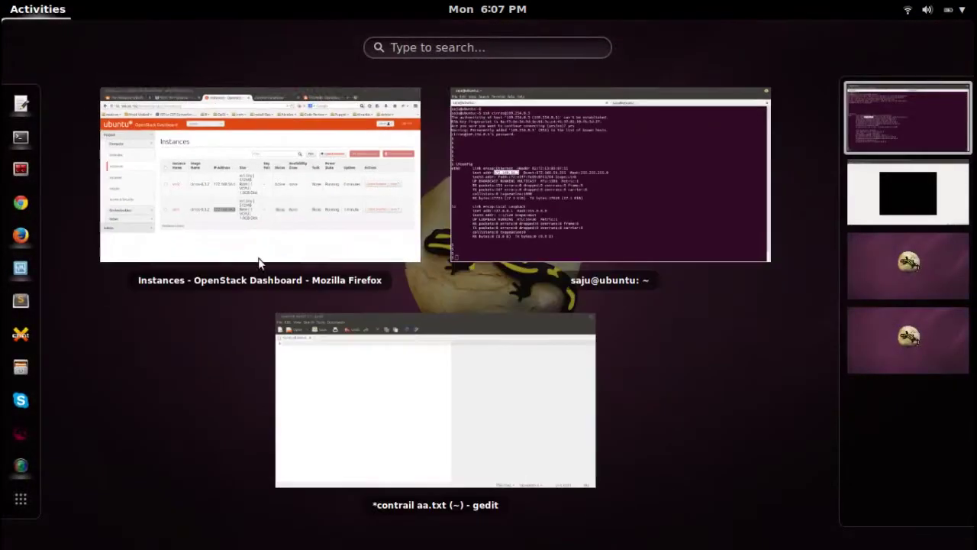
click(283, 201)
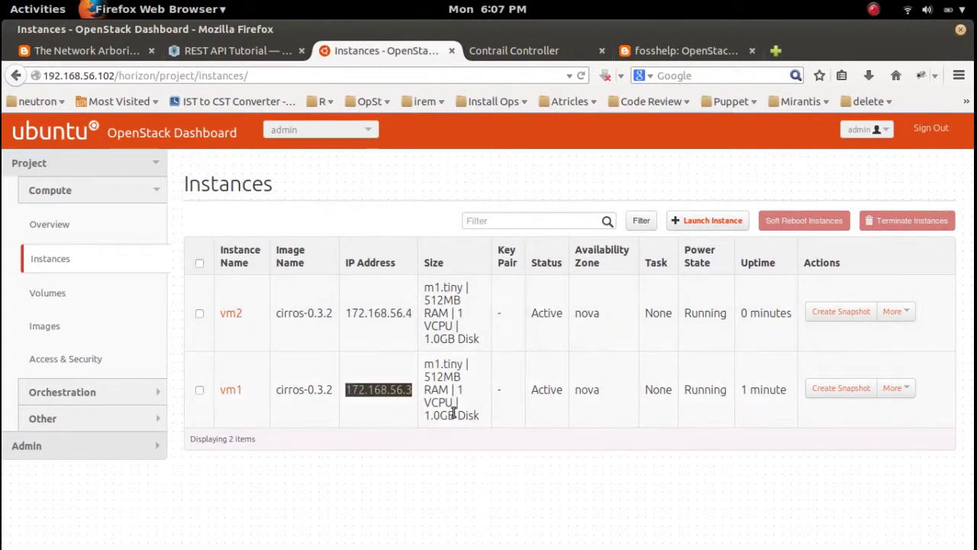
Switch back to the terminal, ping vm2's private address 172.168.56.4 from vm1 and stop after a few replies.
key(super)
click(526, 238)
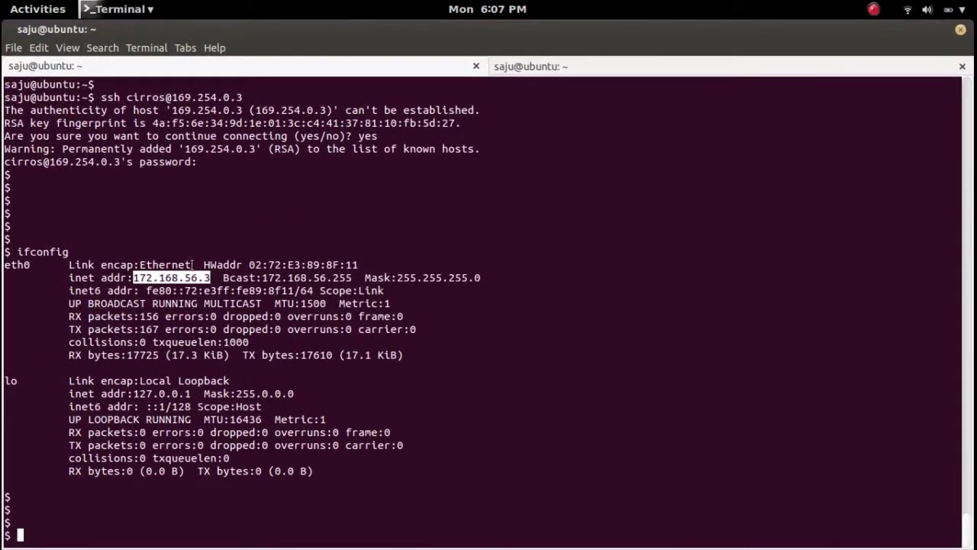
right_click(187, 272)
click(223, 318)
key(Return)
key(Return)
key(Return)
text(ping)
key(ctrl+shift+v)
text(4)
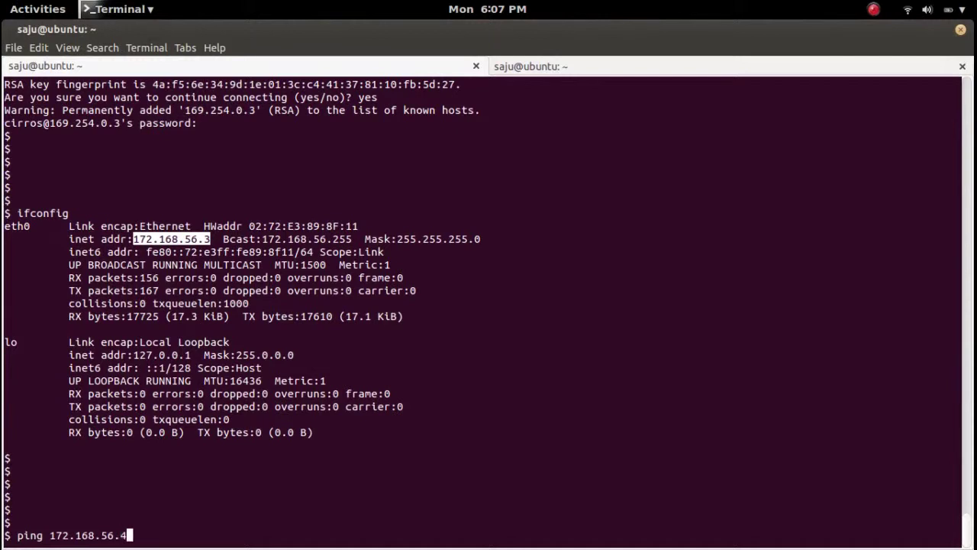
key(Return)
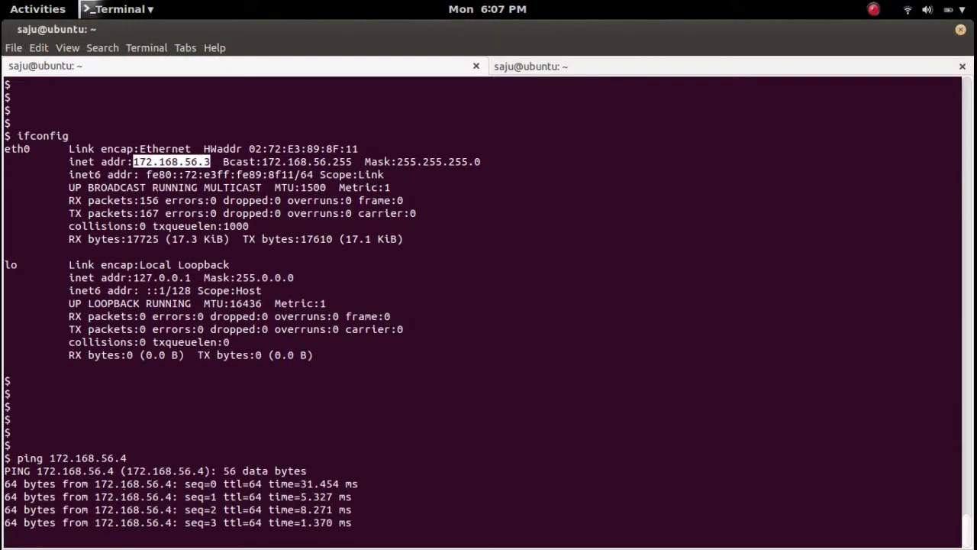
key(ctrl+c)
key(Return)
key(Return)
key(Up)
key(Left)
key(Left)
key(Left)
key(Left)
key(Left)
key(Left)
key(Left)
key(Left)
key(Left)
key(Left)
key(Left)
key(Left)
key(Left)
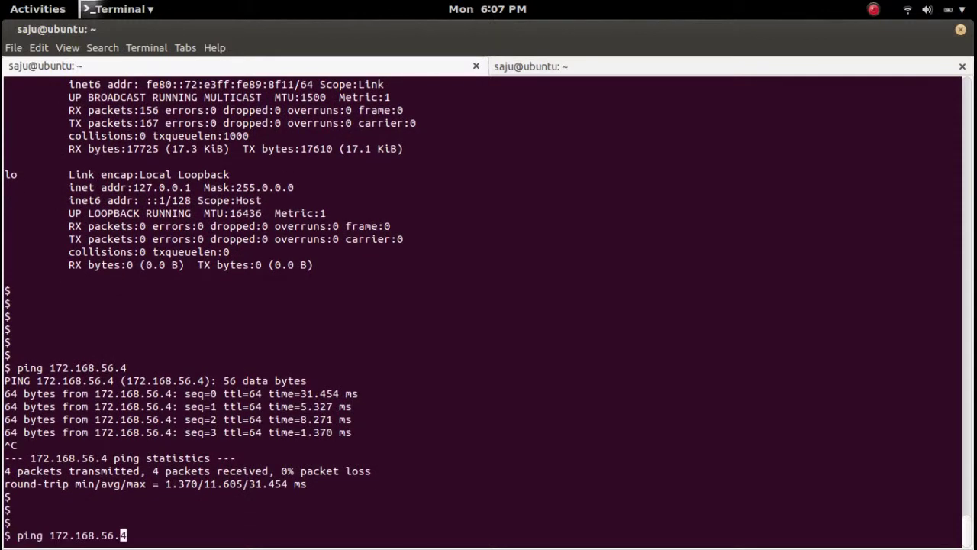
key(BackSpace)
key(BackSpace)
key(BackSpace)
key(BackSpace)
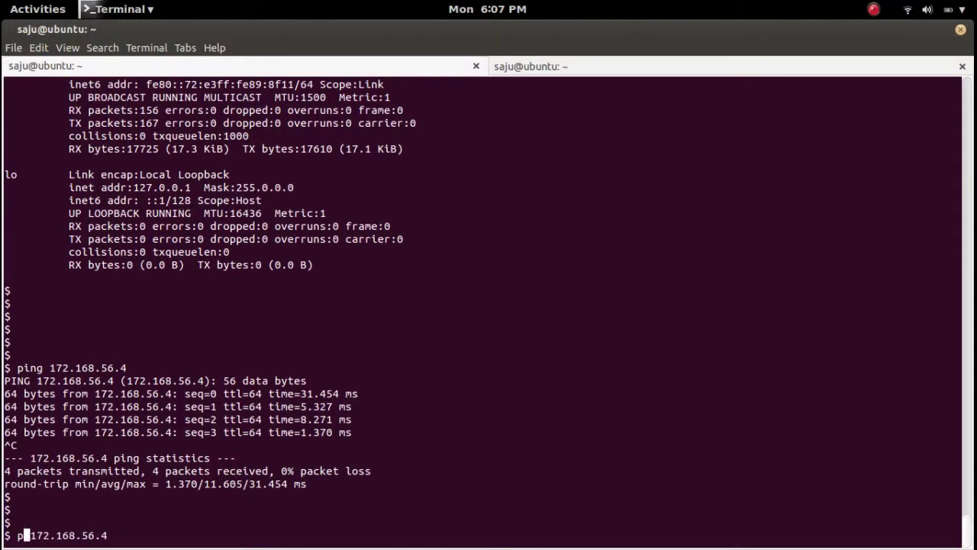
text(ssh)
key(Right)
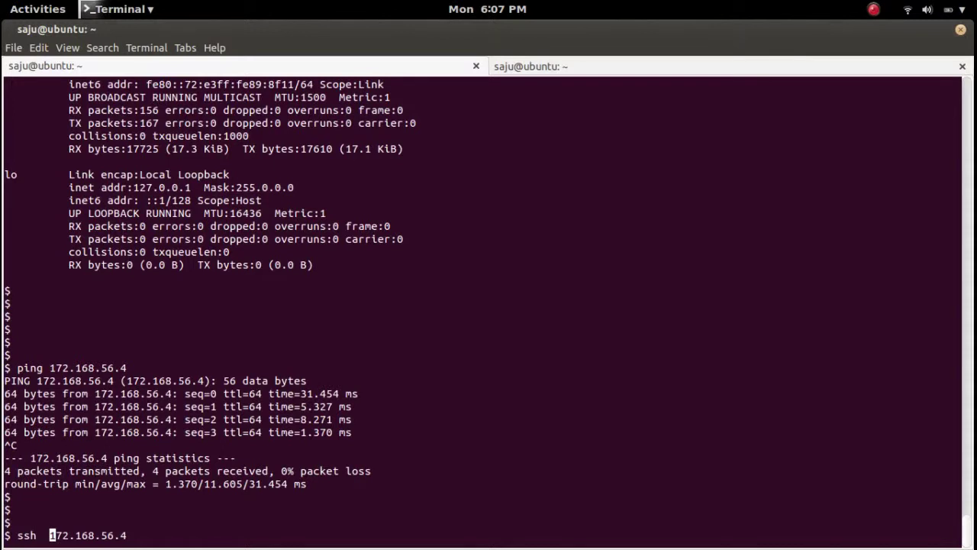
text(cirros)
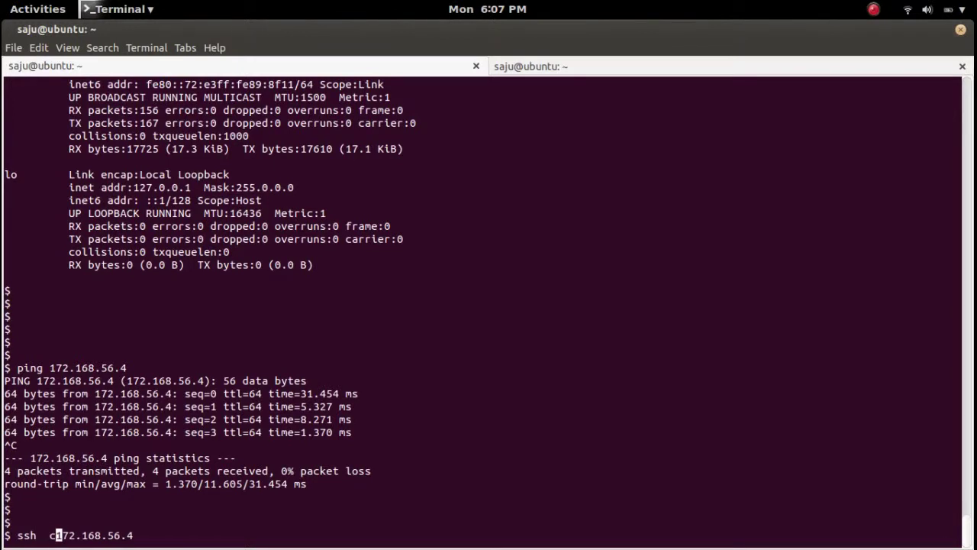
text(@)
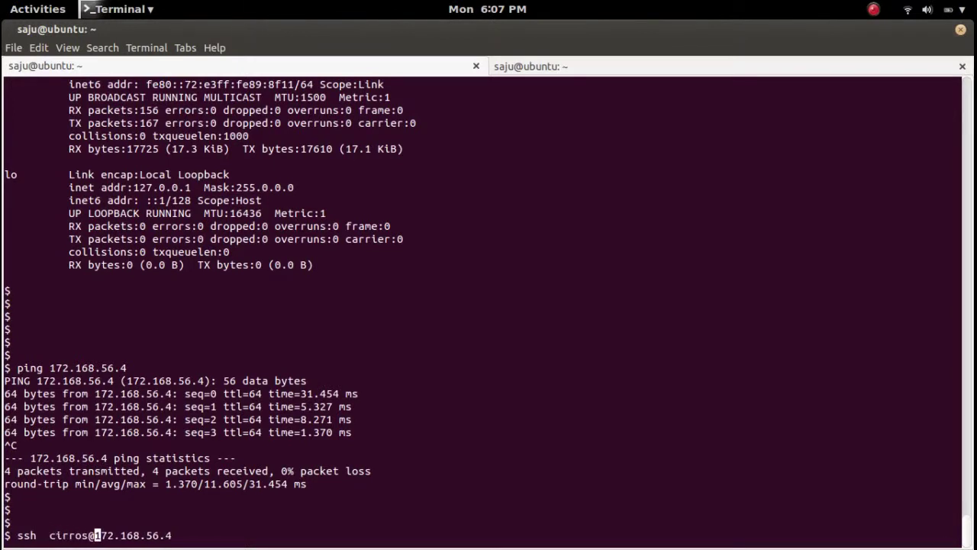
key(Return)
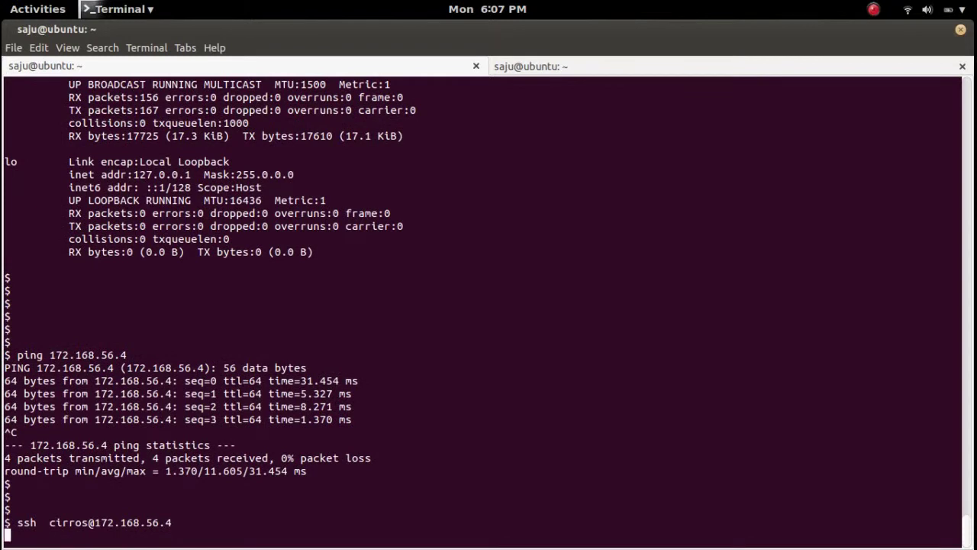
Switch to the OpenStack Dashboard in Firefox and open the rules of the mysec security group.
key(super)
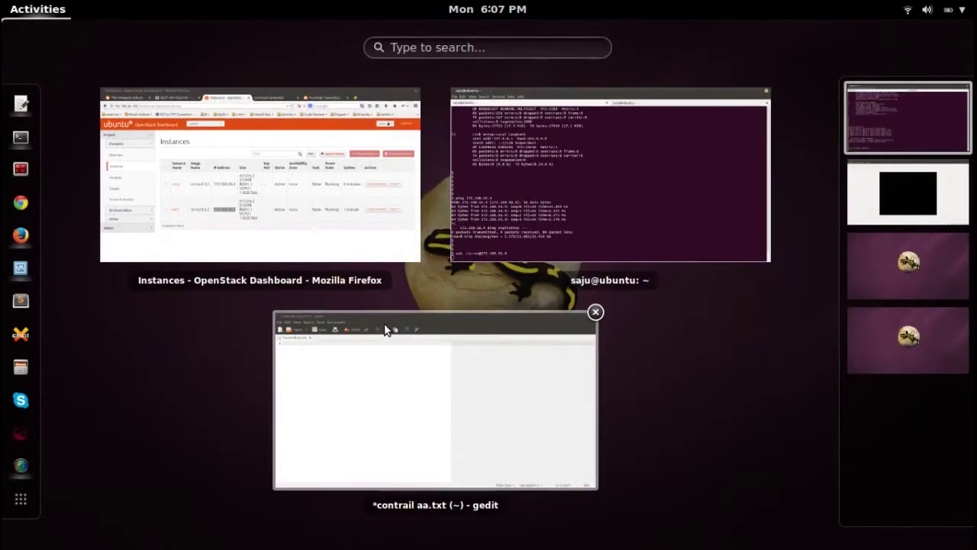
click(313, 209)
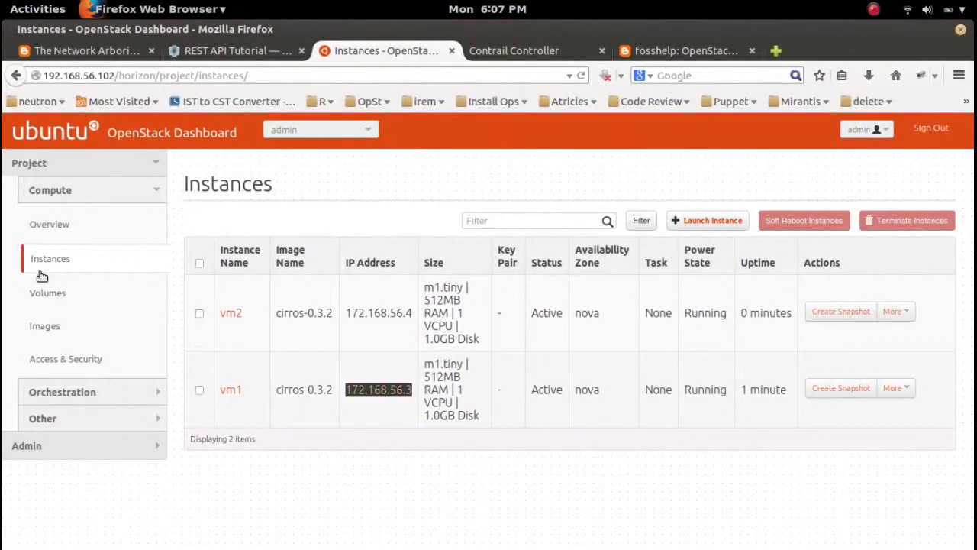
click(59, 361)
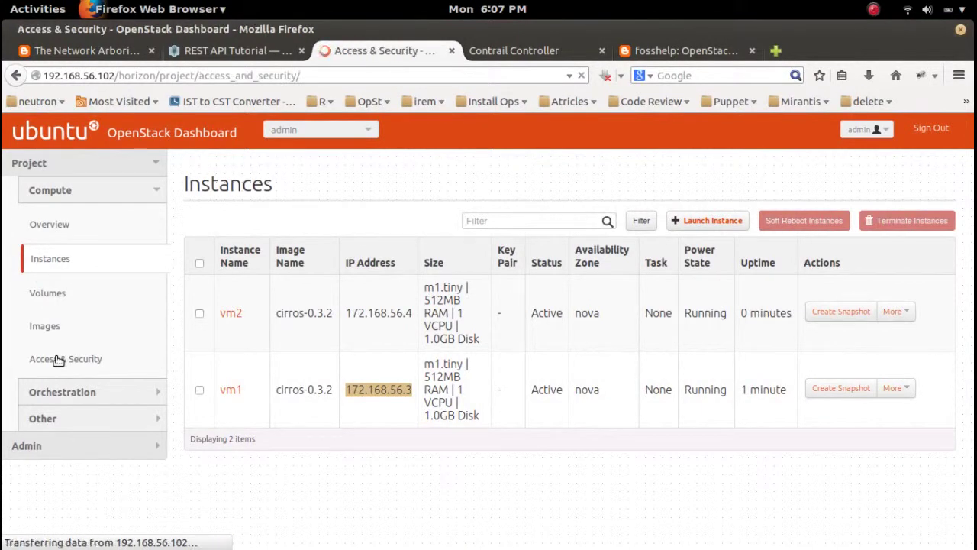
click(825, 351)
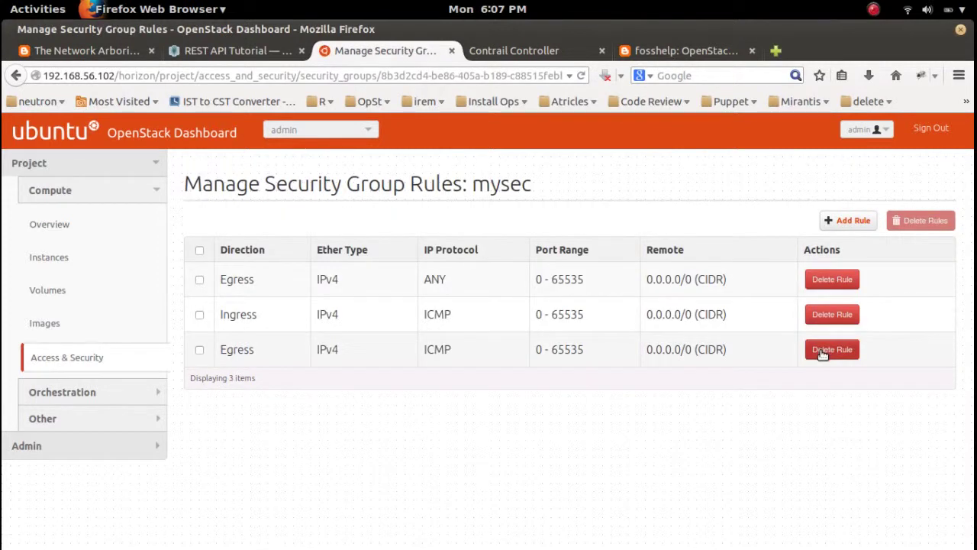
Add an SSH rule to the mysec security group with remote CIDR 0.0.0.0/0.
click(848, 220)
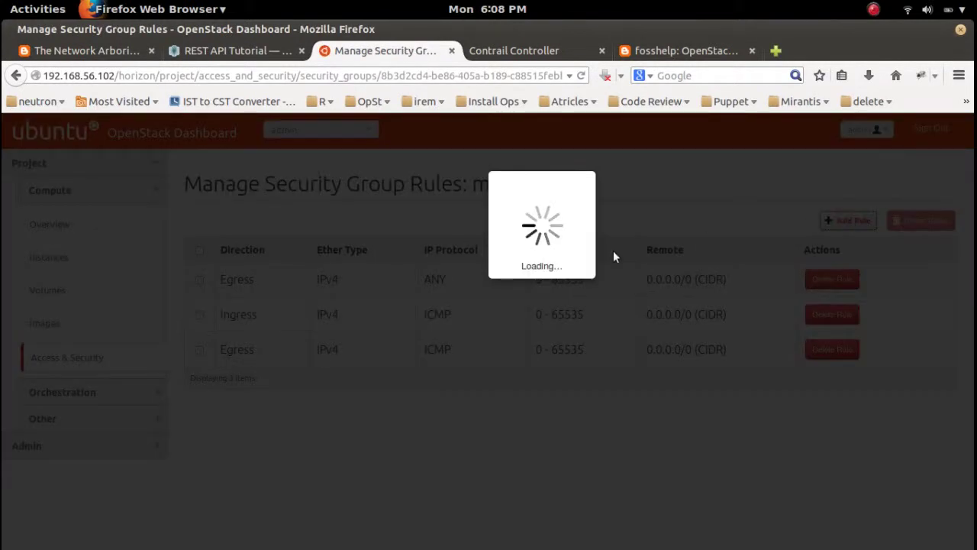
click(401, 292)
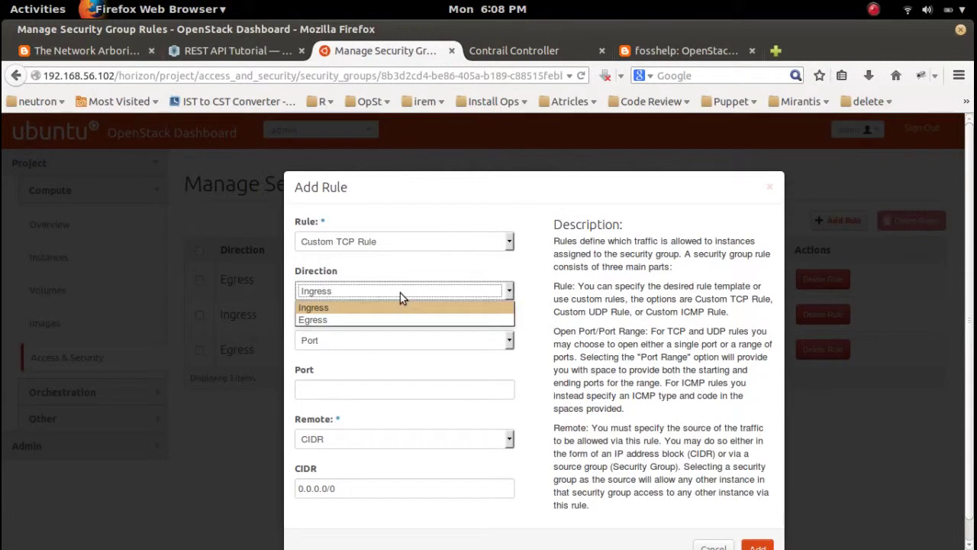
click(431, 248)
click(431, 248)
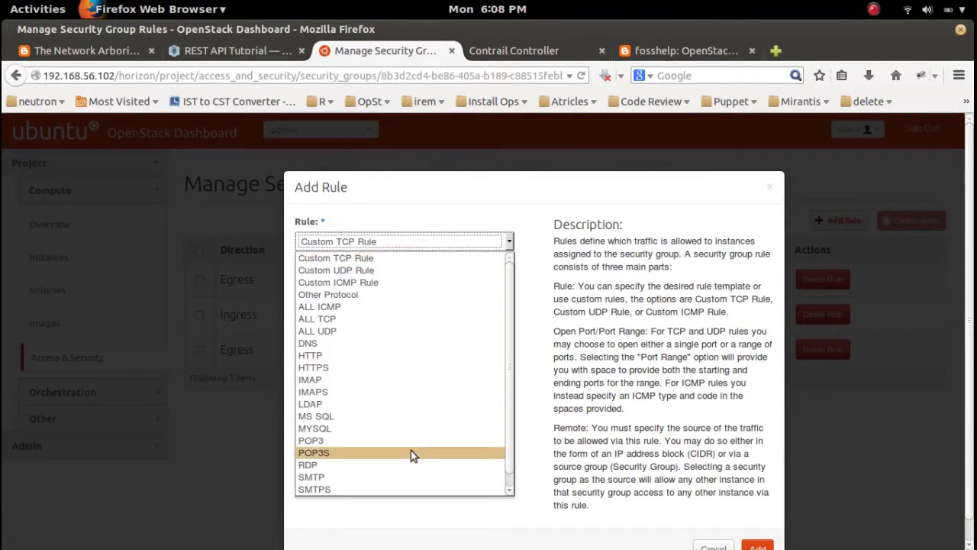
scroll(411, 455, down, 1)
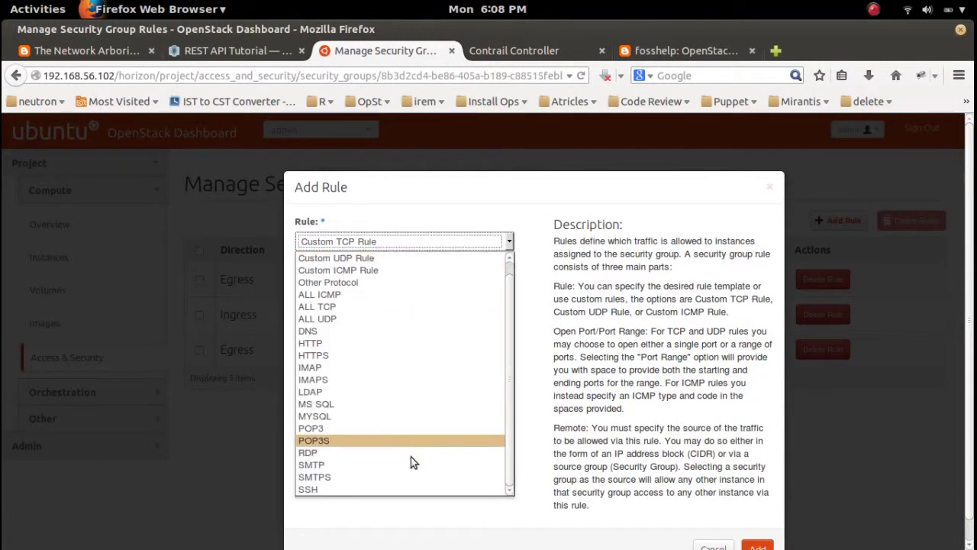
click(318, 491)
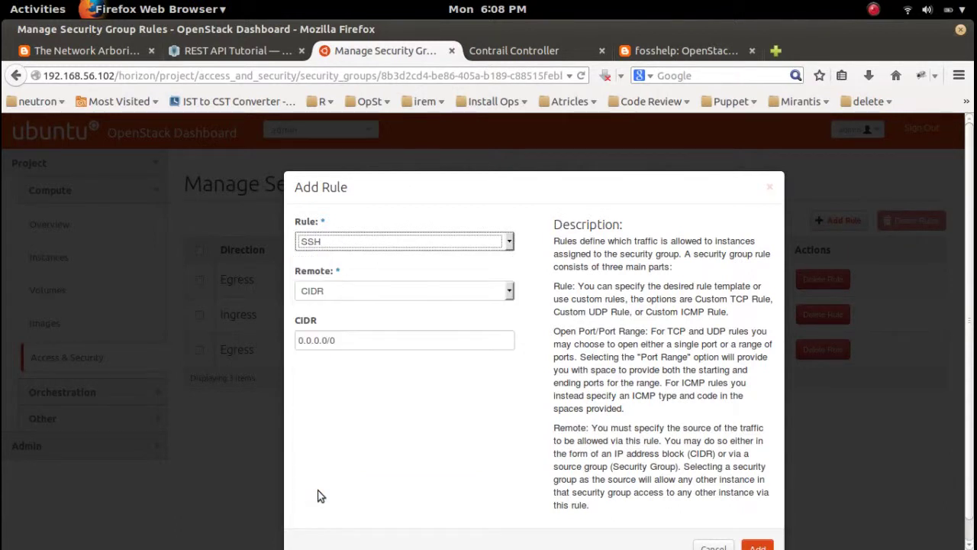
scroll(731, 356, down, 1)
click(755, 526)
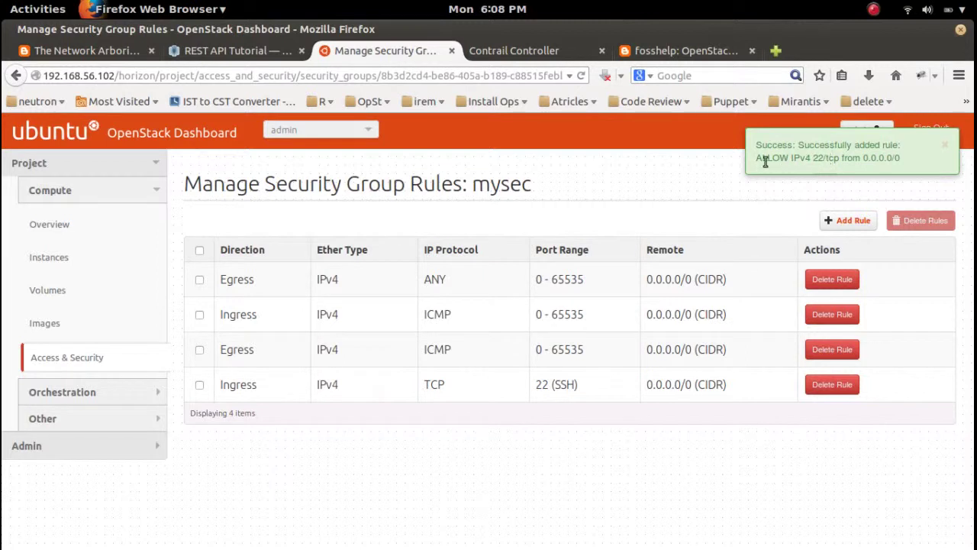
Switch to the terminal and cancel the SSH connection waiting at the trusted-host question.
key(super)
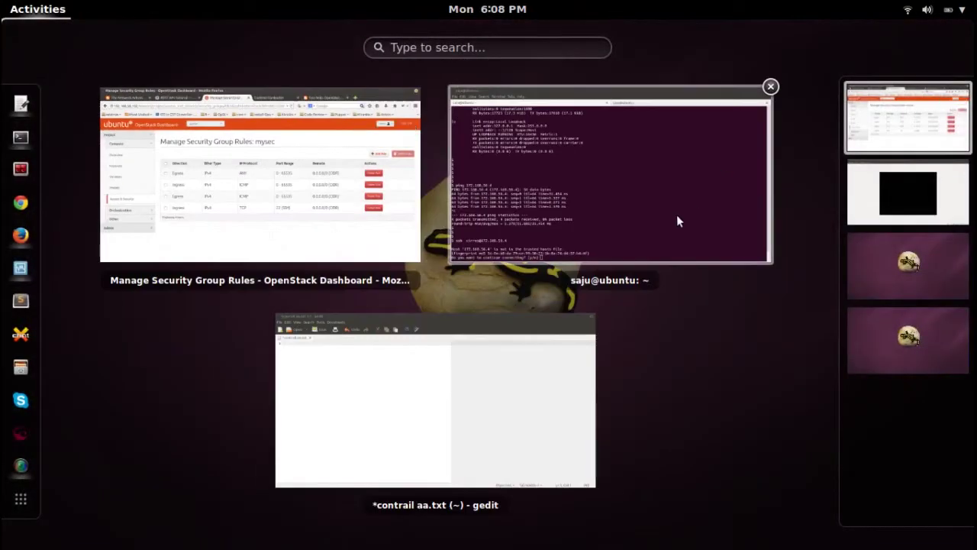
click(676, 219)
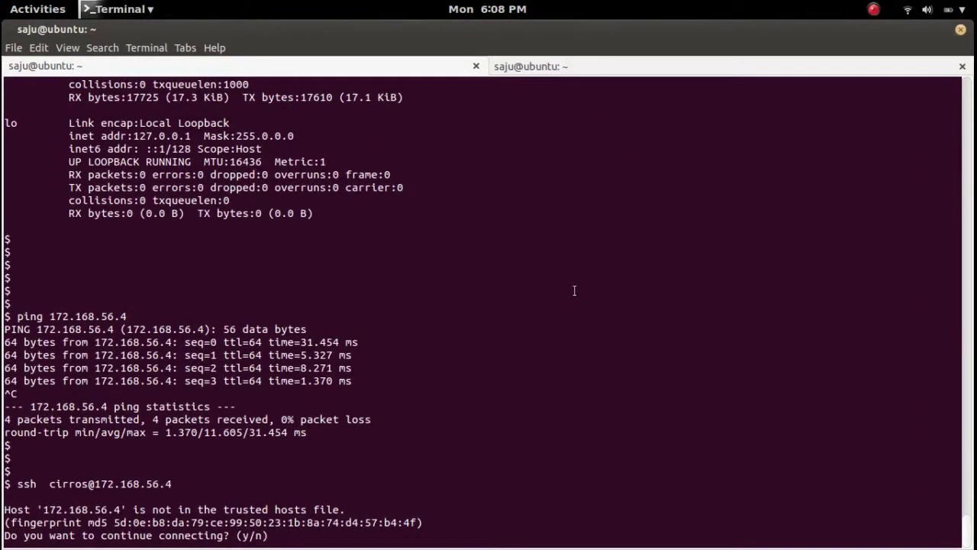
key(ctrl+c)
key(Return)
key(Return)
key(Return)
key(Up)
key(Return)
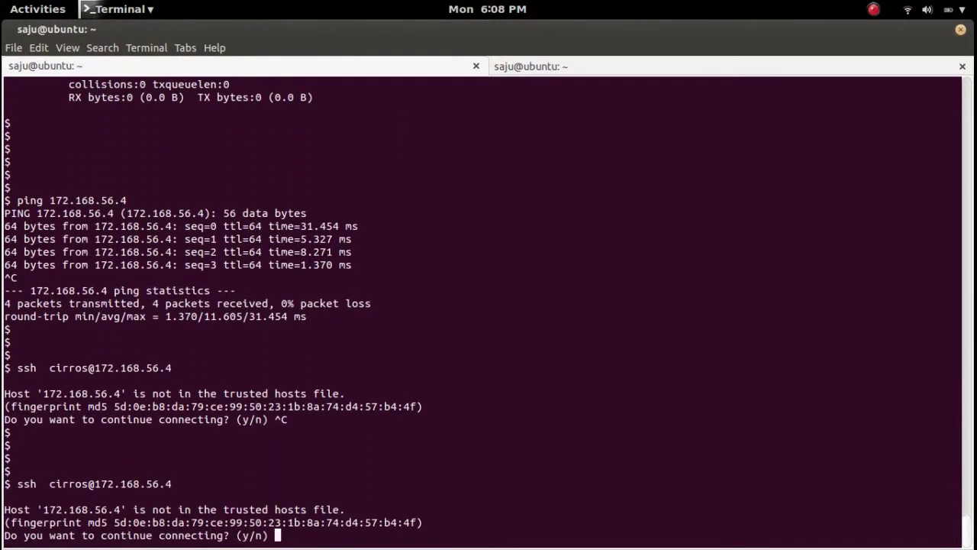
text(y)
key(Return)
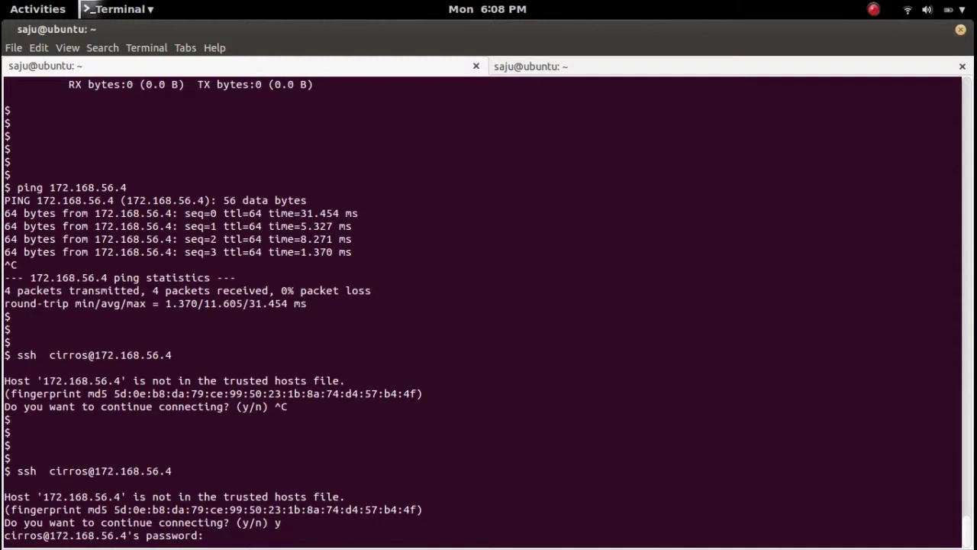
key(Return)
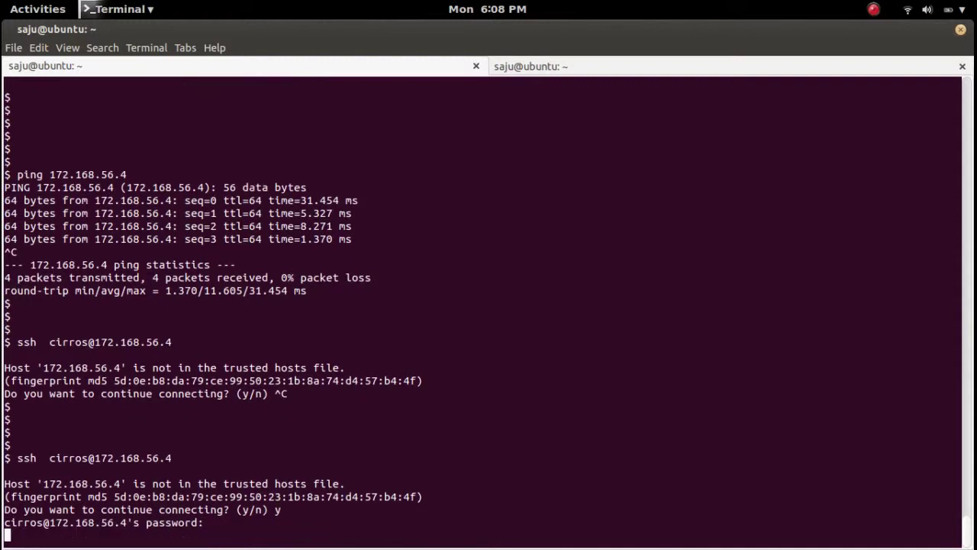
Run ifconfig in the vm2 session and highlight the IPv4 address of eth0.
key(Return)
key(Return)
key(Return)
key(Return)
key(Return)
text(i)
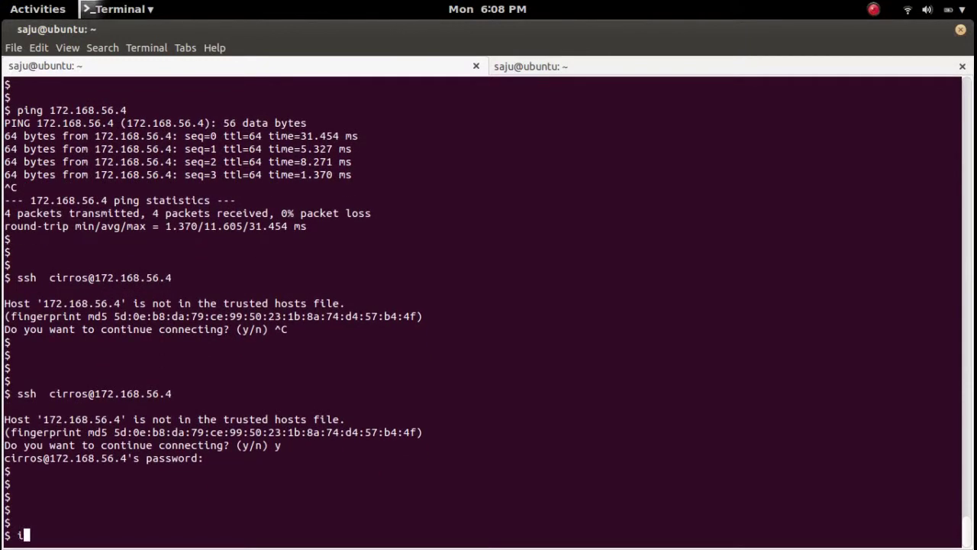
text(fconfig)
key(Return)
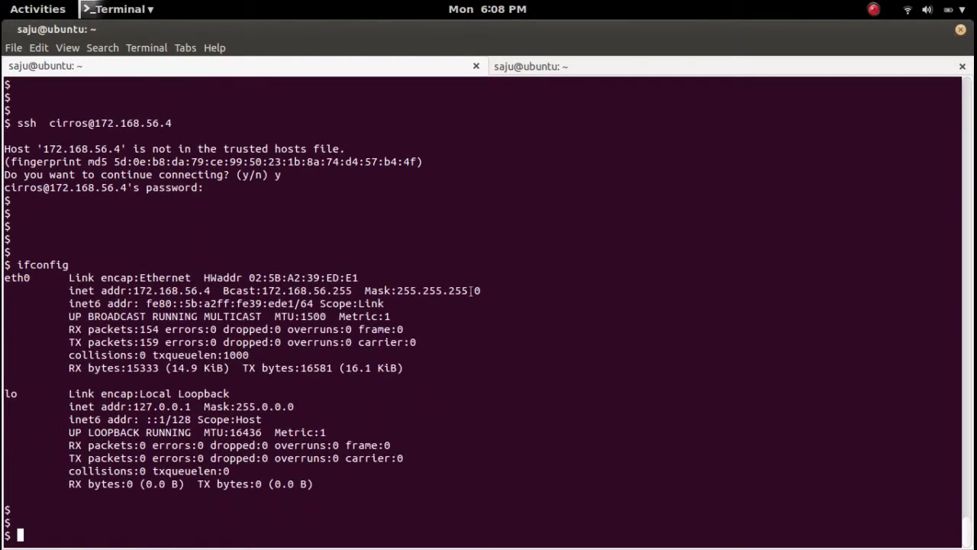
drag(210, 290, 134, 291)
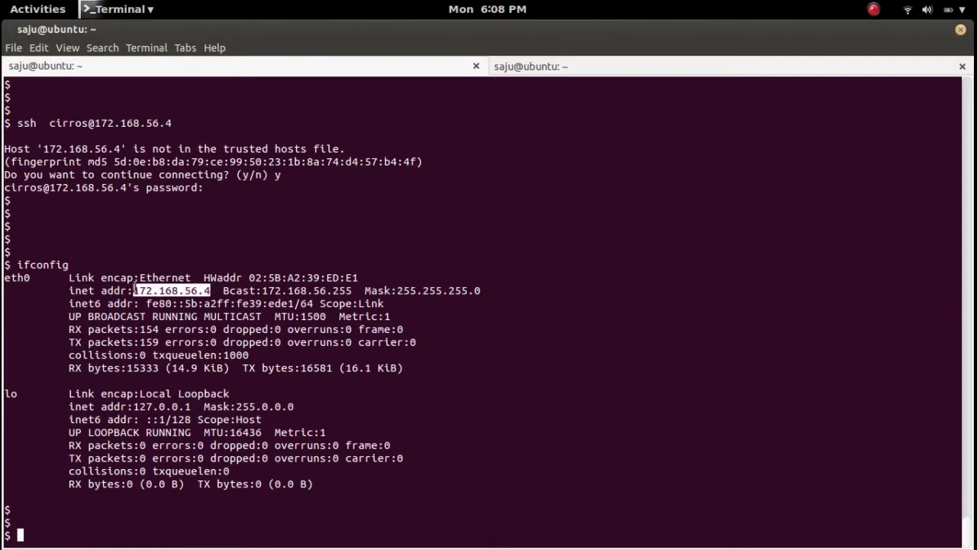
Switch to the OpenStack Dashboard in Firefox, open the instances list and copy vm1's IP address.
key(super)
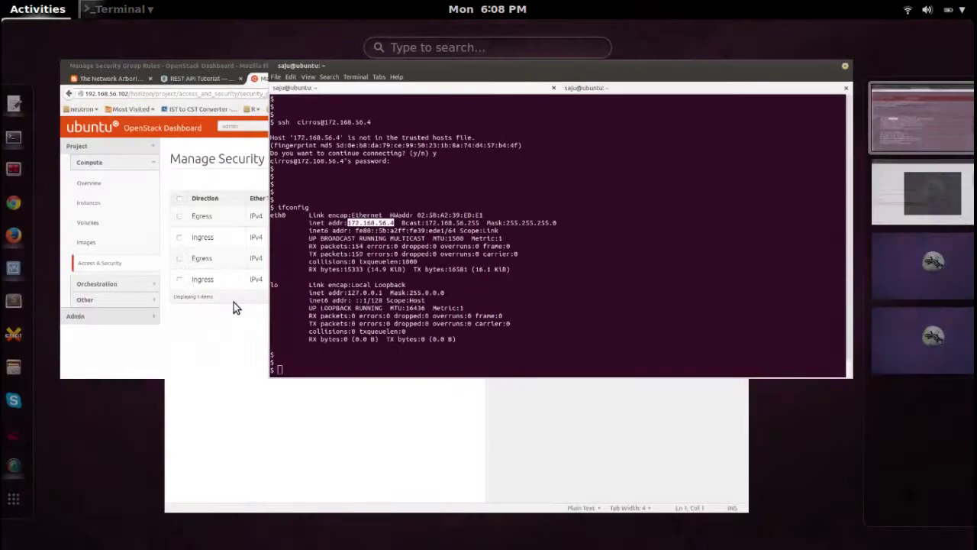
click(253, 229)
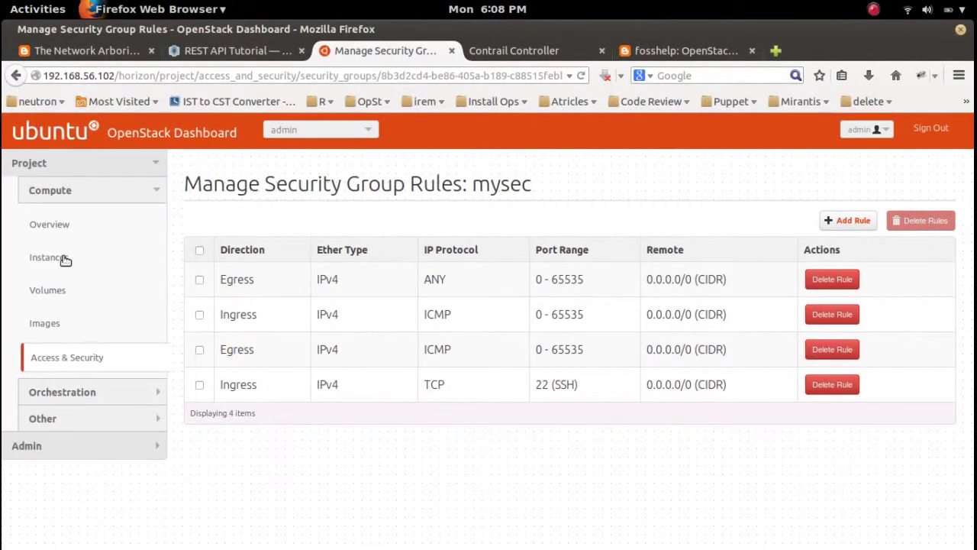
click(66, 259)
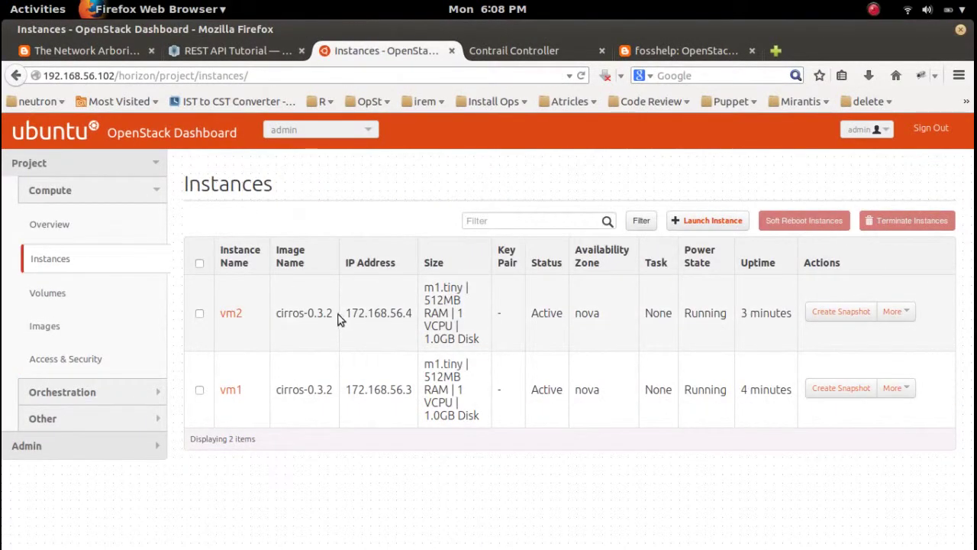
drag(345, 314, 413, 313)
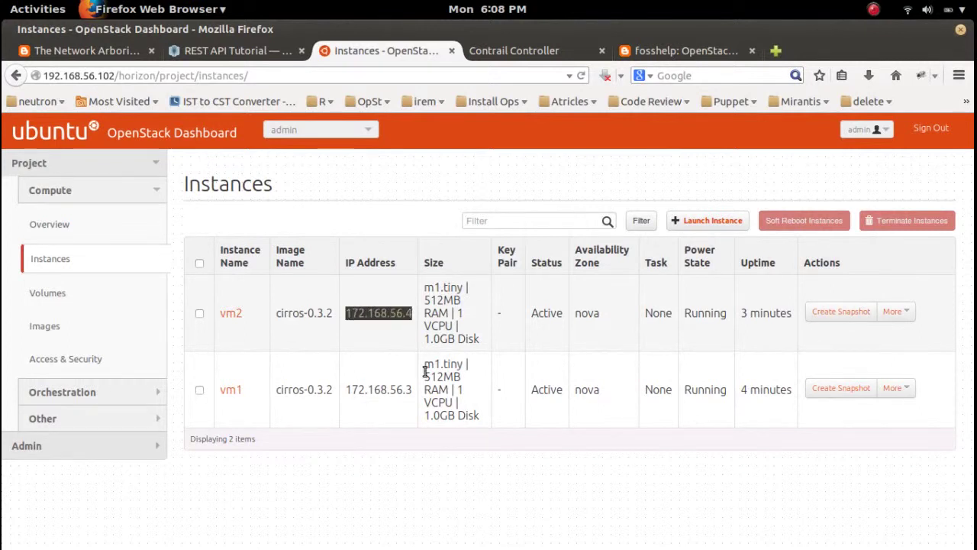
drag(413, 391, 341, 391)
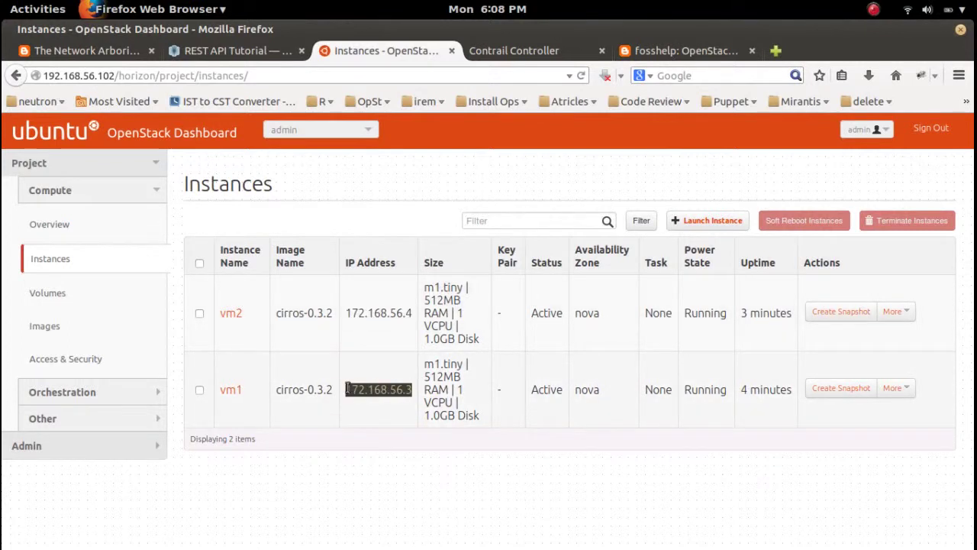
right_click(347, 390)
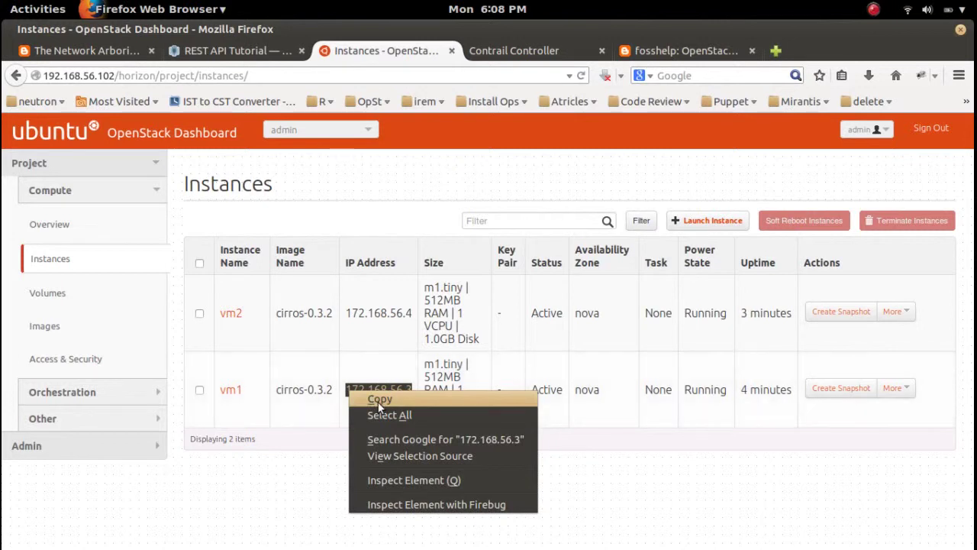
click(378, 402)
Switch to the terminal, ping 172.168.56.3 from vm2 and stop the ping after a few replies.
key(super)
click(630, 231)
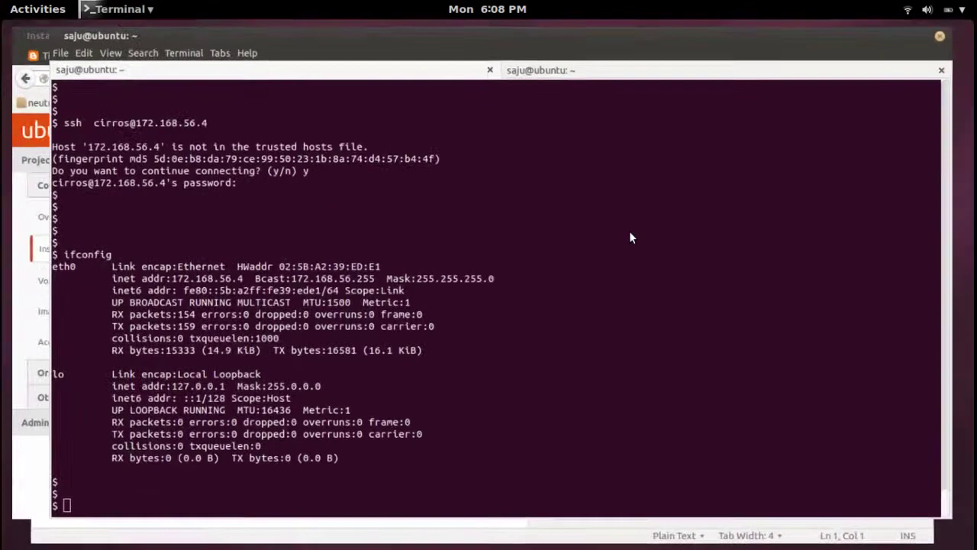
key(Return)
key(Return)
text(ping)
key(ctrl+shift+v)
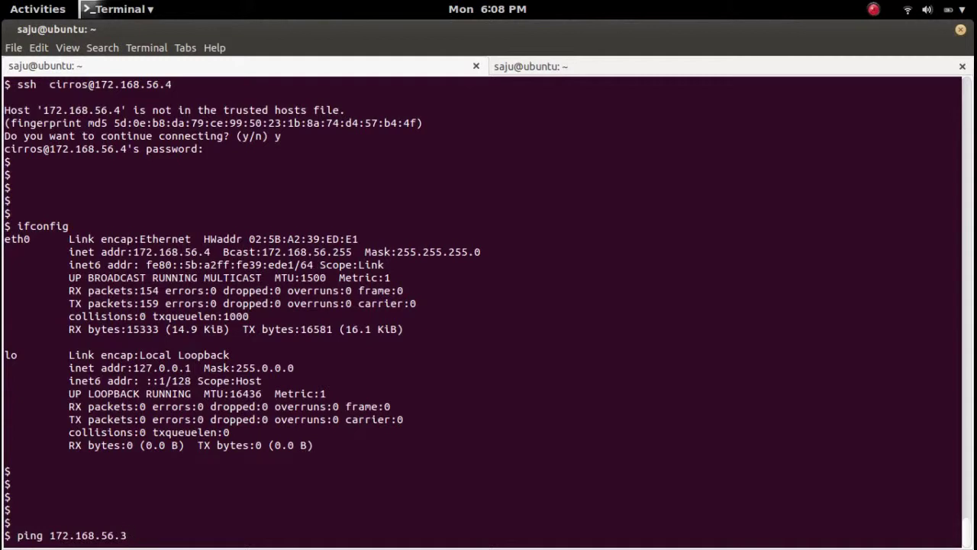
key(Return)
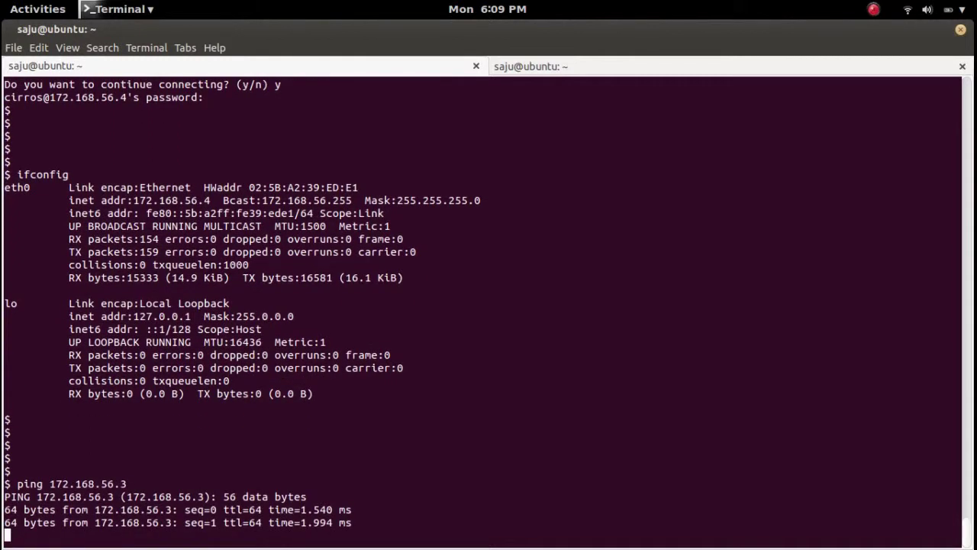
key(ctrl+c)
key(Return)
key(Return)
key(Return)
key(Return)
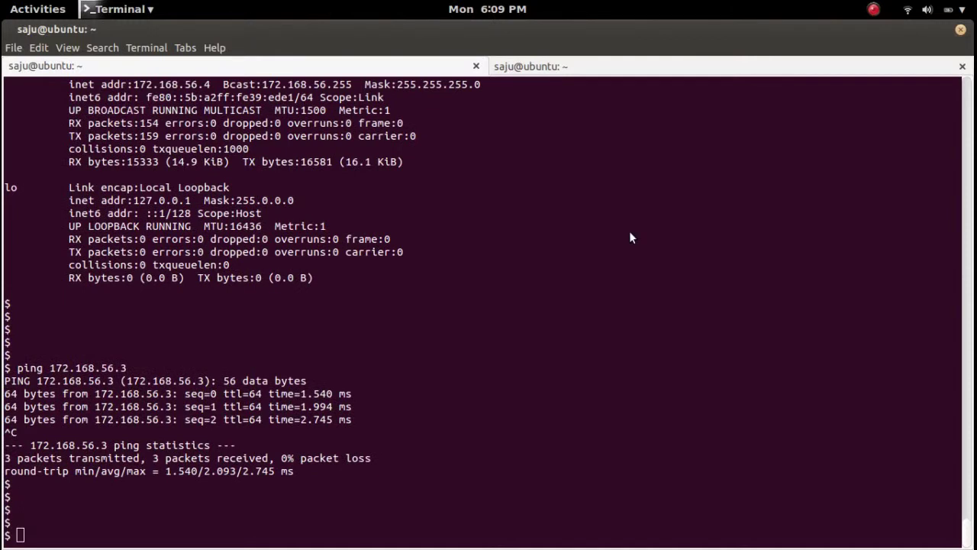
Switch to the Contrail Controller page in Firefox and open the instances of the default-domain:admin project.
key(super)
click(313, 200)
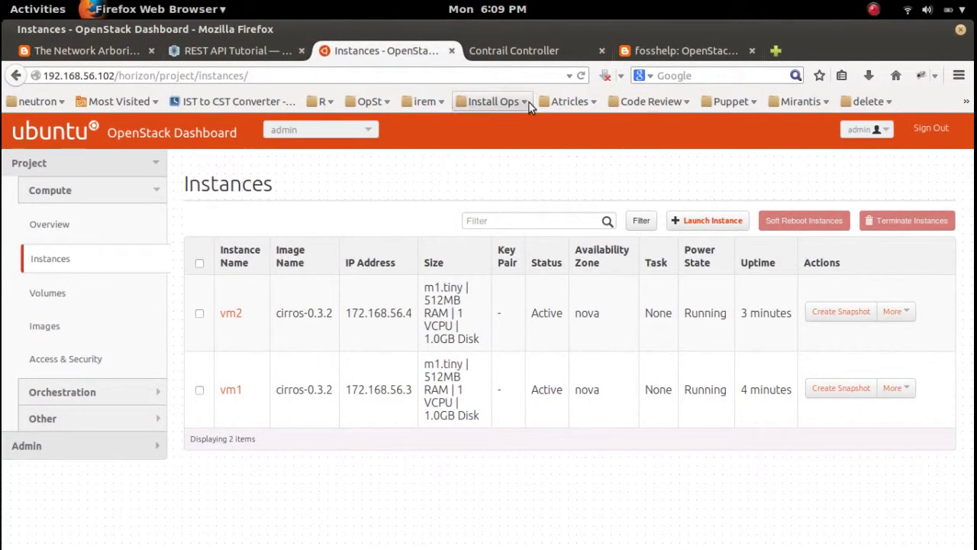
click(531, 49)
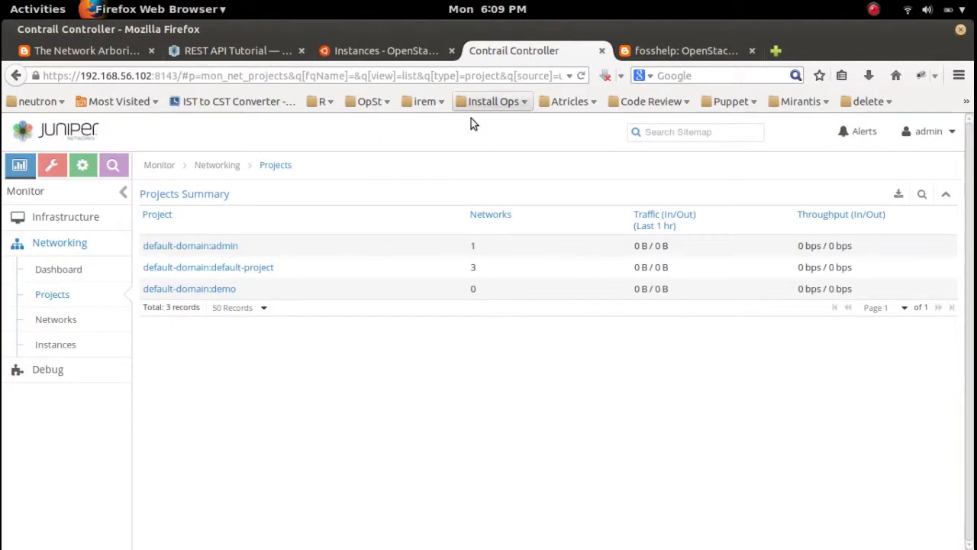
click(67, 301)
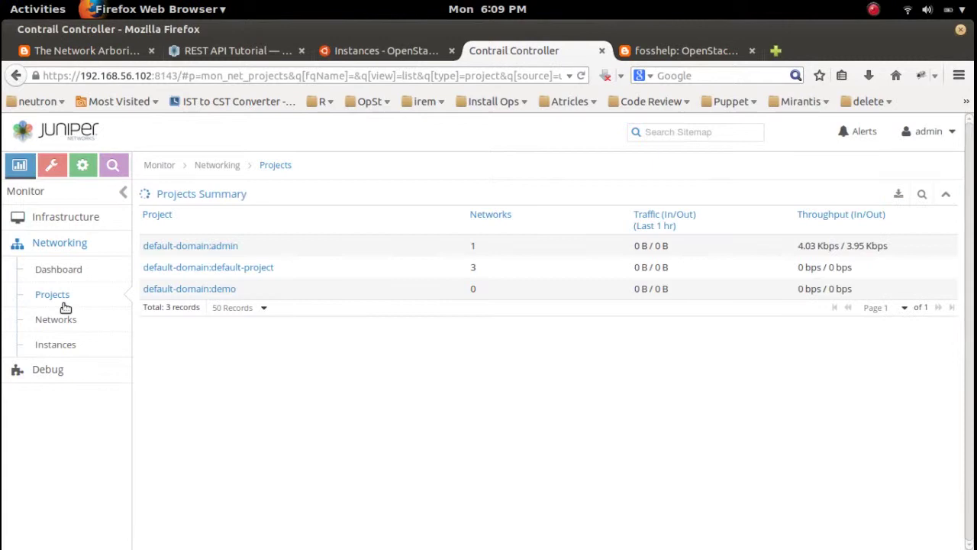
click(223, 246)
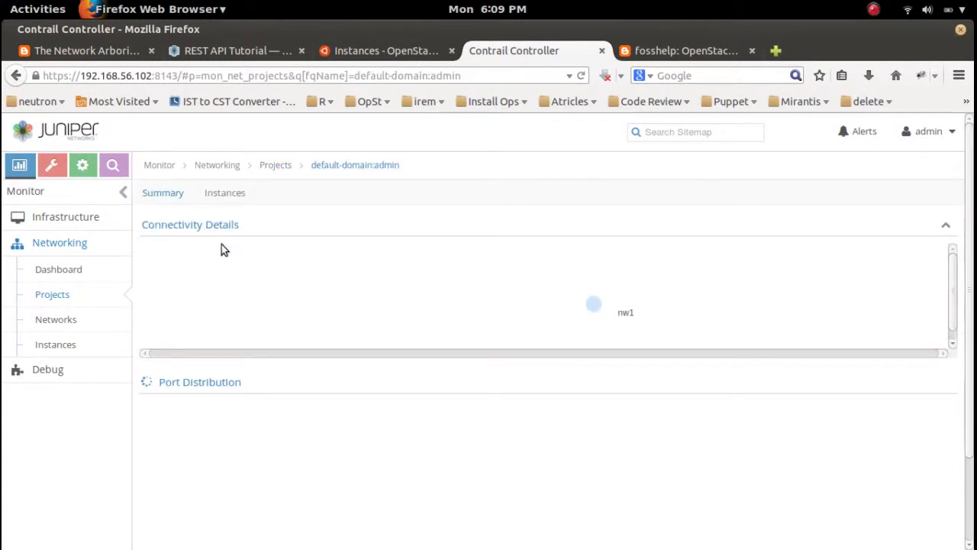
click(227, 194)
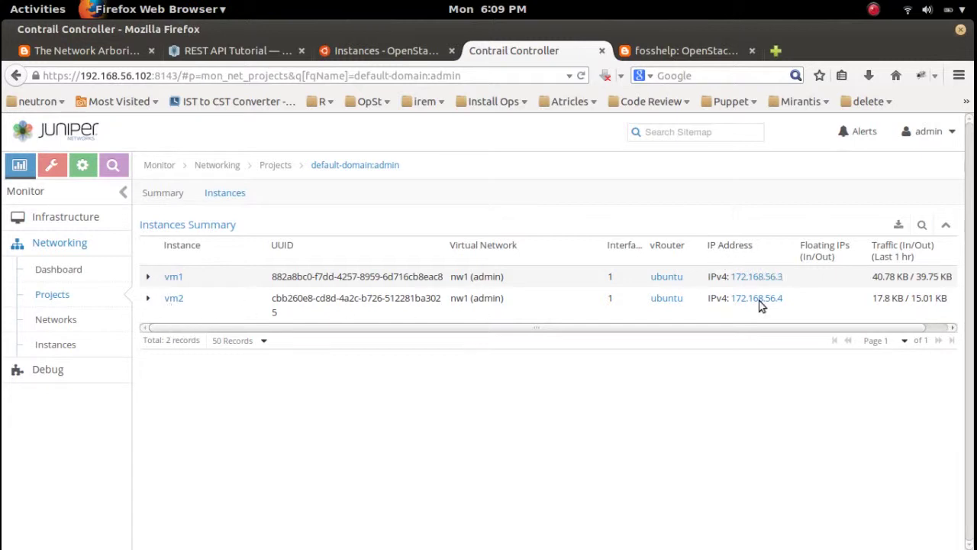
Expand the vm1 and vm2 entries and examine their CPU, memory, throughput and interface details.
click(149, 280)
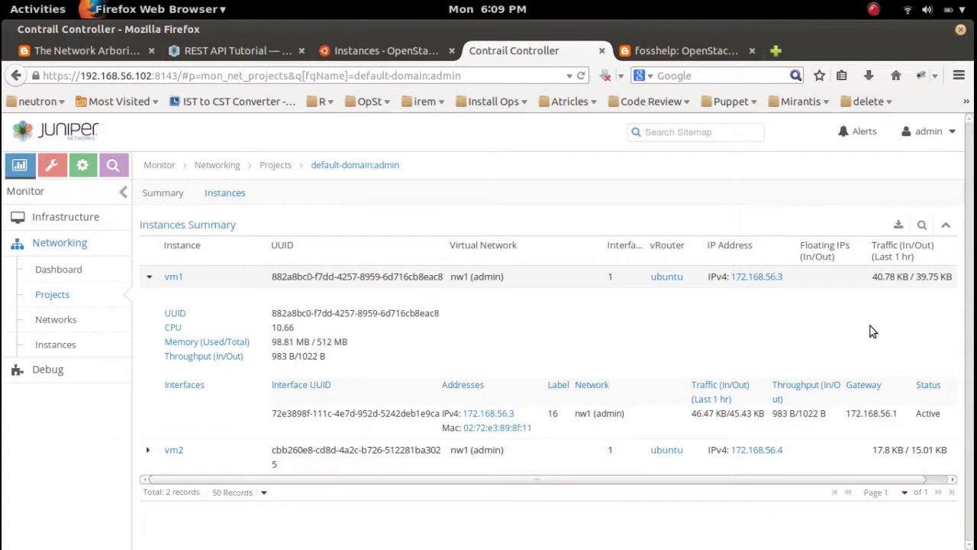
click(150, 452)
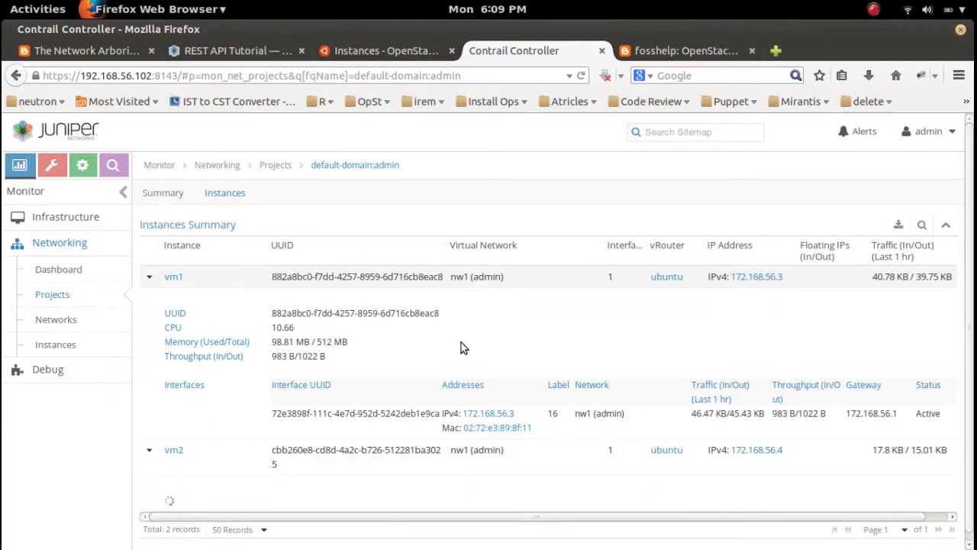
scroll(462, 348, down, 1)
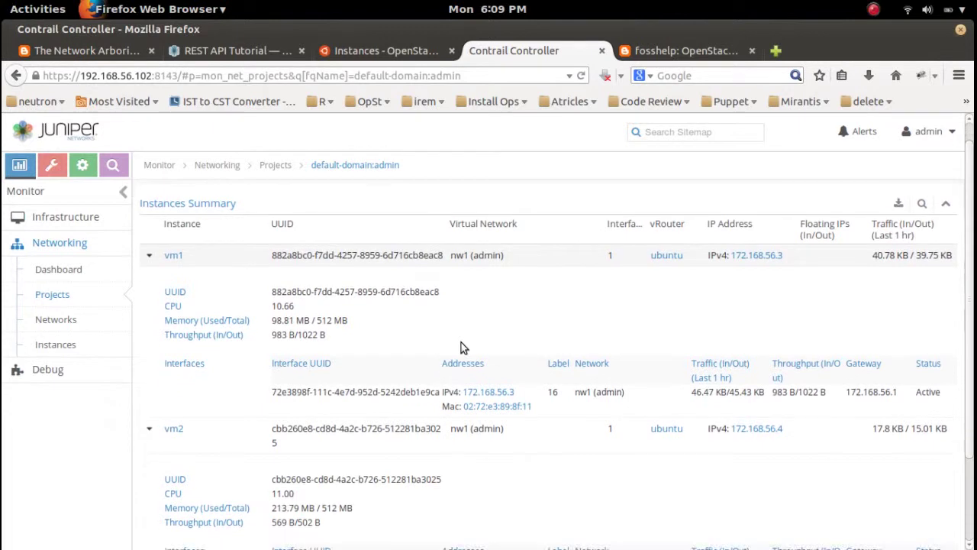
scroll(461, 347, down, 3)
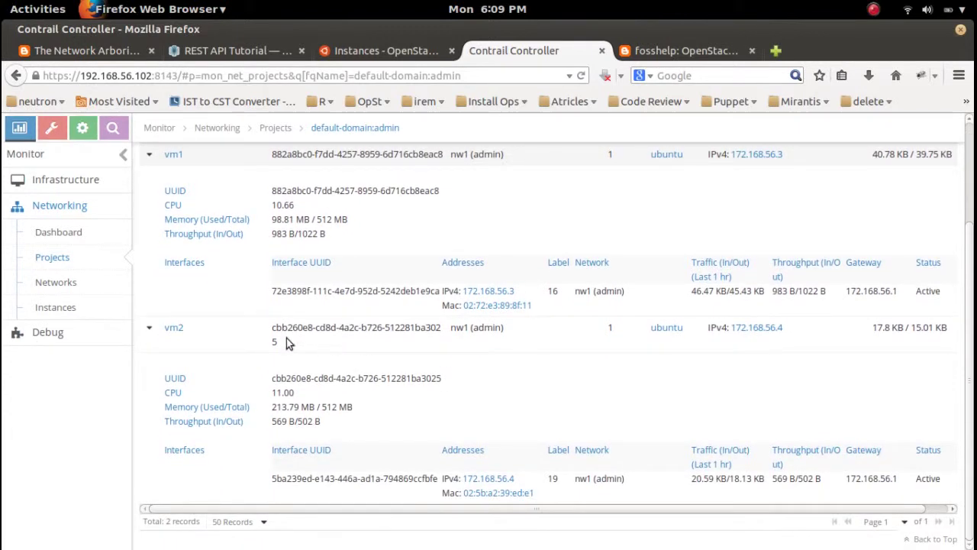
Expand default-domain:admin:nw1 in the networks summary, then open it to examine its connectivity and traffic statistics.
click(66, 284)
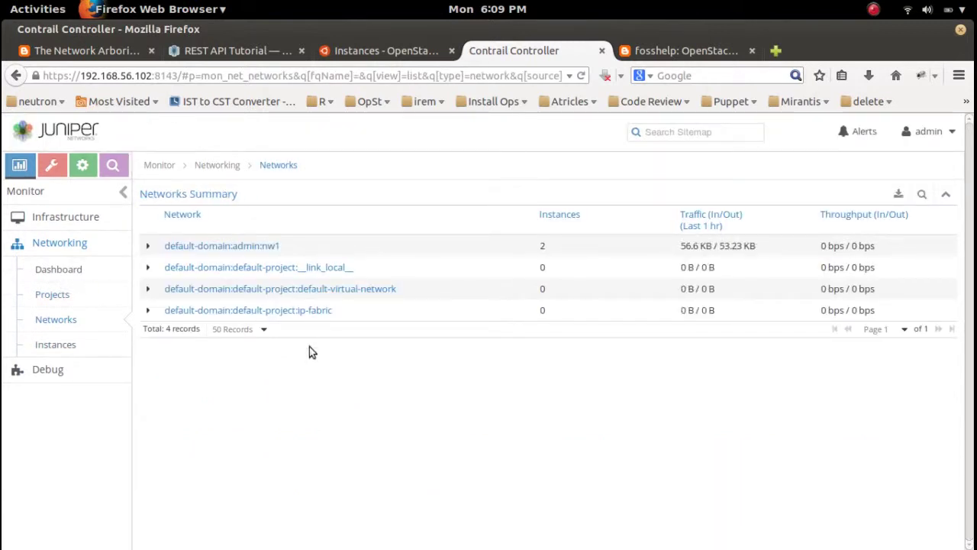
click(148, 248)
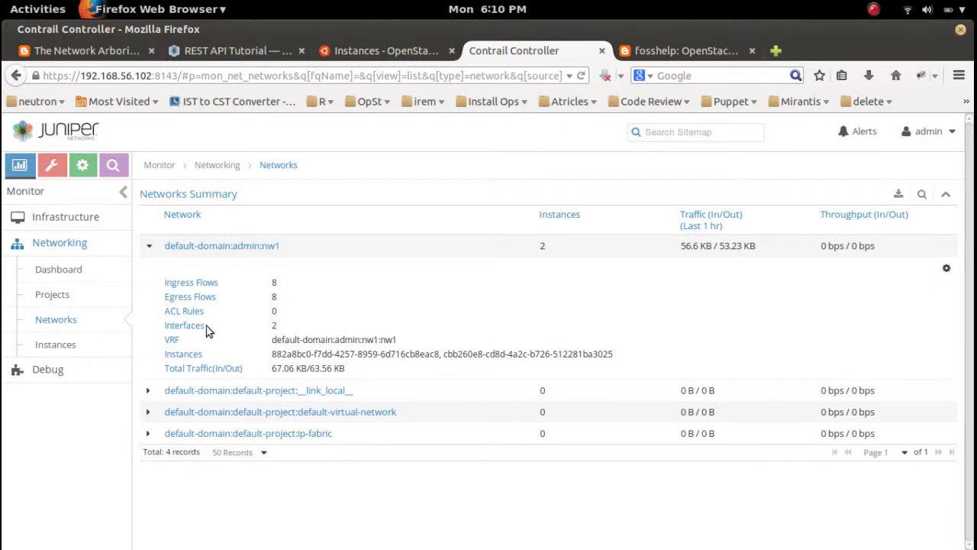
click(258, 248)
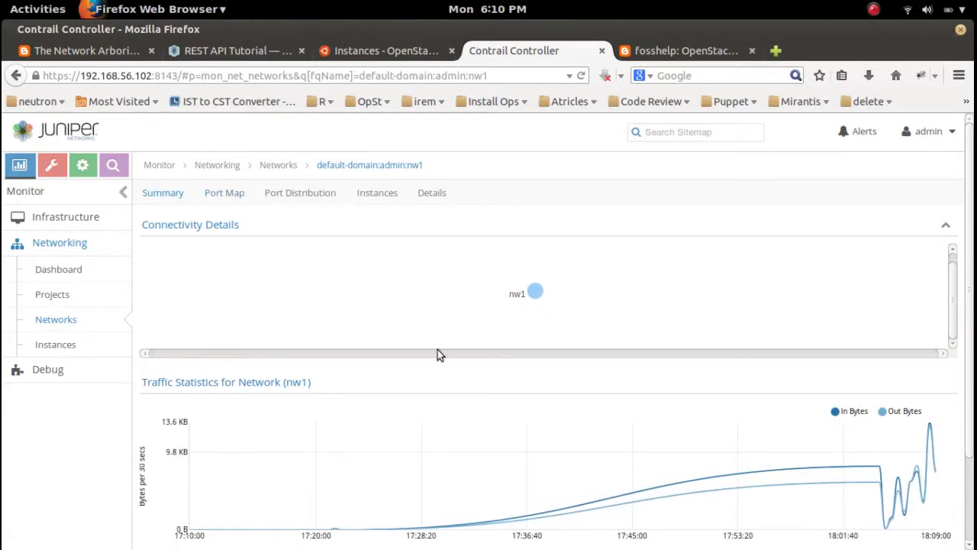
scroll(555, 488, down, 3)
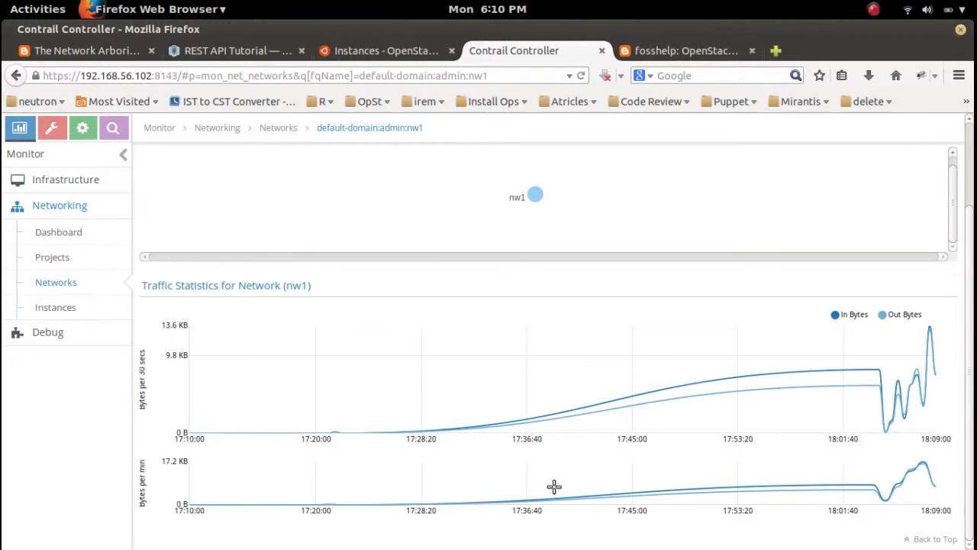
scroll(555, 489, up, 3)
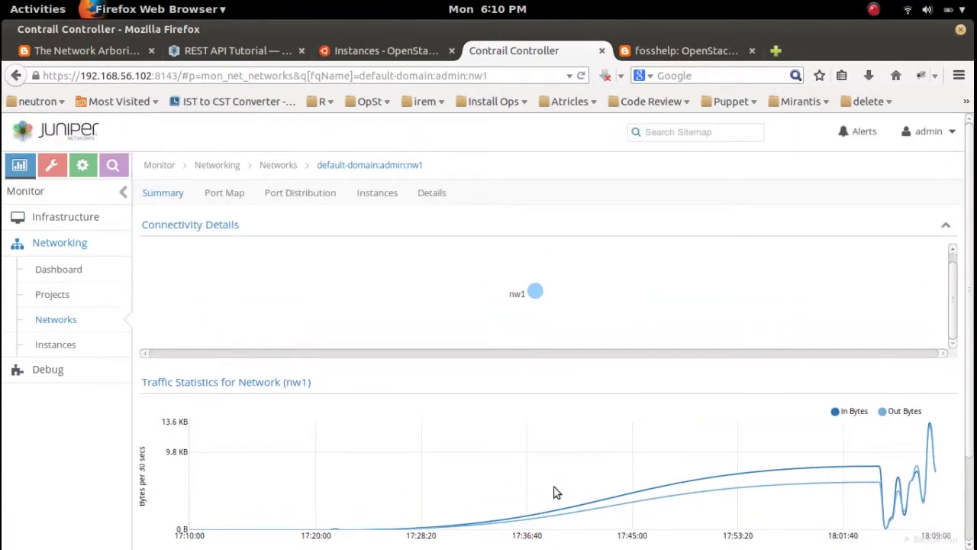
Examine nw1's port map, port distribution, instances and detailed UVE information.
click(228, 192)
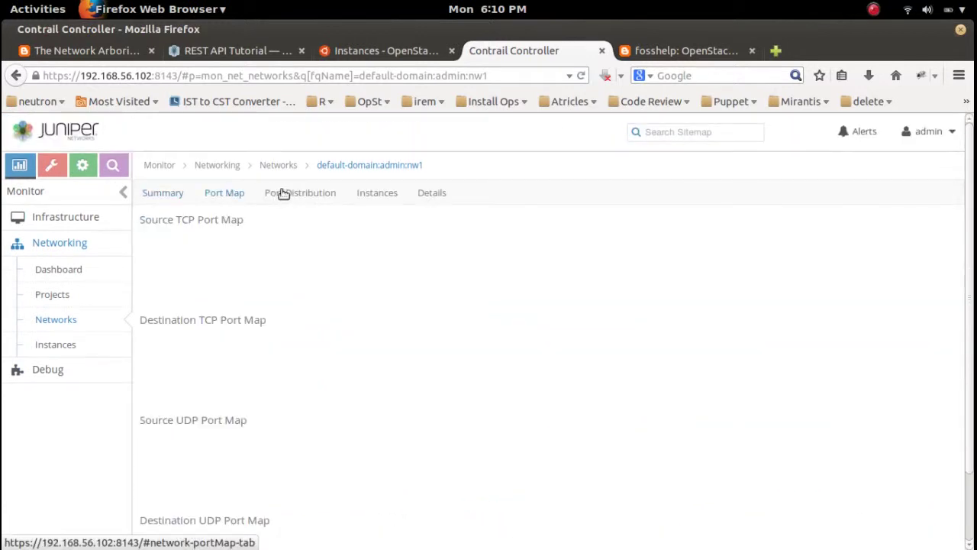
click(321, 192)
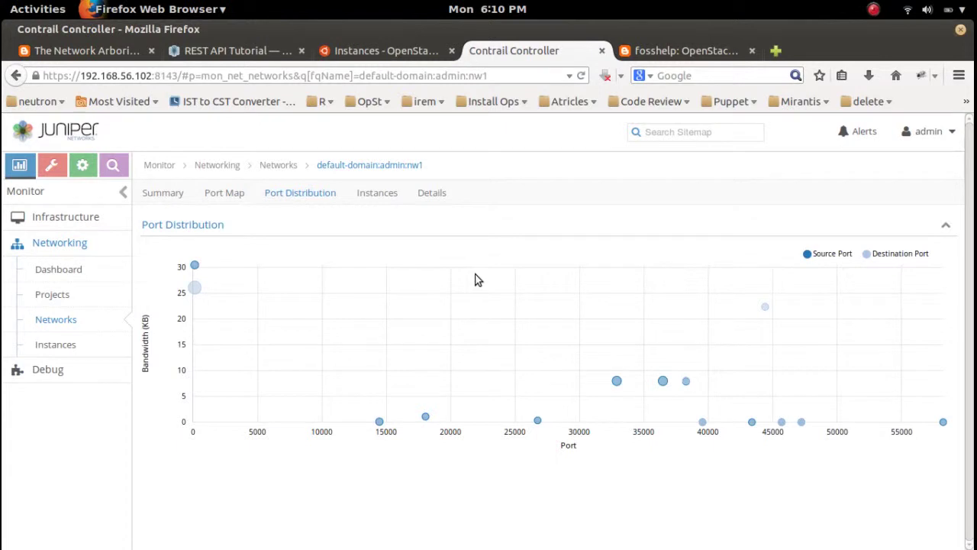
click(391, 193)
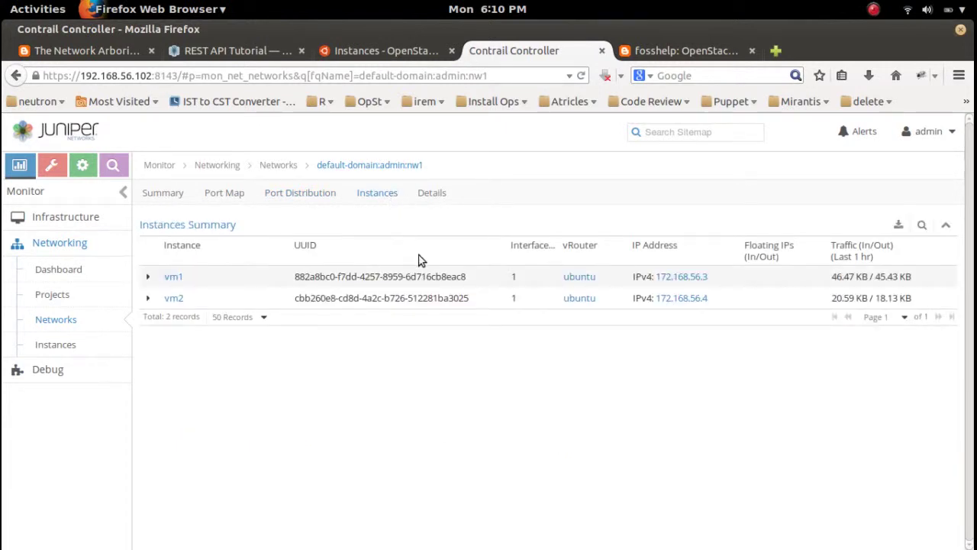
click(435, 193)
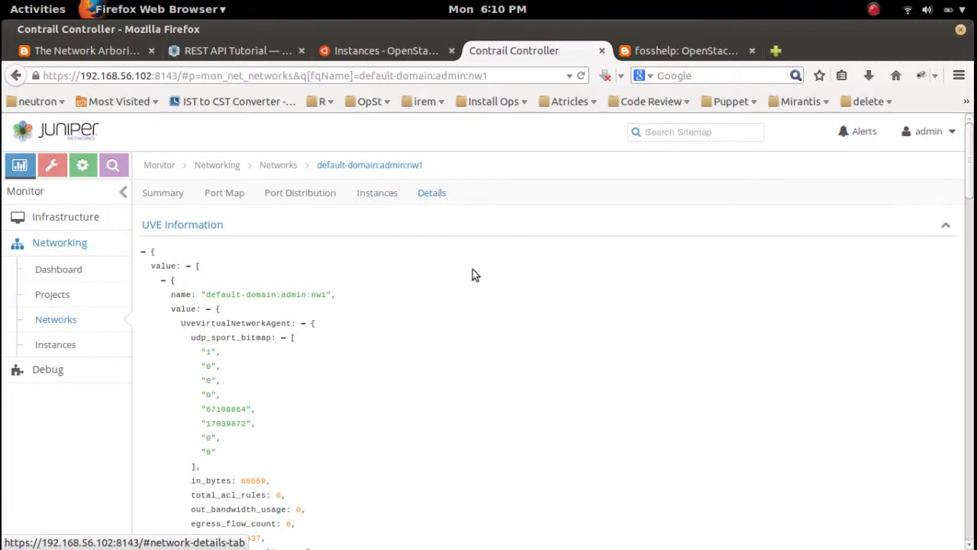
scroll(472, 264, down, 3)
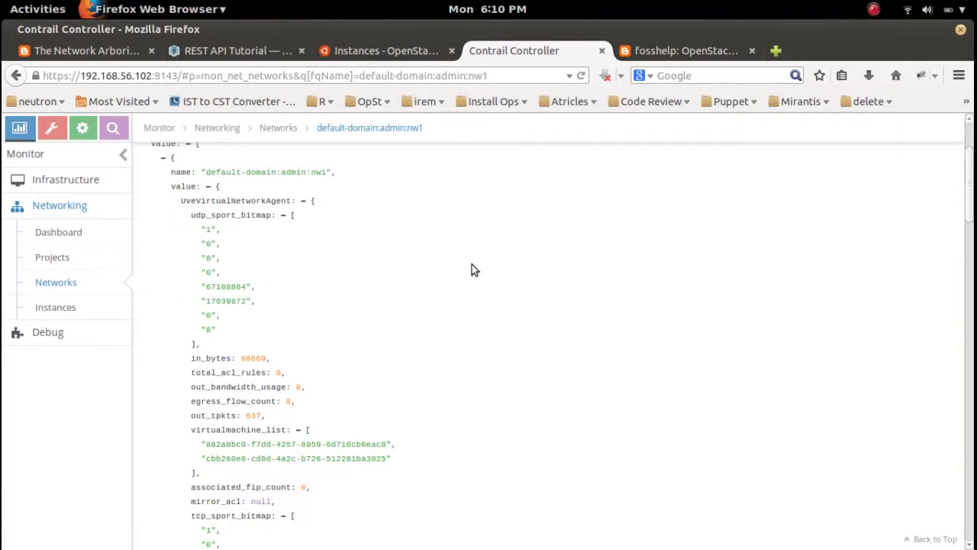
Examine the rest of nw1's UVE information, including its traffic statistics, port bitmaps, interface list and routing instance list.
scroll(471, 269, down, 7)
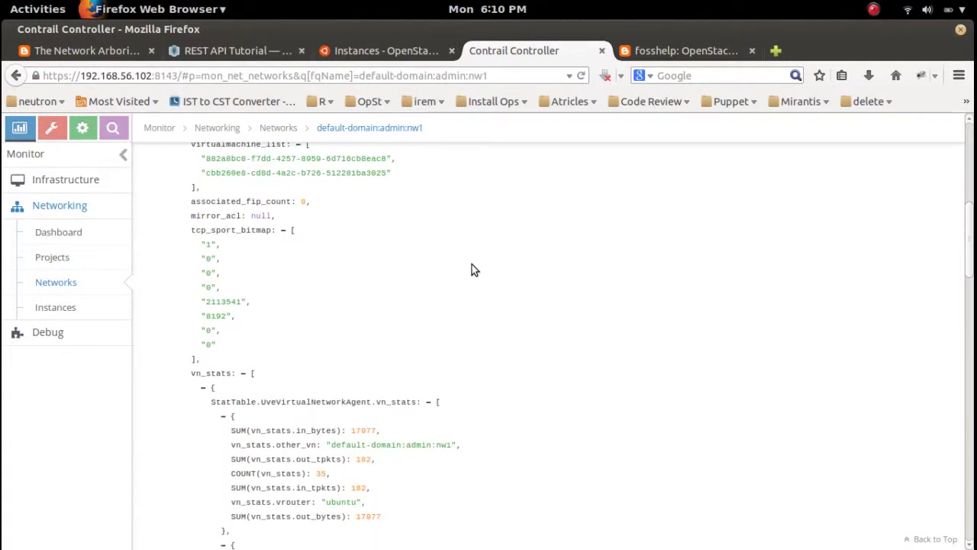
scroll(615, 321, down, 2)
scroll(616, 321, down, 3)
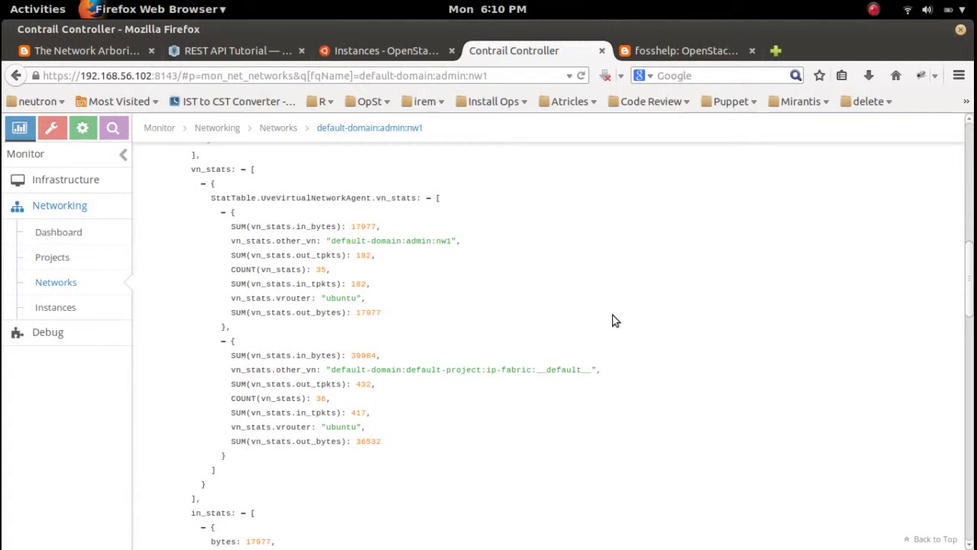
scroll(616, 321, down, 9)
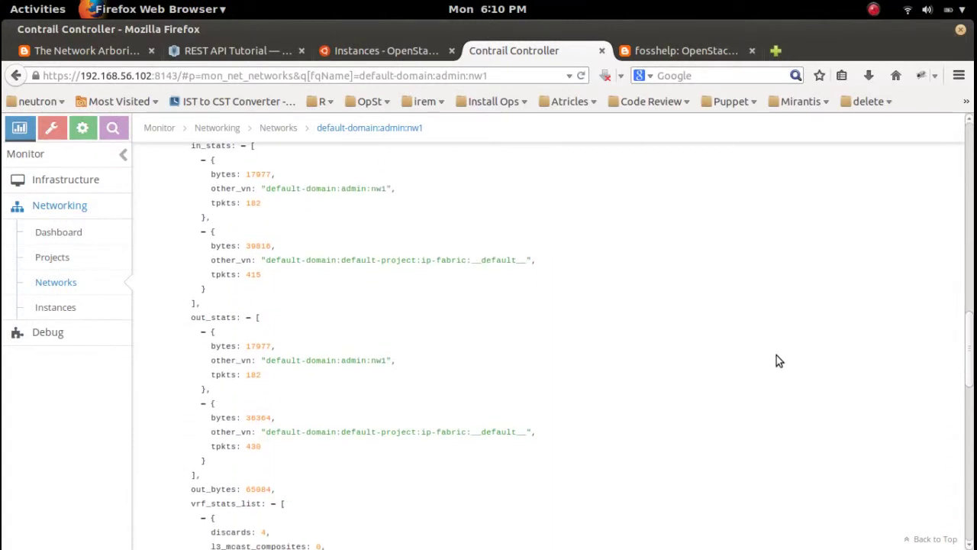
scroll(777, 356, down, 15)
scroll(779, 360, down, 5)
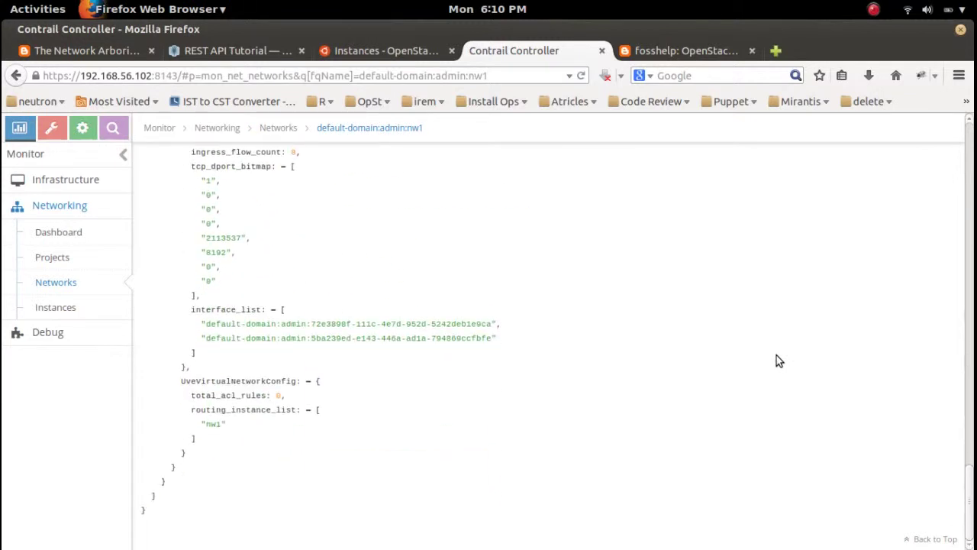
drag(973, 489, 971, 180)
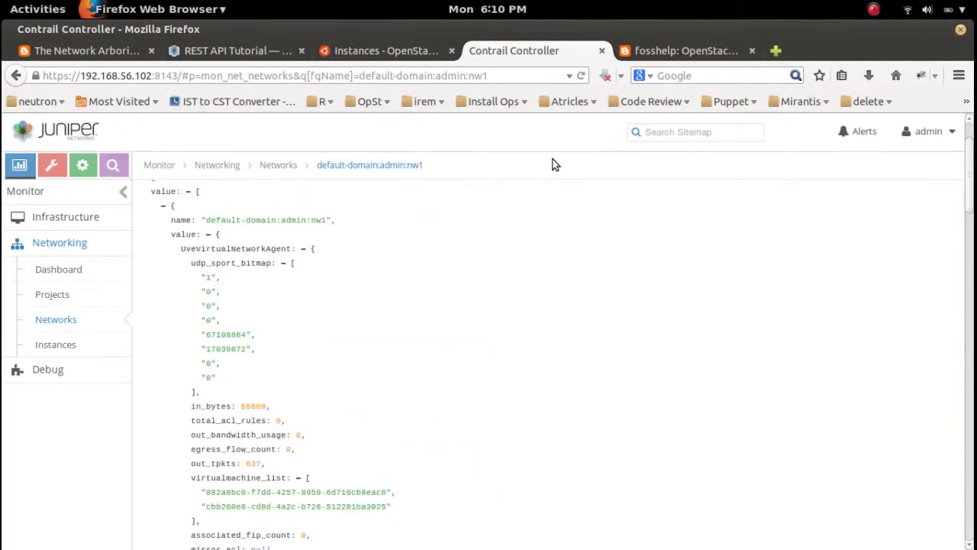
Return to the networks list, open default-domain:default-project:__link_local__, and examine its connectivity summary, instances and UVE details.
click(274, 165)
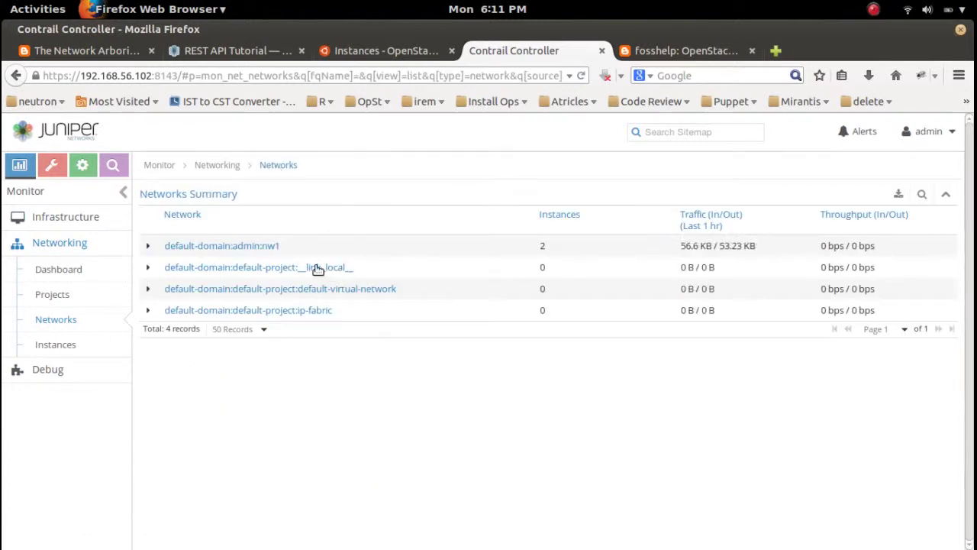
click(315, 269)
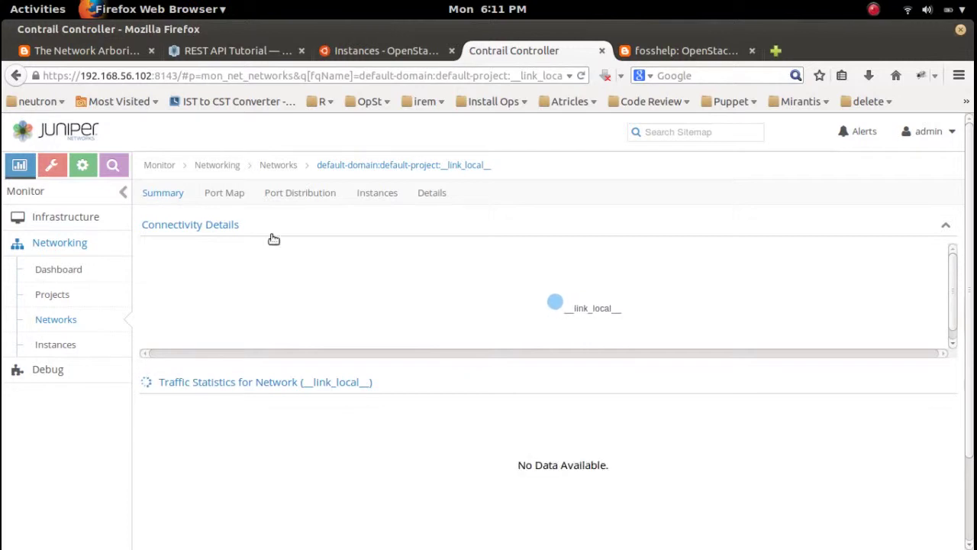
click(369, 192)
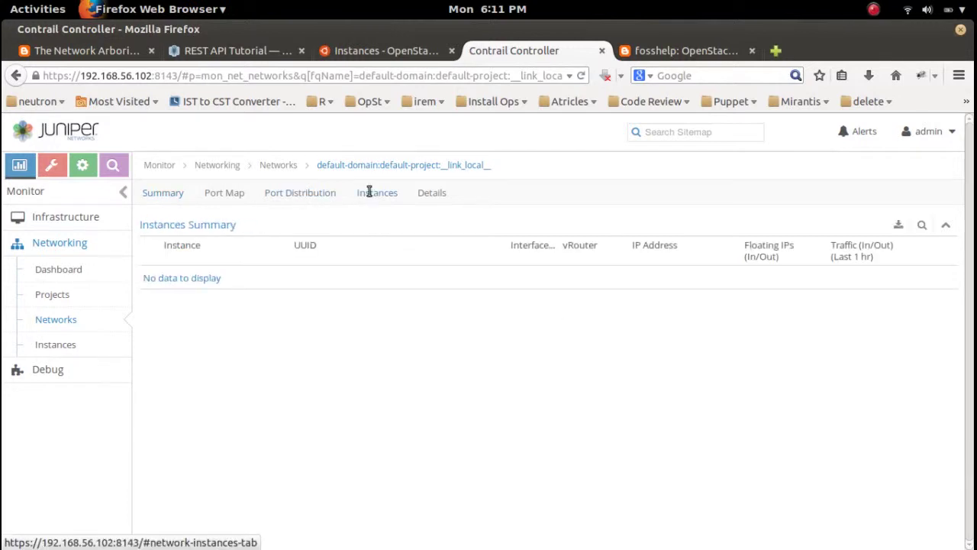
click(421, 193)
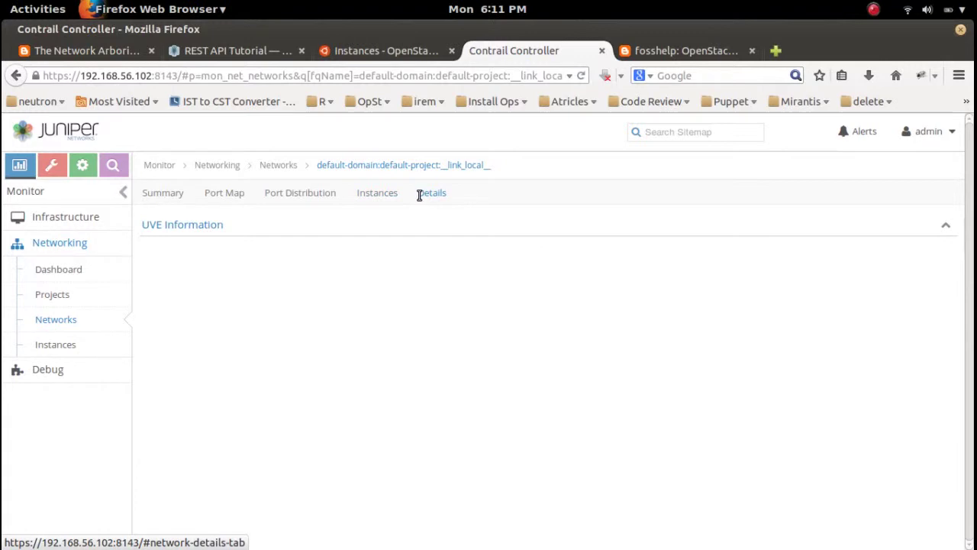
click(380, 194)
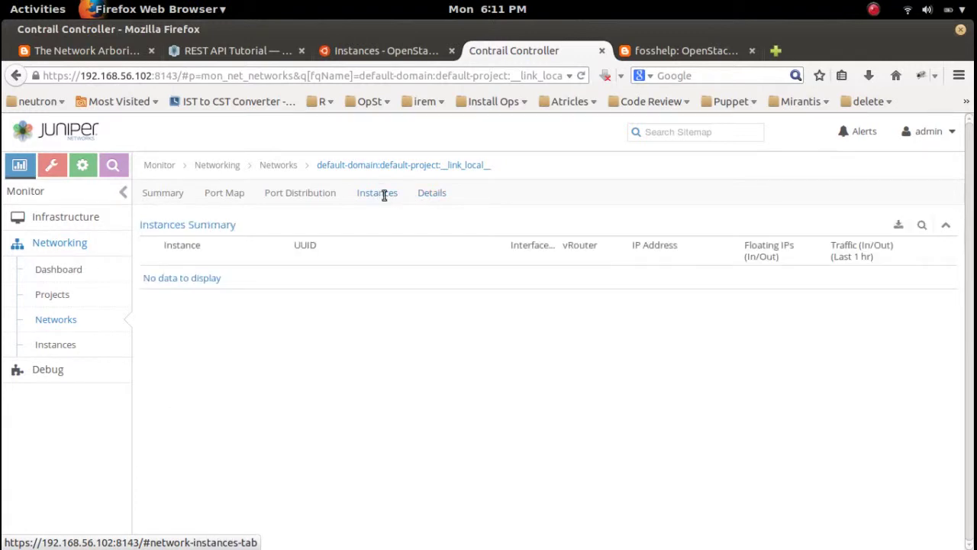
click(171, 195)
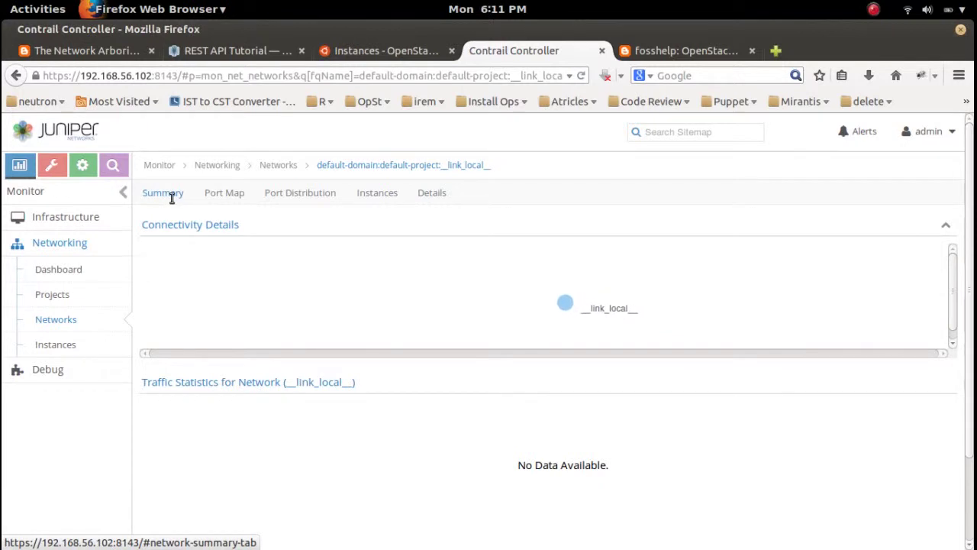
Return to the networks summary and briefly expand the __link_local__, default-virtual-network and ip-fabric entries to examine their flows and interfaces.
click(278, 166)
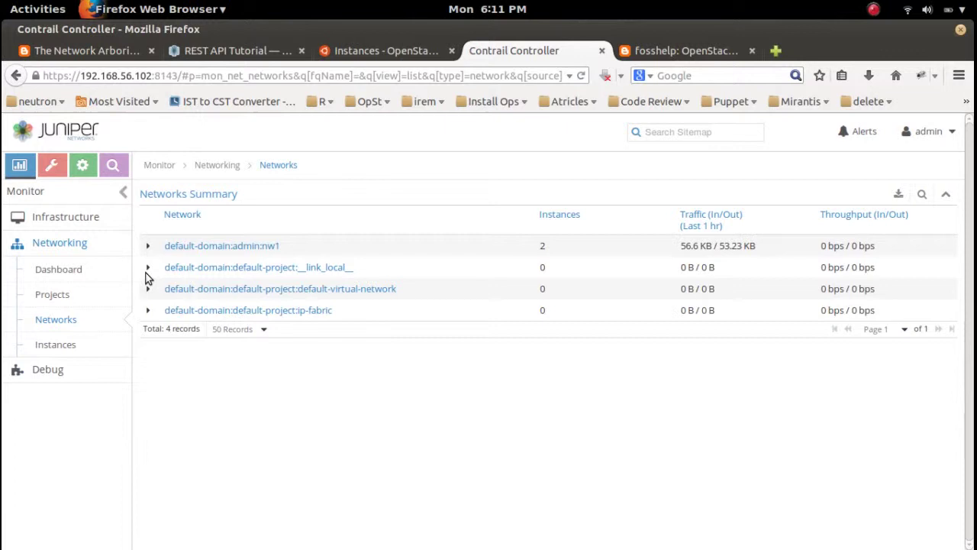
click(148, 270)
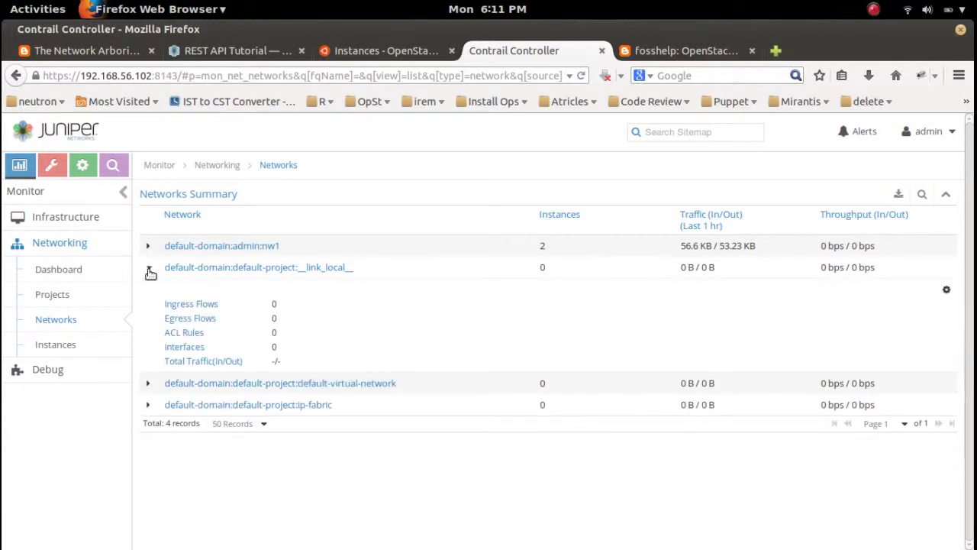
click(149, 270)
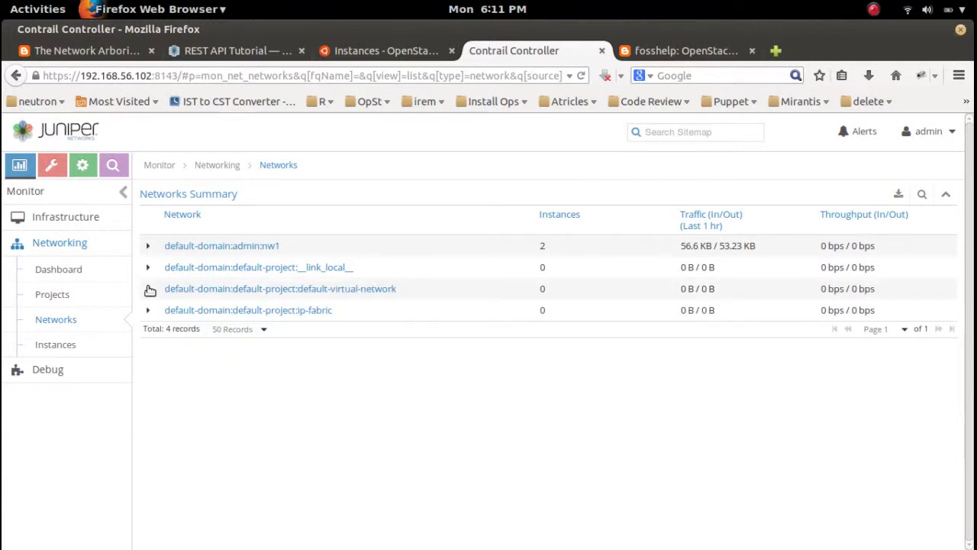
click(149, 290)
click(149, 291)
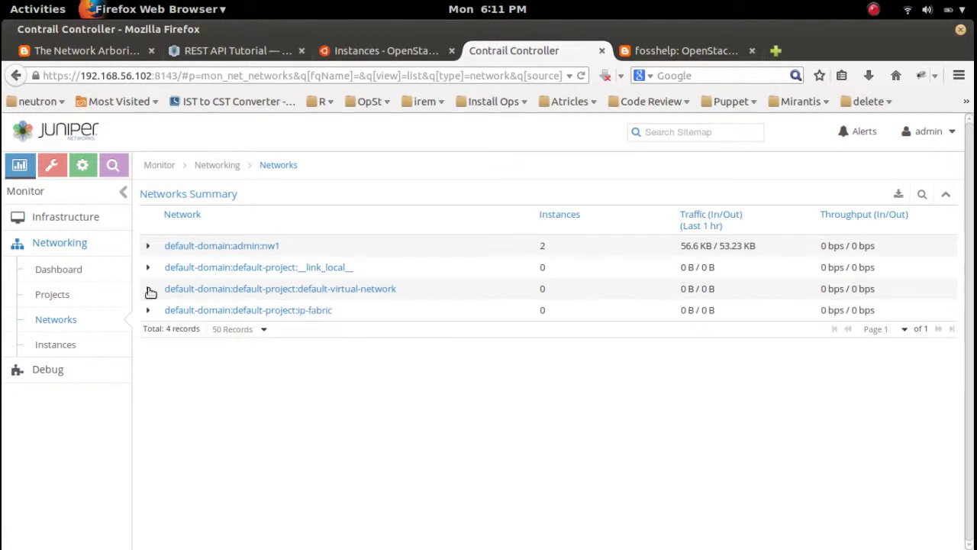
click(149, 311)
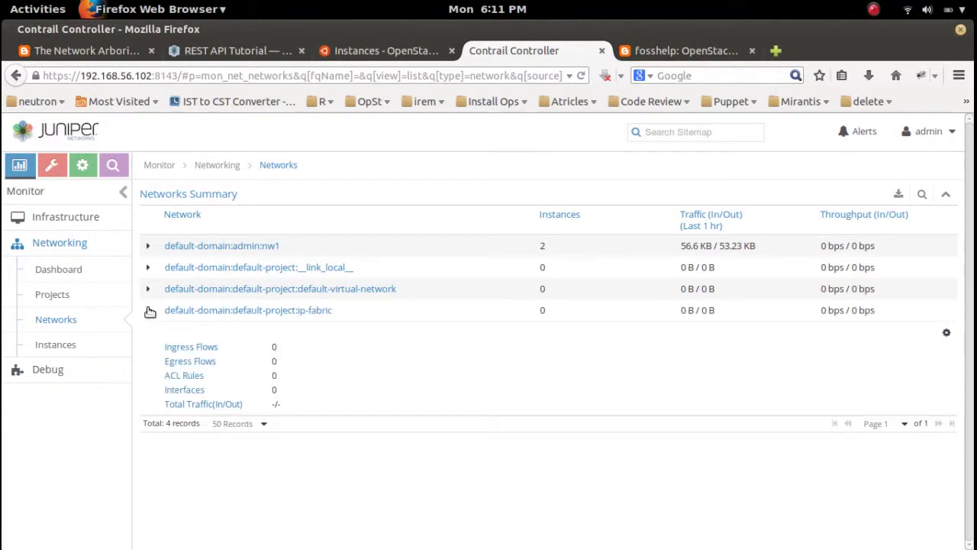
click(149, 311)
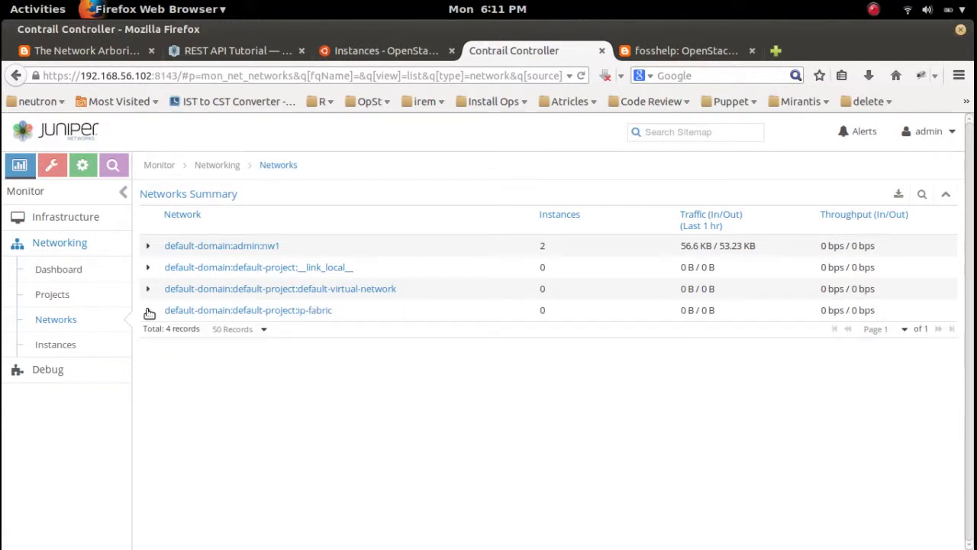
Open the summary of all instances and expand vm1 to examine its resource usage and interface addresses.
click(67, 345)
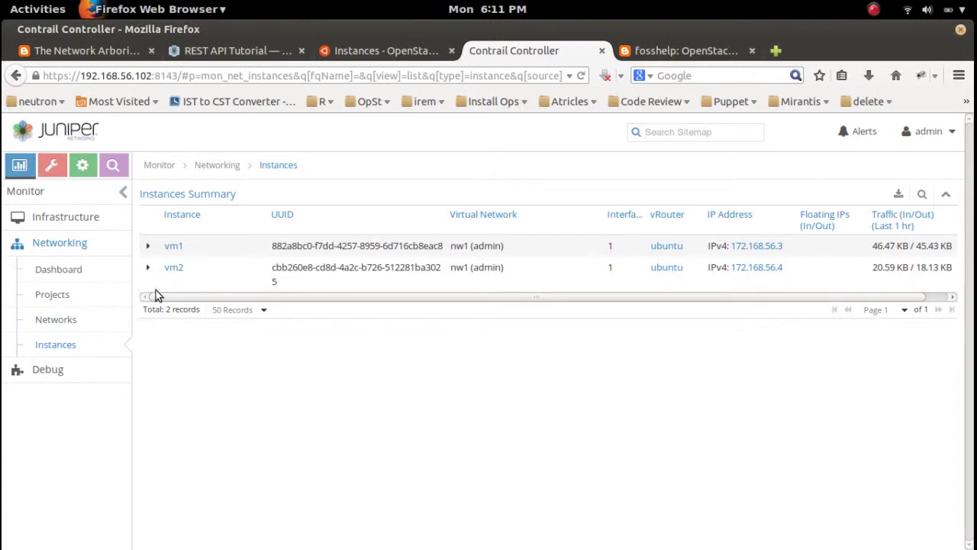
click(148, 246)
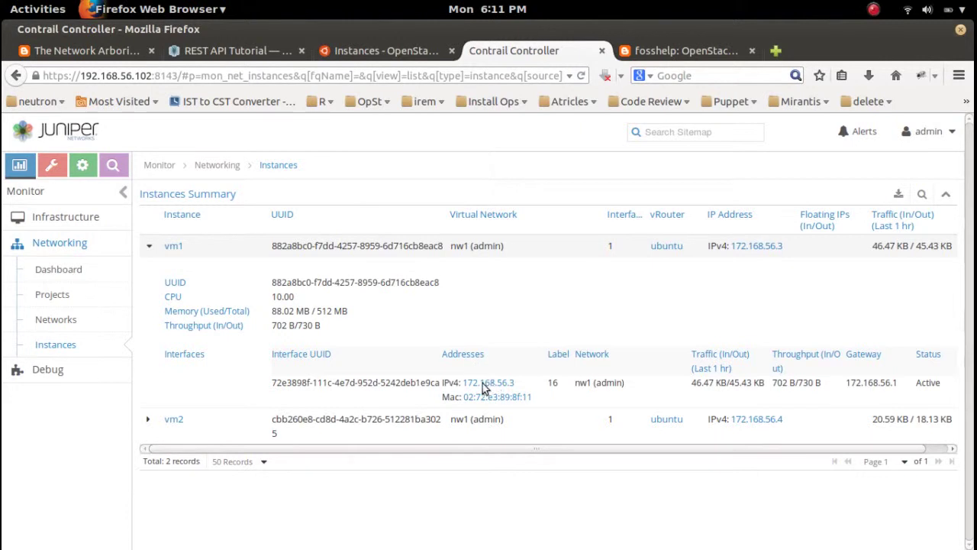
Switch to the fosshelp blog post "OpenStack OpenContrail Access VM using link local address" and clear its text selection.
key(super)
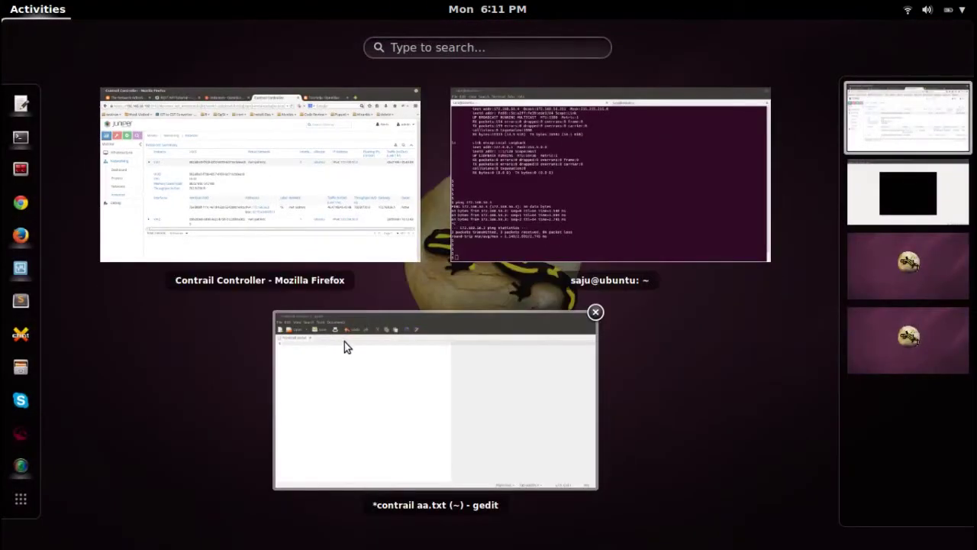
click(361, 216)
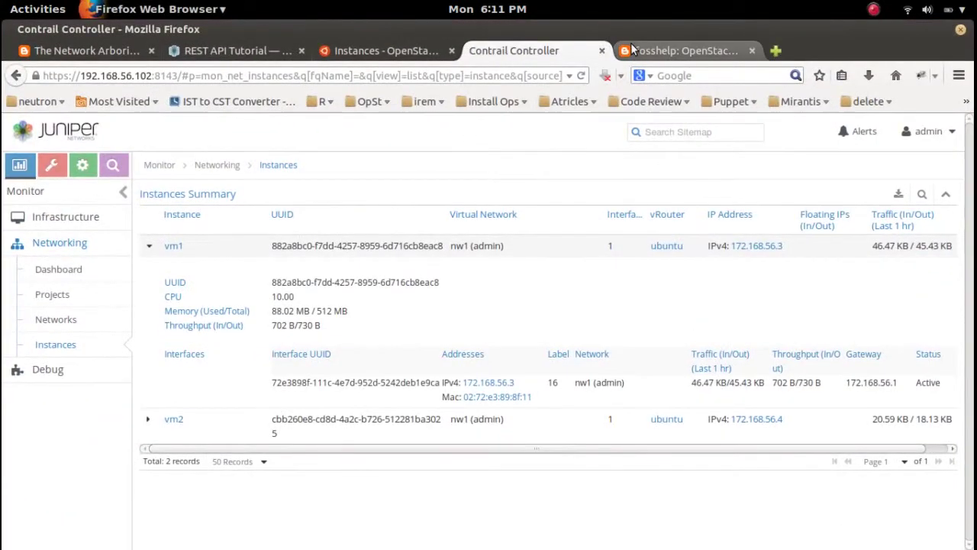
click(665, 51)
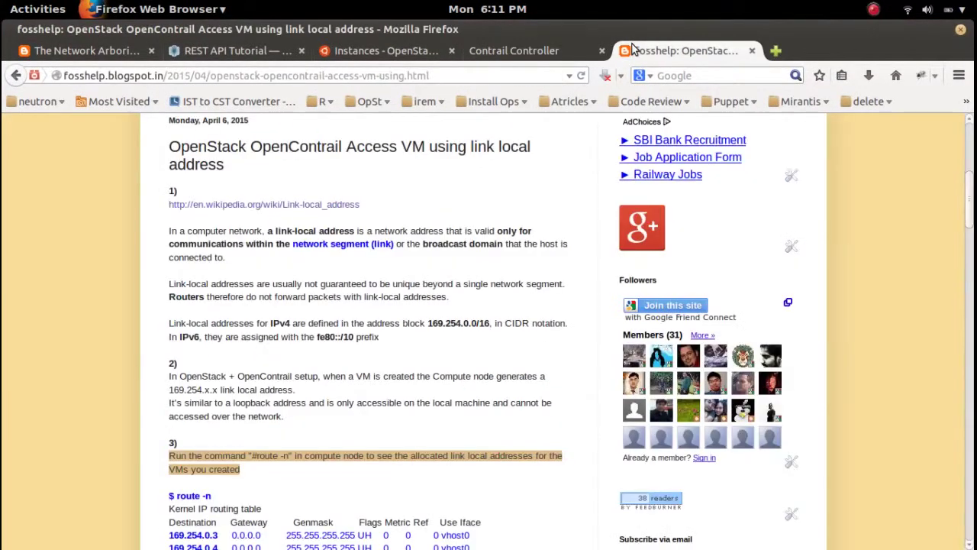
click(460, 177)
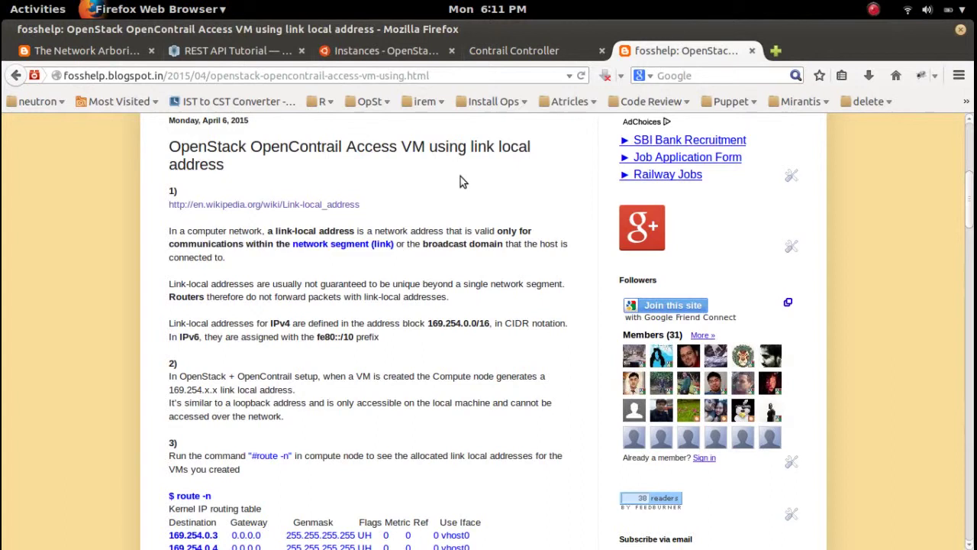